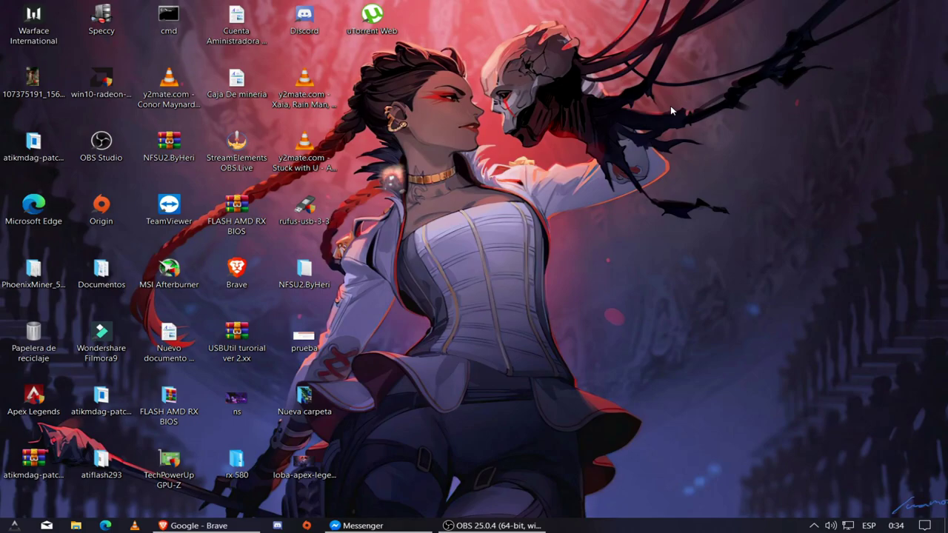
# Step: Switch to the Brave browser and search Google for "ethermine"
pyautogui.click(152, 523)
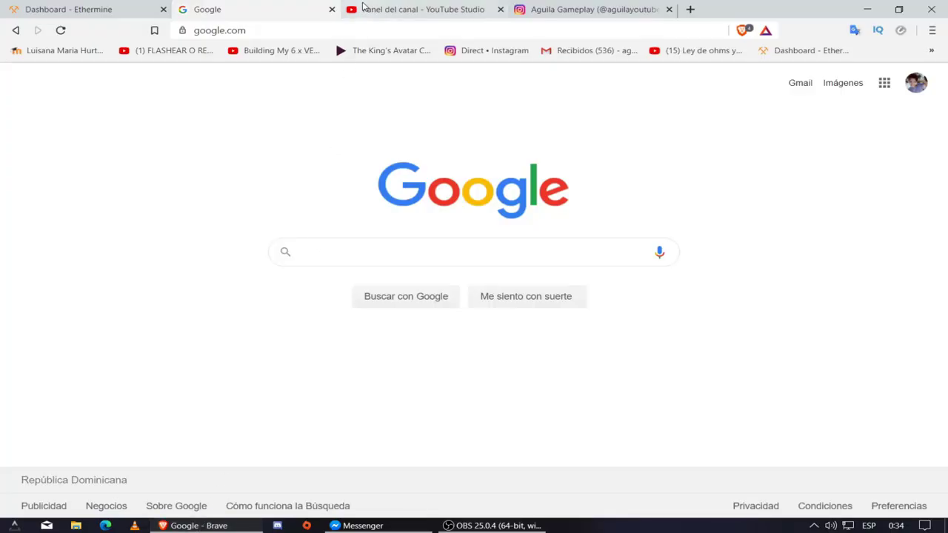
pyautogui.click(389, 256)
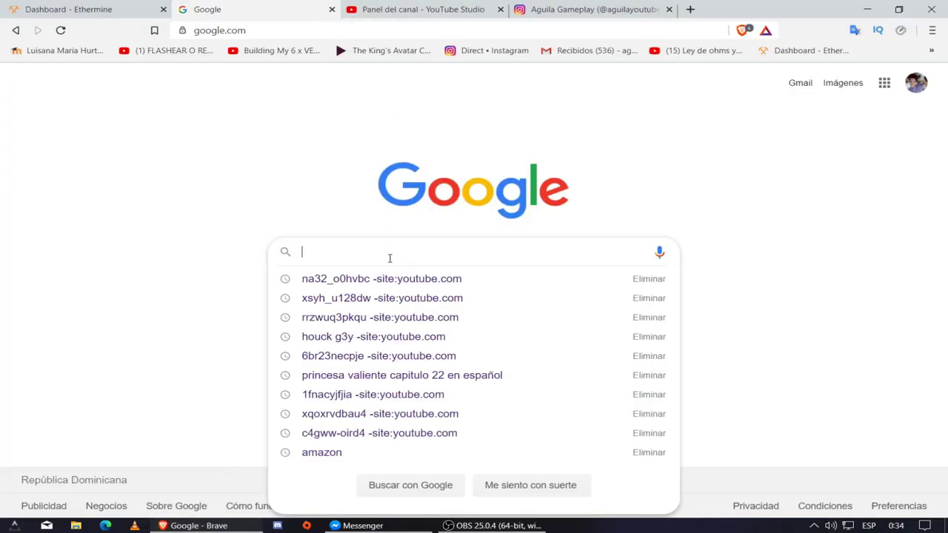
pyautogui.click(284, 25)
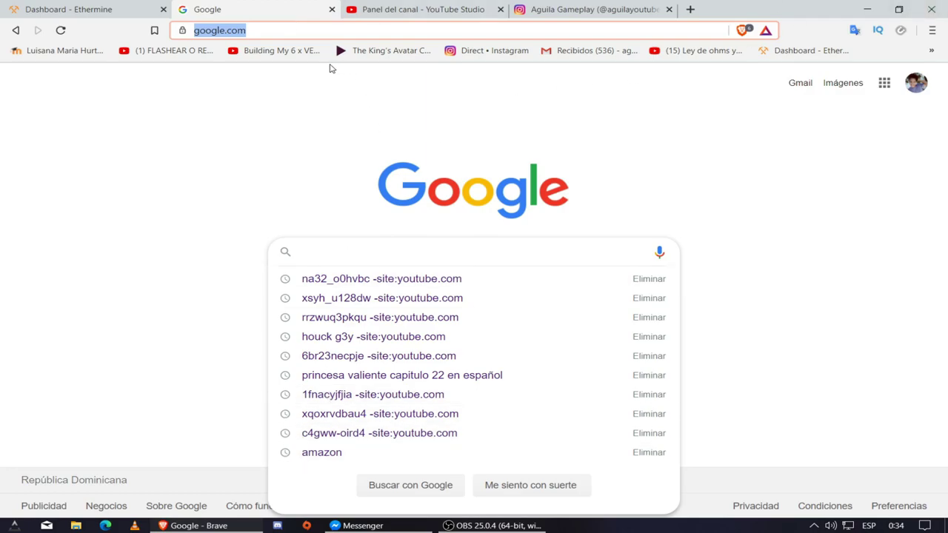
pyautogui.tripleClick(256, 29)
pyautogui.click(297, 154)
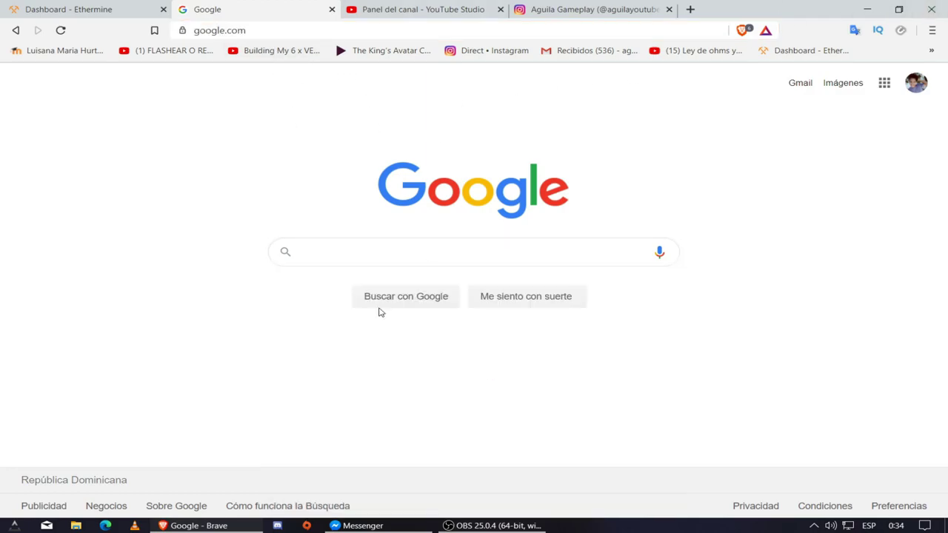
pyautogui.click(319, 251)
pyautogui.write('ether')
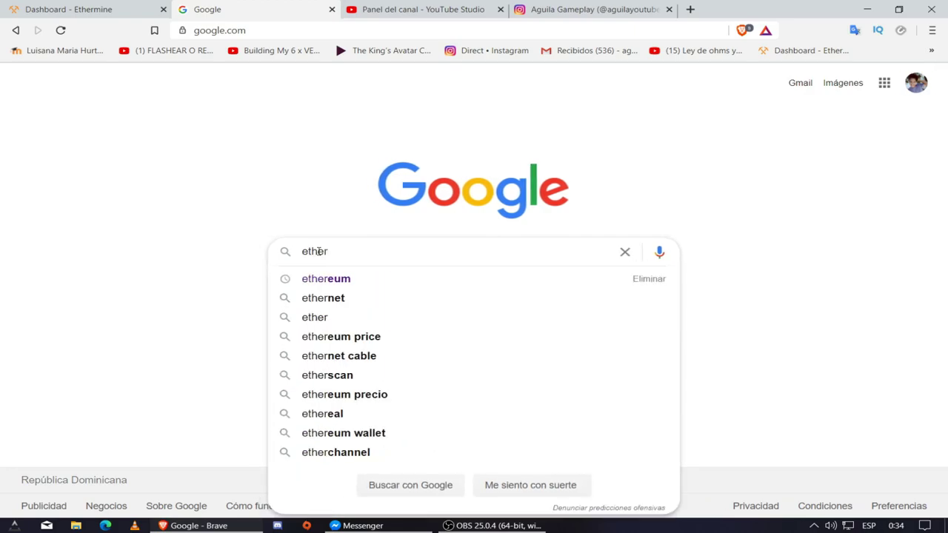
pyautogui.write('mine')
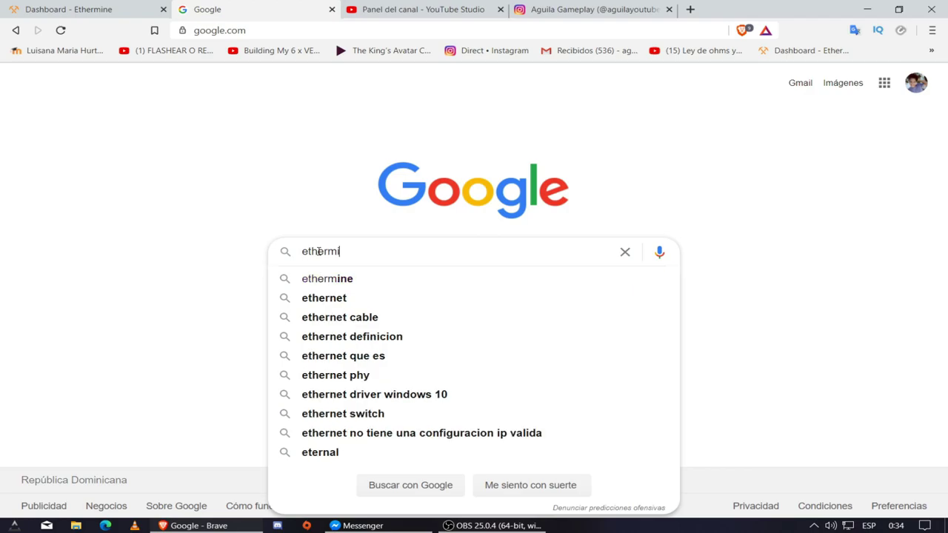
pyautogui.press('Down')
pyautogui.press('Down')
pyautogui.press('Up')
pyautogui.press('Return')
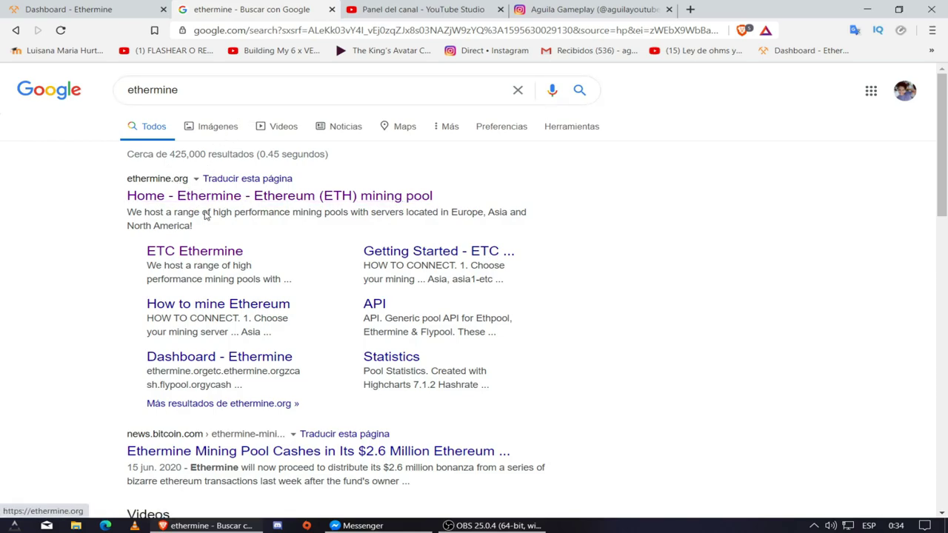
# Step: Open the Ethermine Ethereum (ETH) mining pool home page from the search results
pyautogui.click(231, 197)
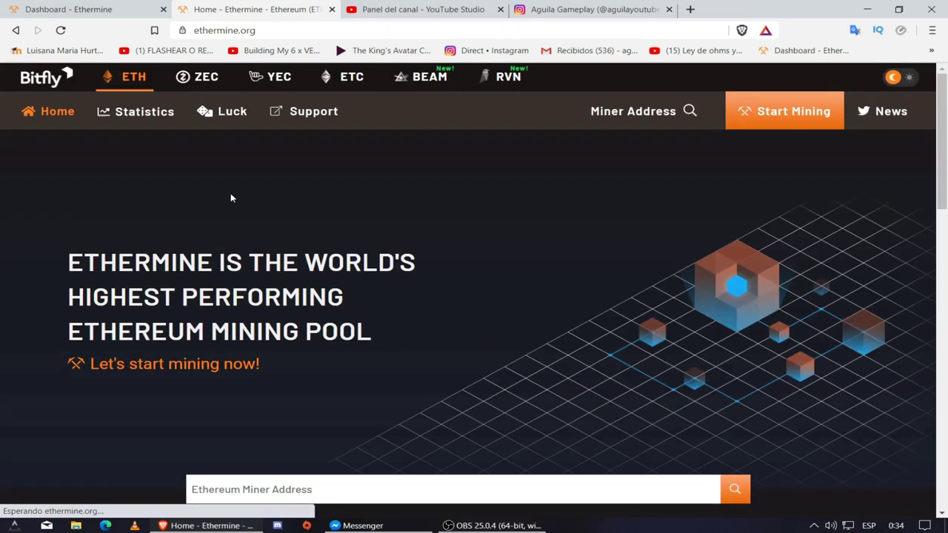
pyautogui.scroll(-1, 140, 136)
pyautogui.scroll(1, 140, 136)
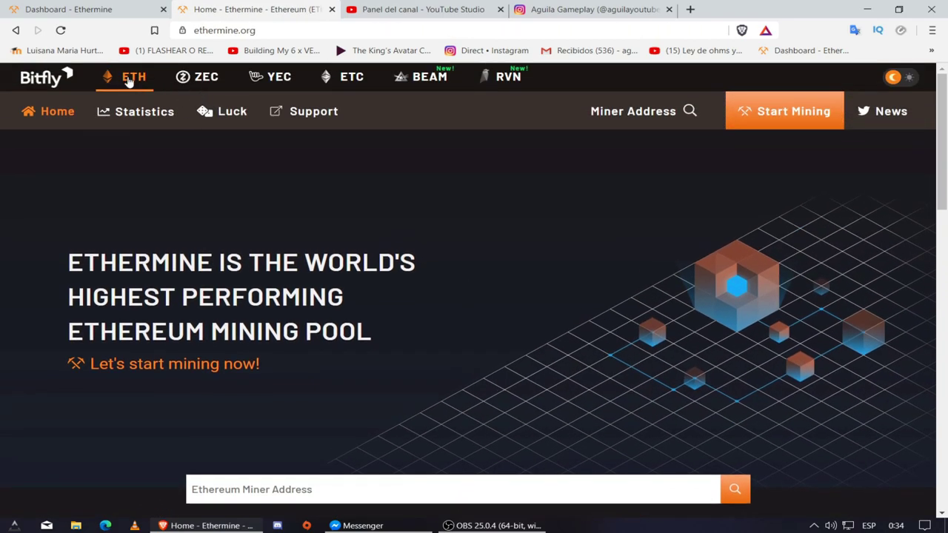
# Step: View the ETC pool's home page on Ethermine and return to the ETH pool
pyautogui.click(345, 77)
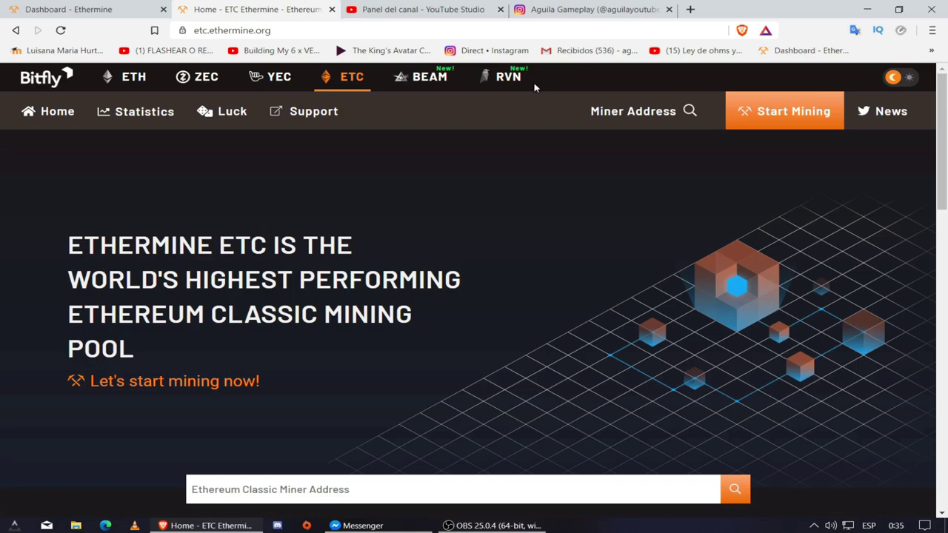
pyautogui.click(129, 77)
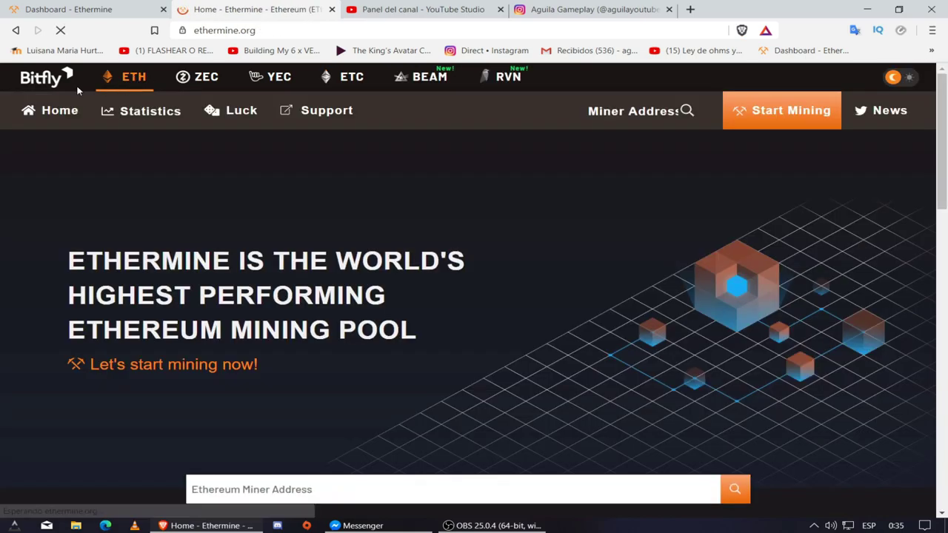
pyautogui.scroll(-1, 192, 156)
pyautogui.scroll(1, 239, 158)
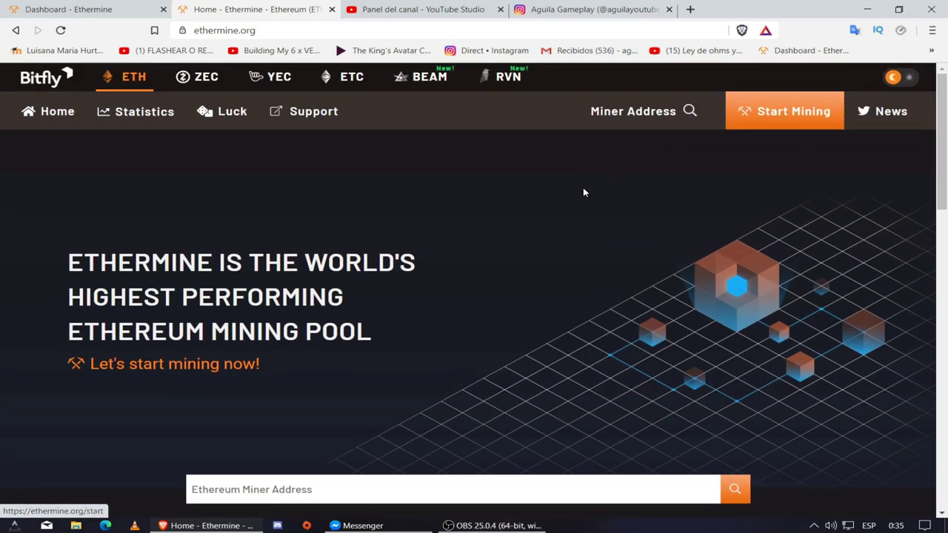
# Step: Open Ethermine's Start Mining page and go through the mining servers to the Windows - AMD mining software list
pyautogui.click(774, 121)
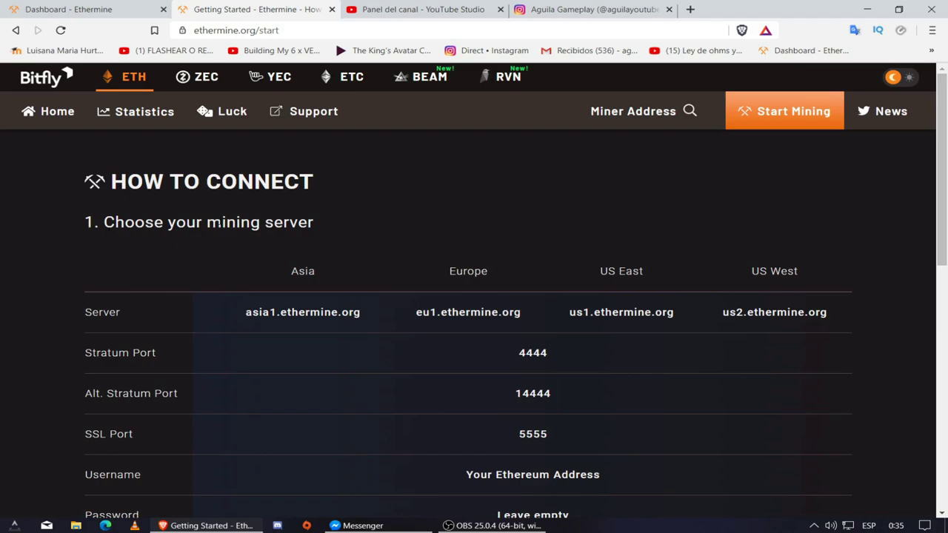
pyautogui.scroll(-1, 315, 224)
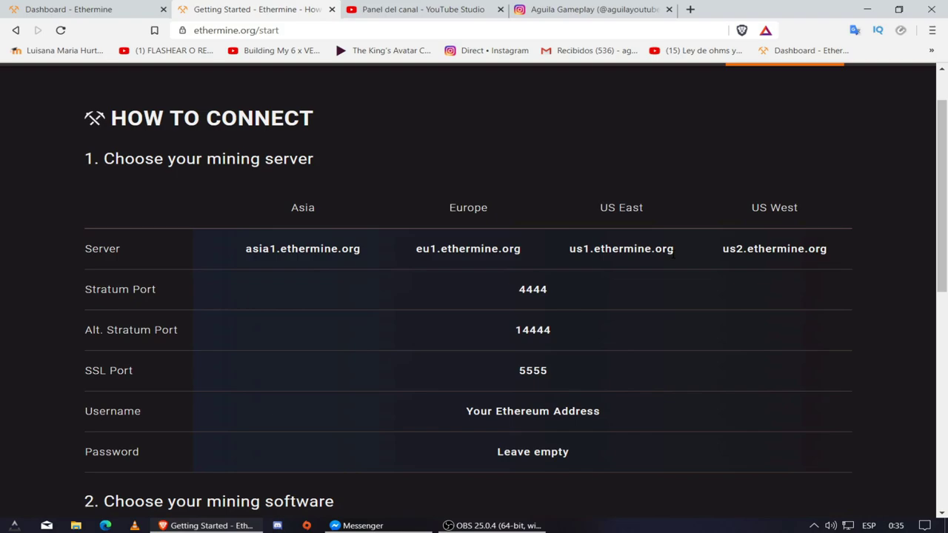
pyautogui.scroll(-1, 642, 260)
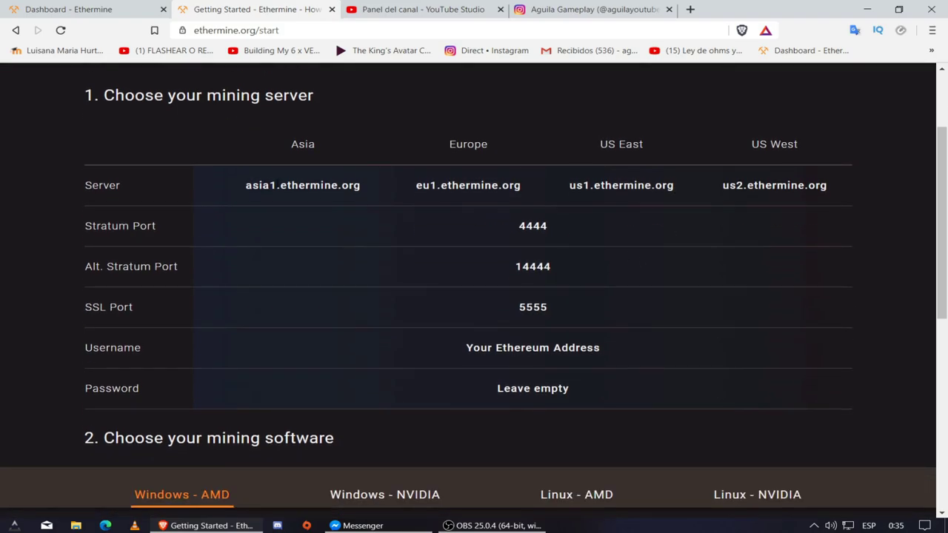
pyautogui.scroll(-3, 277, 186)
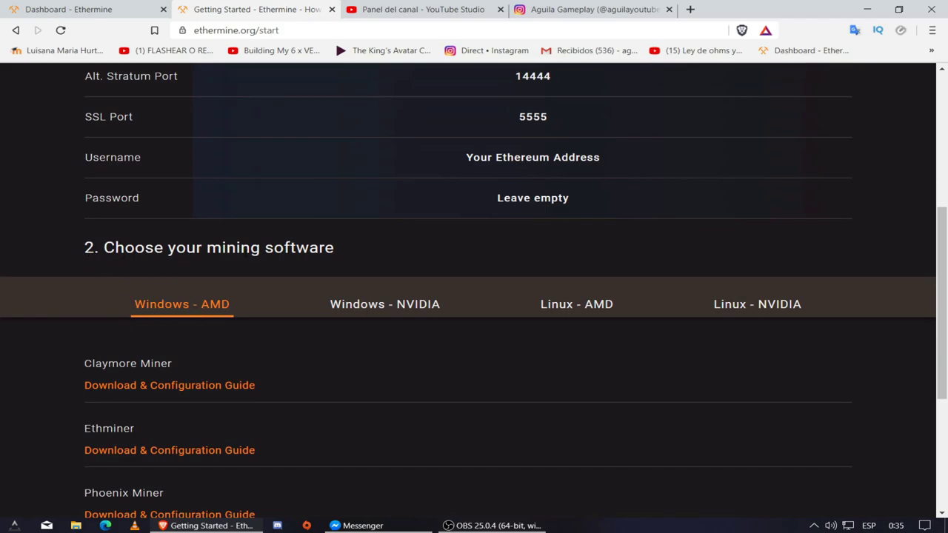
pyautogui.scroll(-1, 220, 311)
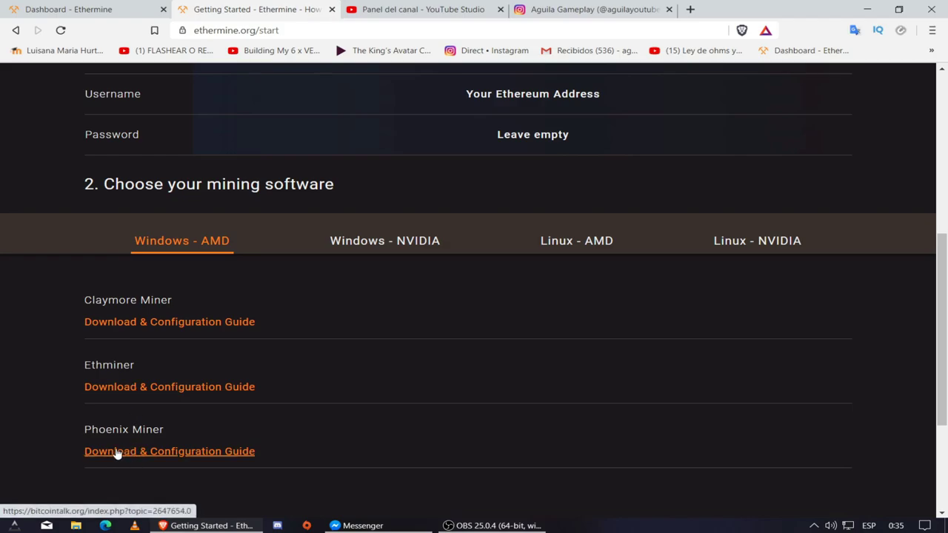
# Step: Open the Claymore Miner download and configuration guide and follow its MEGA download link
pyautogui.click(154, 325)
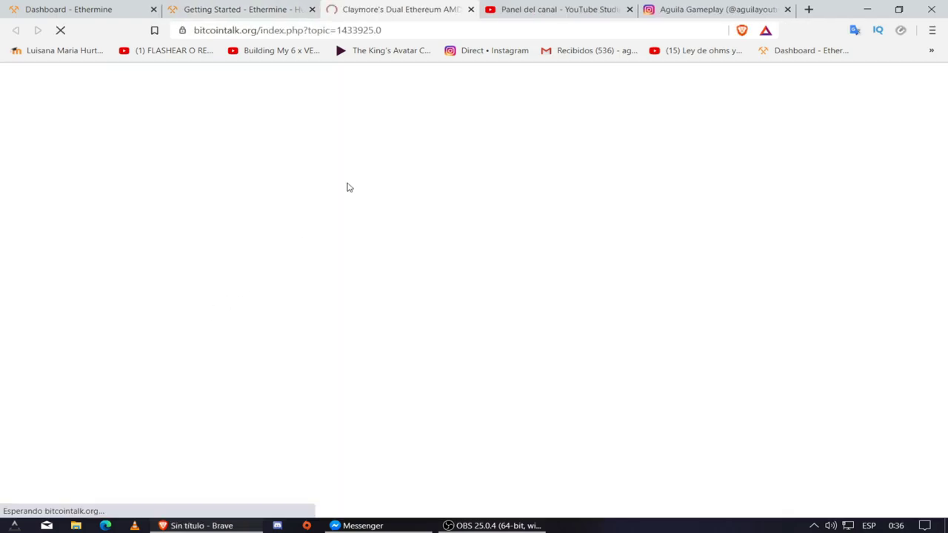
pyautogui.scroll(-1, 330, 260)
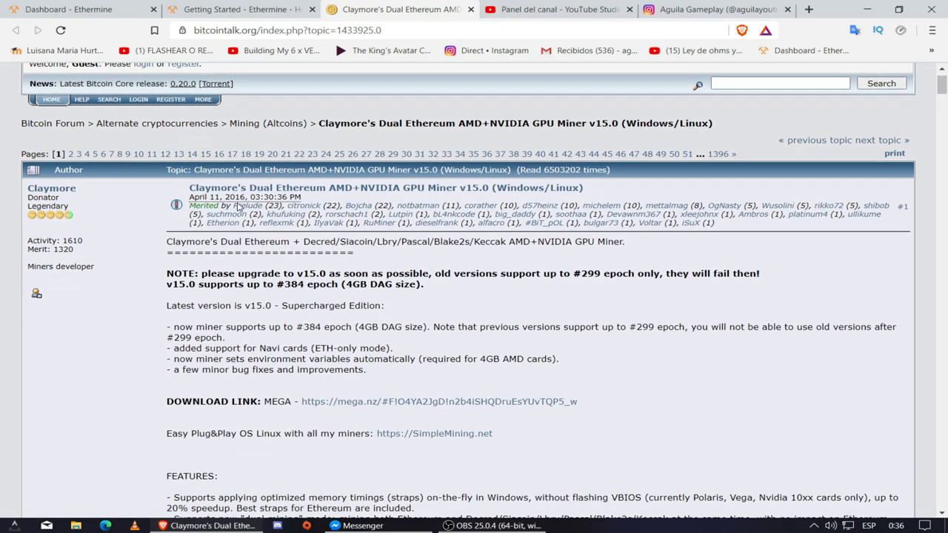
pyautogui.scroll(-1, 331, 260)
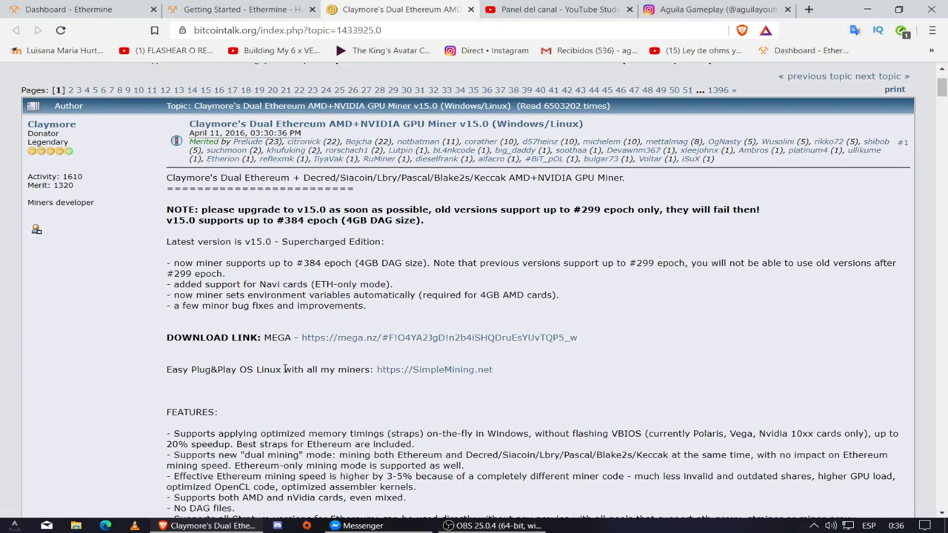
pyautogui.click(462, 338)
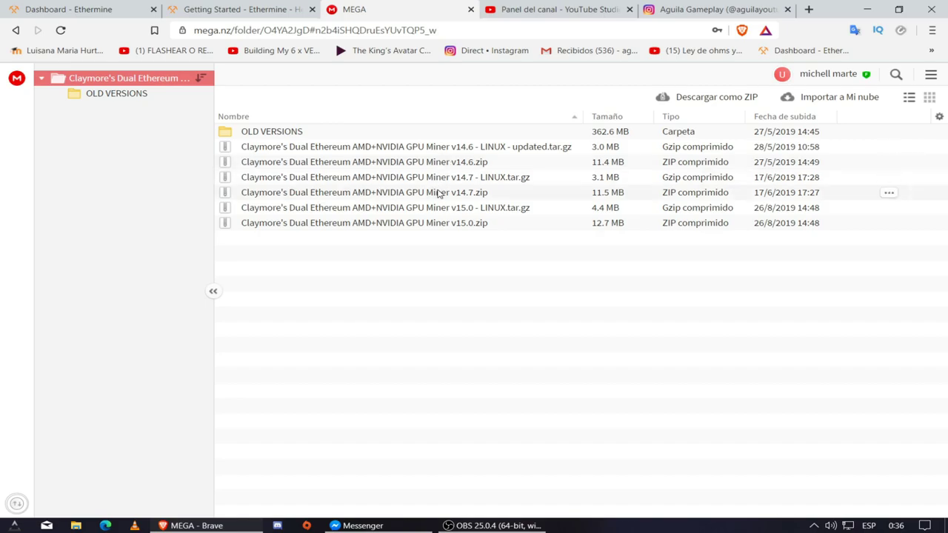
# Step: Start downloading the Windows archive Claymore's Dual Ethereum AMD+NVIDIA GPU Miner v15.0.zip from the MEGA folder
pyautogui.click(271, 133)
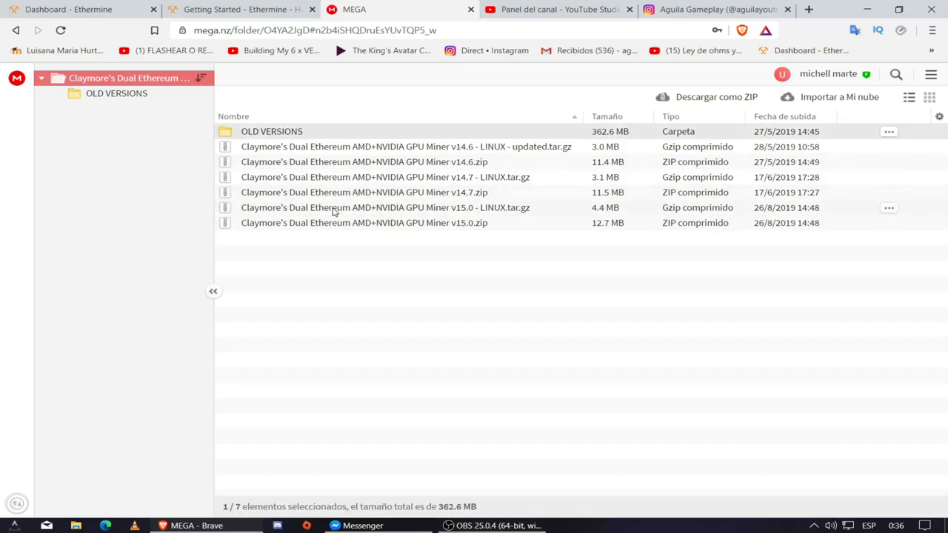
pyautogui.click(444, 223)
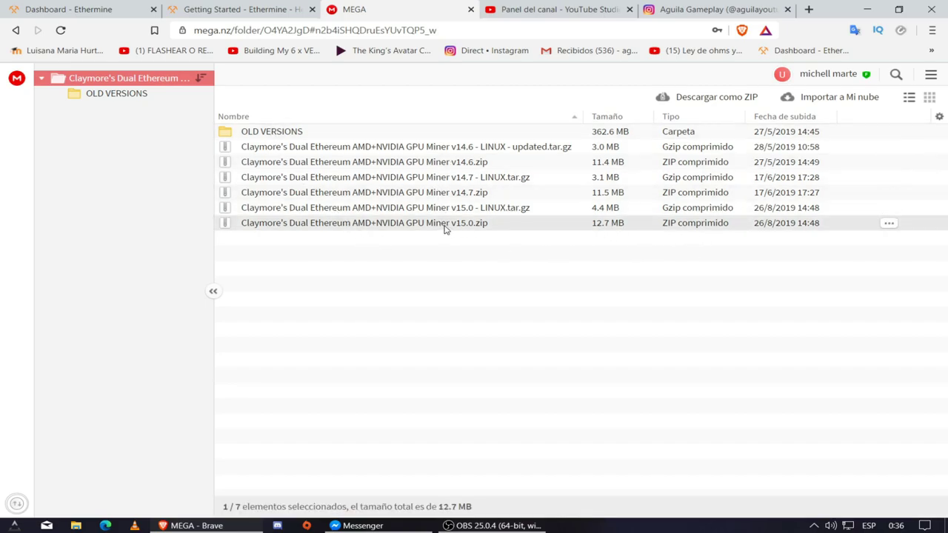
pyautogui.rightClick(396, 224)
pyautogui.click(352, 252)
pyautogui.click(516, 211)
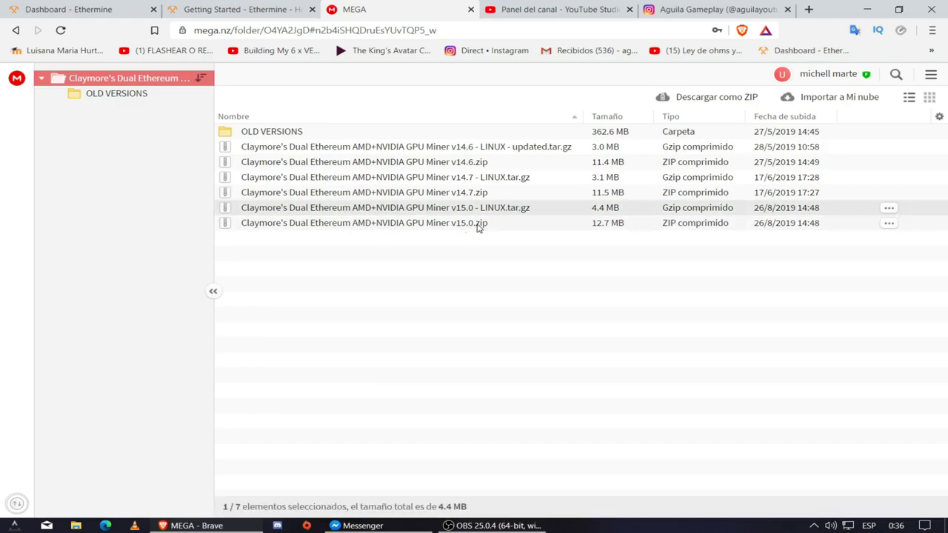
pyautogui.click(474, 228)
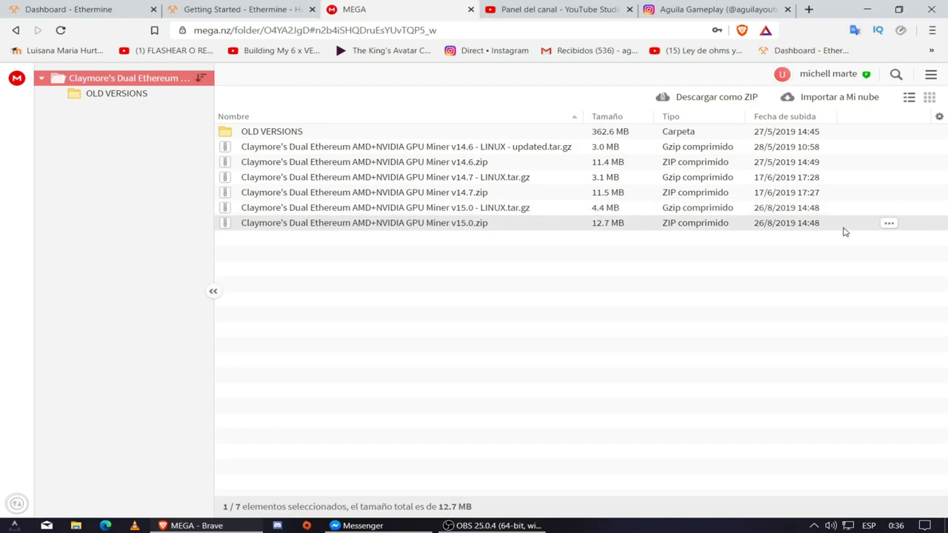
pyautogui.click(888, 224)
pyautogui.doubleClick(887, 224)
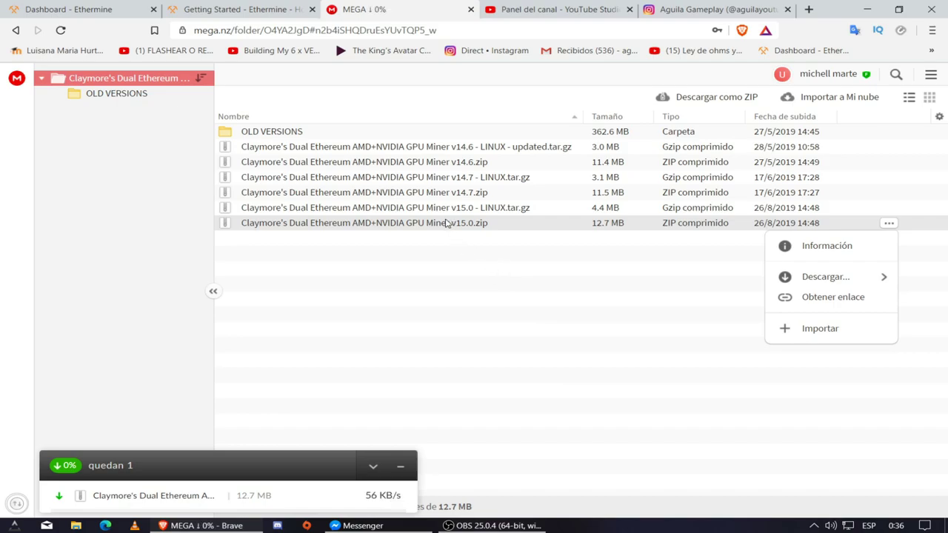
# Step: Look at the download options offered for the Claymore v15.0 ZIP archive and dismiss them
pyautogui.click(428, 235)
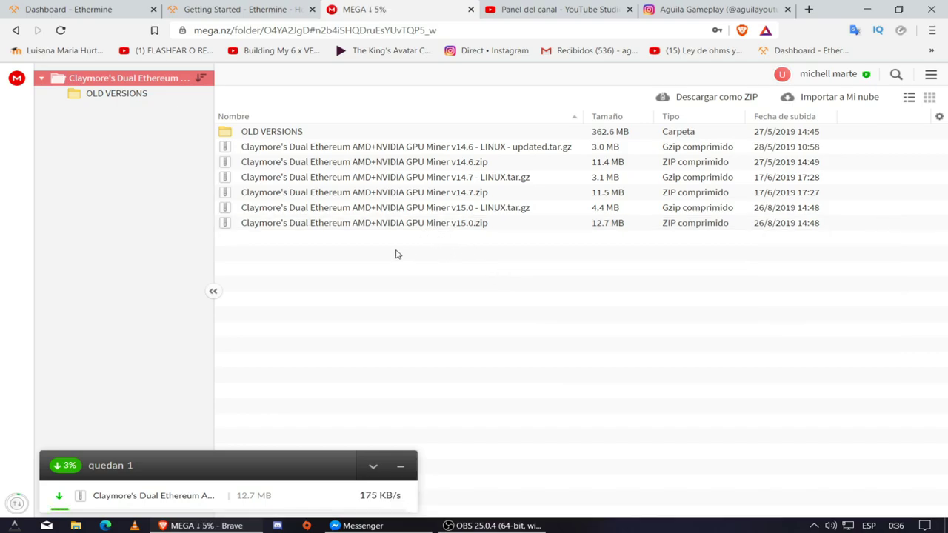
pyautogui.rightClick(522, 232)
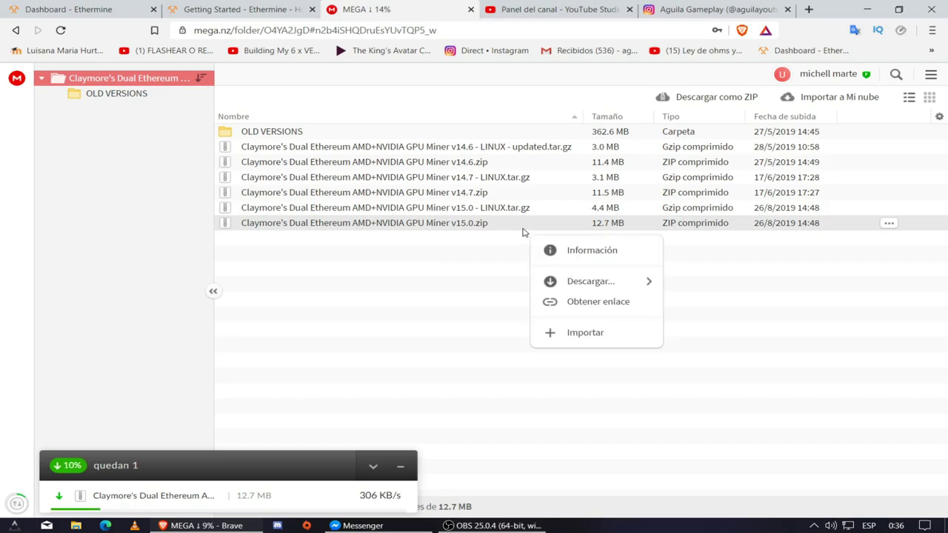
pyautogui.rightClick(467, 227)
pyautogui.moveTo(600, 284)
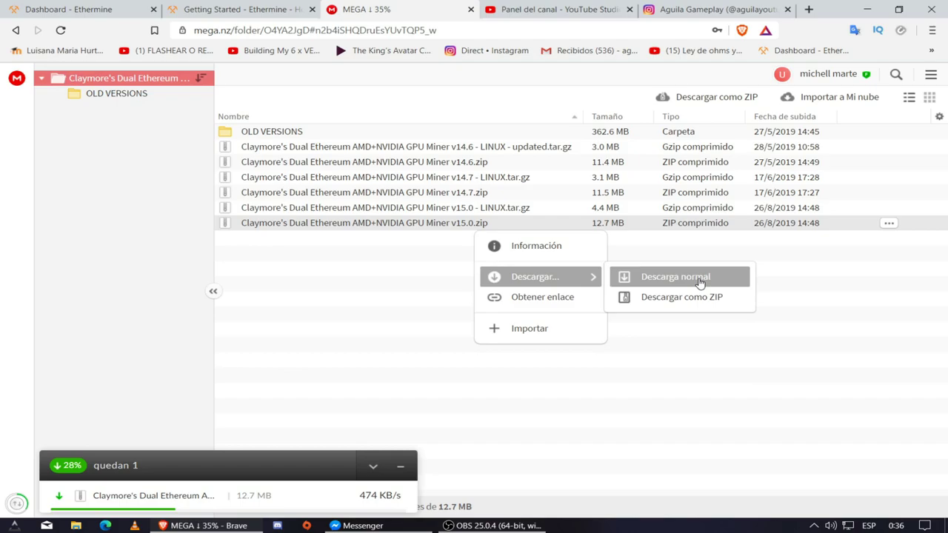
pyautogui.click(374, 313)
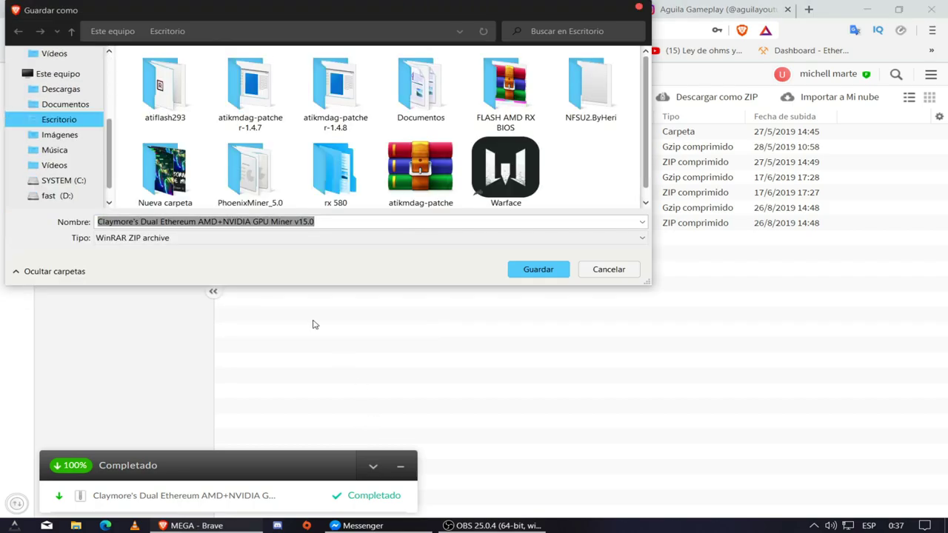
# Step: Save the downloaded miner archive to the Escritorio folder under the name "mineria ether claymore"
pyautogui.click(69, 119)
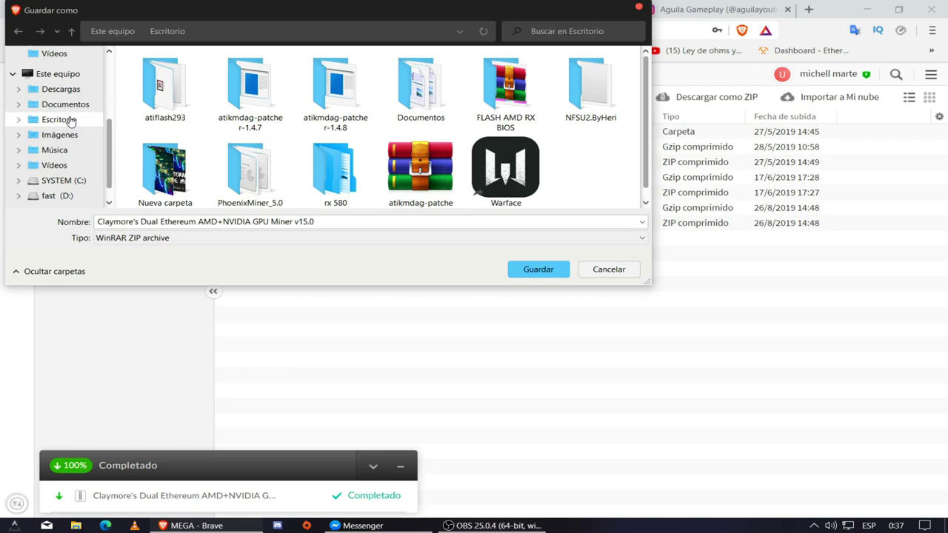
pyautogui.click(74, 122)
pyautogui.click(67, 122)
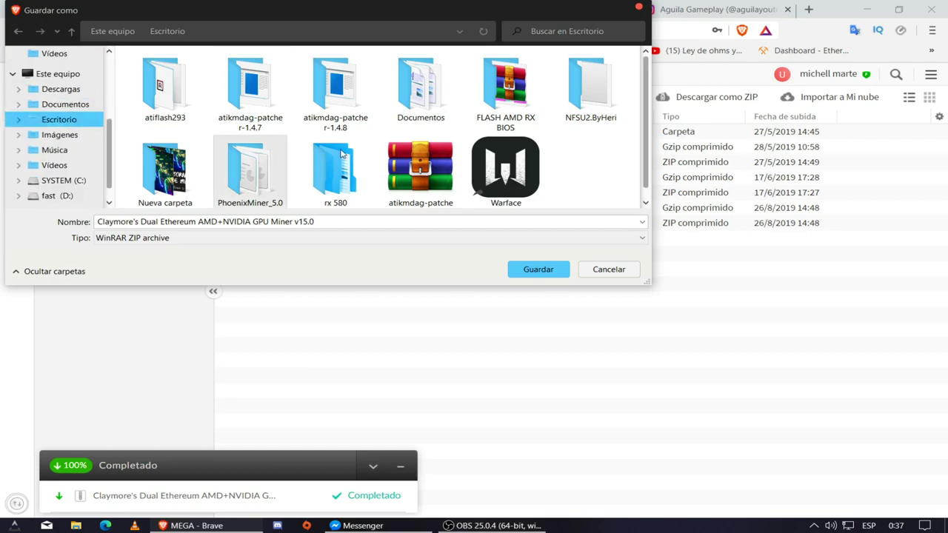
pyautogui.click(325, 224)
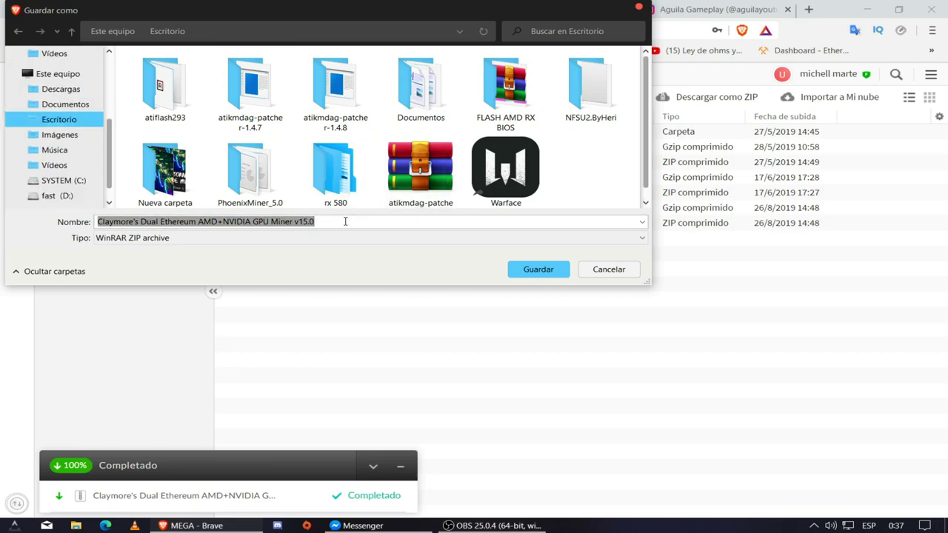
pyautogui.write('mineria ether claymore')
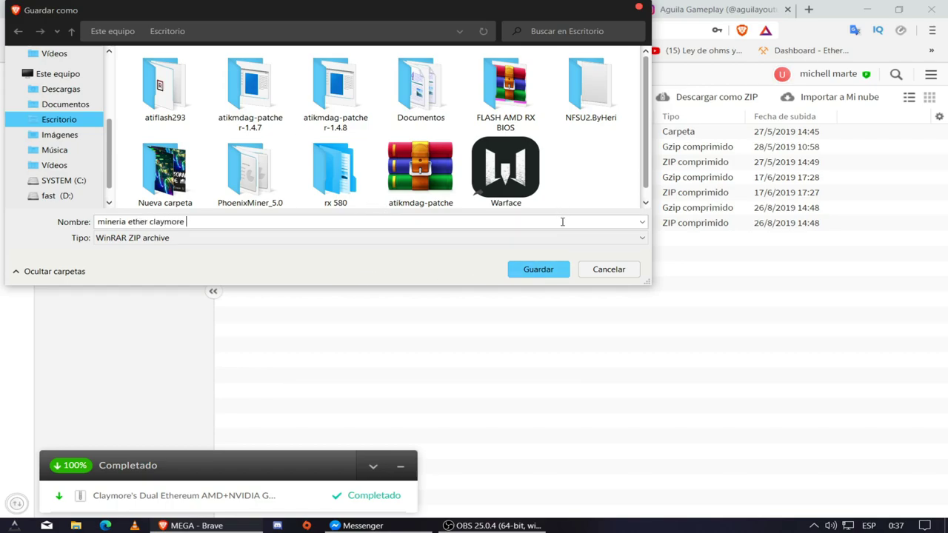
pyautogui.click(539, 270)
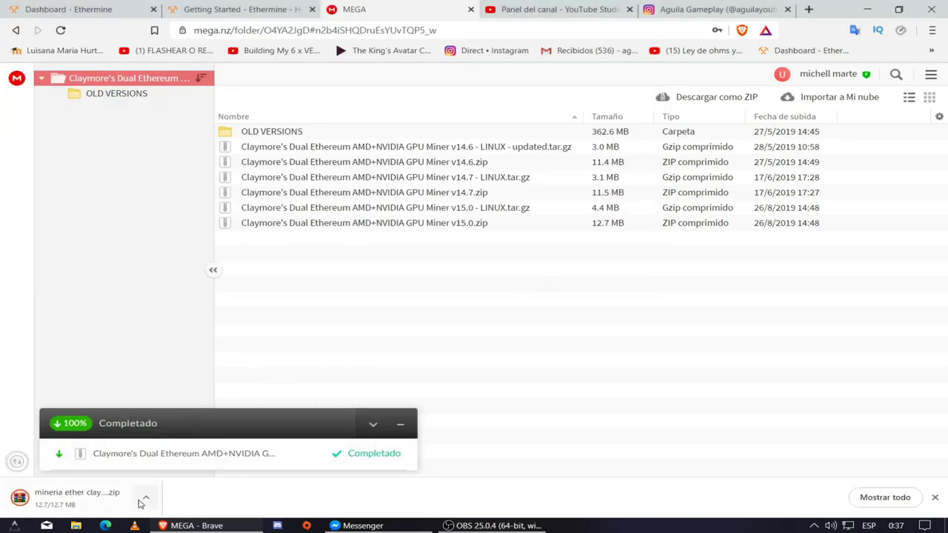
# Step: Minimize the browser and move the mineria ether claymore archive to a free spot on the desktop
pyautogui.click(867, 7)
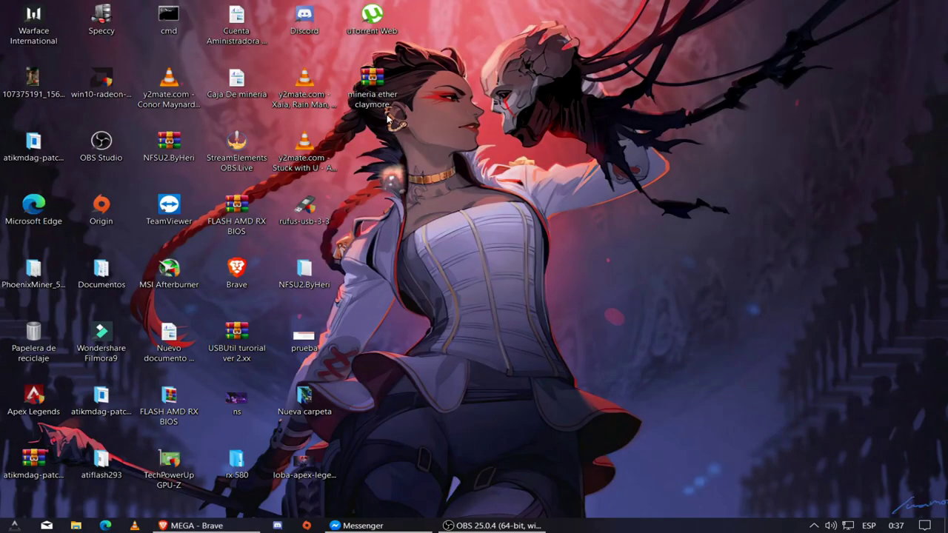
pyautogui.moveTo(374, 88); pyautogui.dragTo(505, 47)
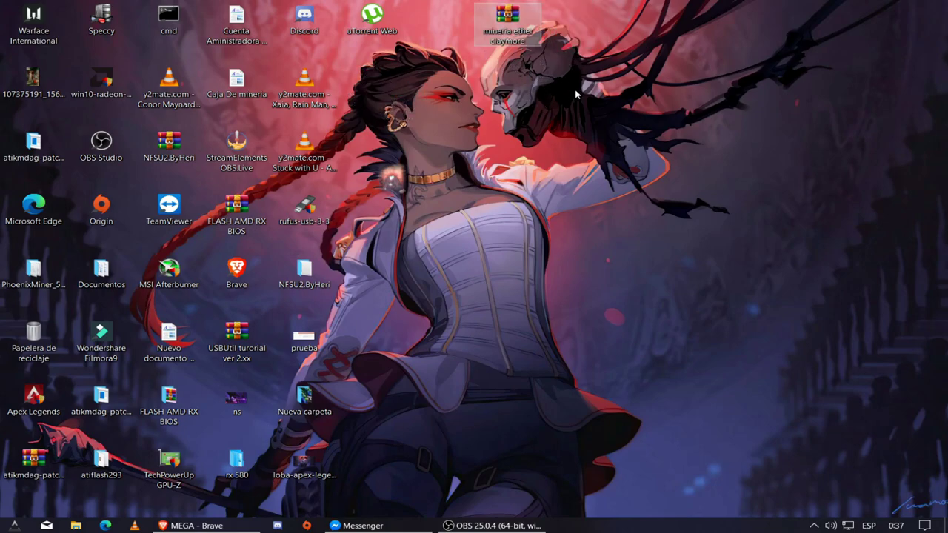
# Step: Show the downloaded archive in its Escritorio folder from the browser and look at the actions available for it
pyautogui.click(191, 526)
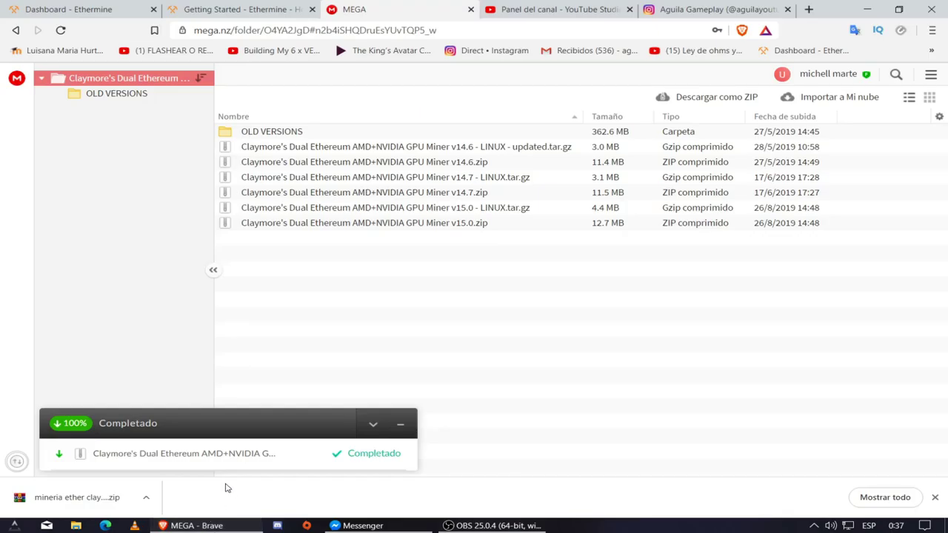
pyautogui.click(144, 497)
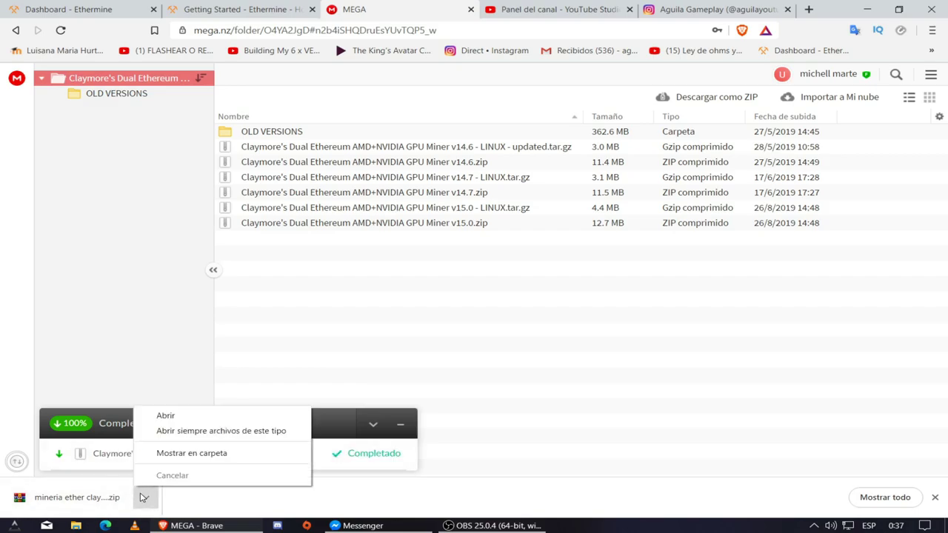
pyautogui.click(169, 453)
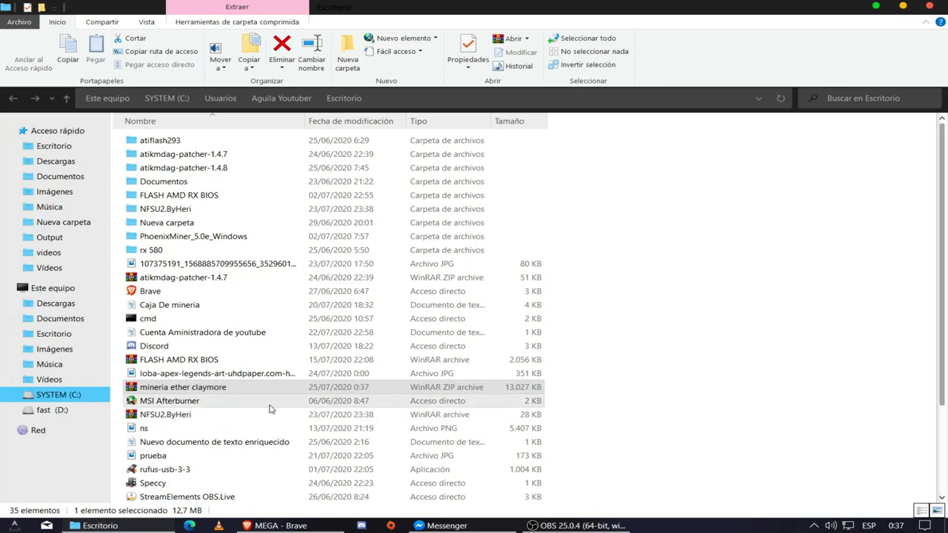
pyautogui.rightClick(148, 390)
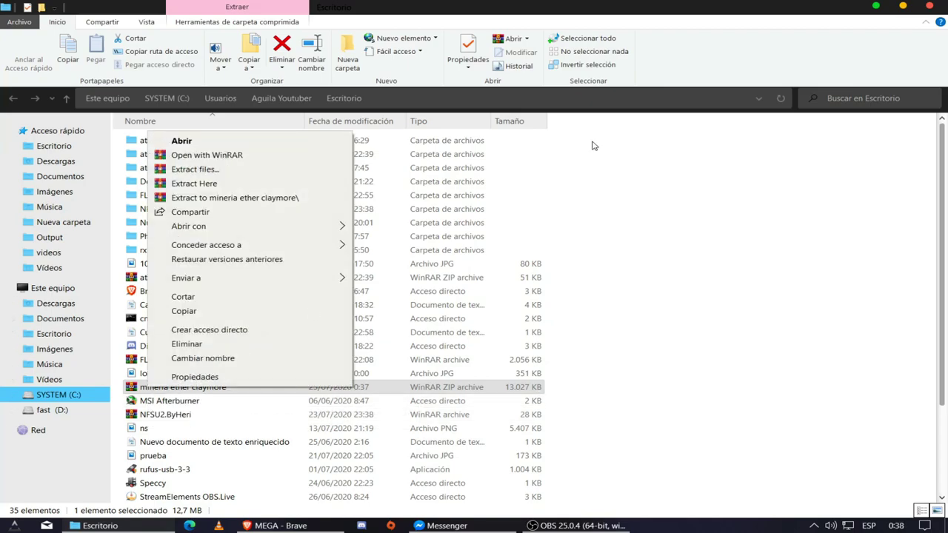
pyautogui.click(927, 6)
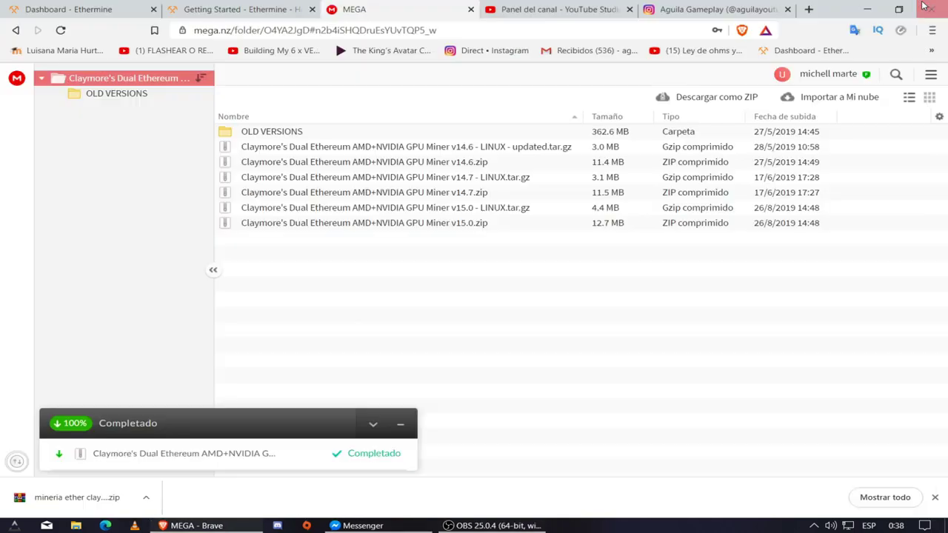
# Step: Extract the archive on the desktop into its own folder named mineria ether claymore
pyautogui.click(862, 7)
pyautogui.rightClick(500, 32)
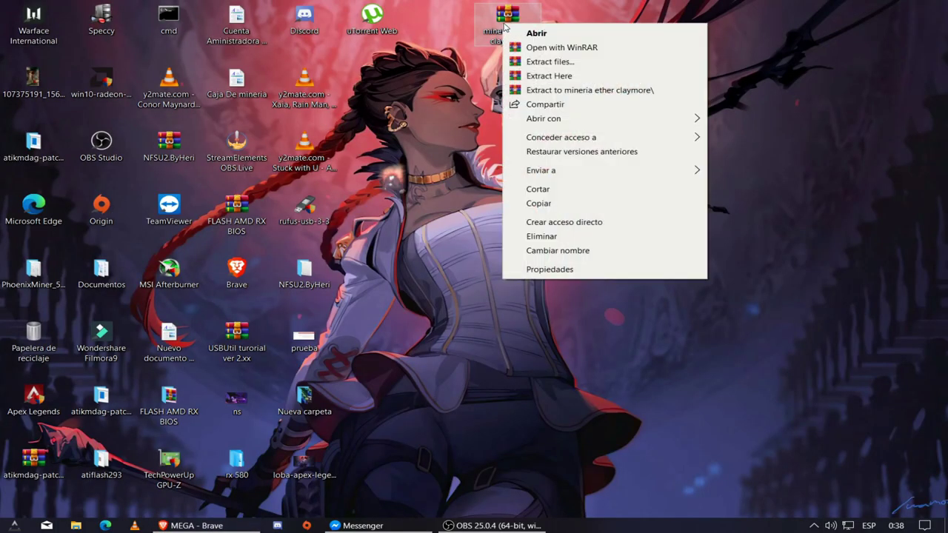
pyautogui.click(549, 91)
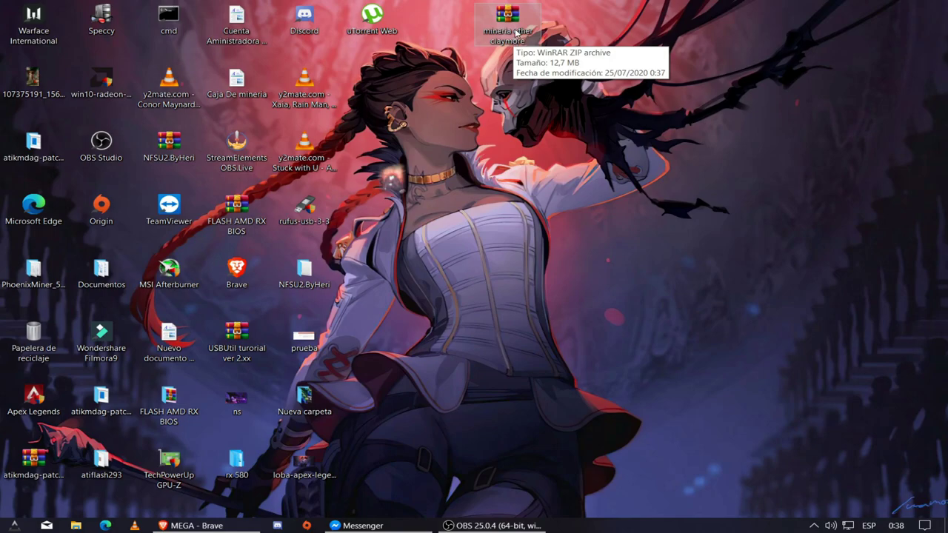
pyautogui.rightClick(515, 33)
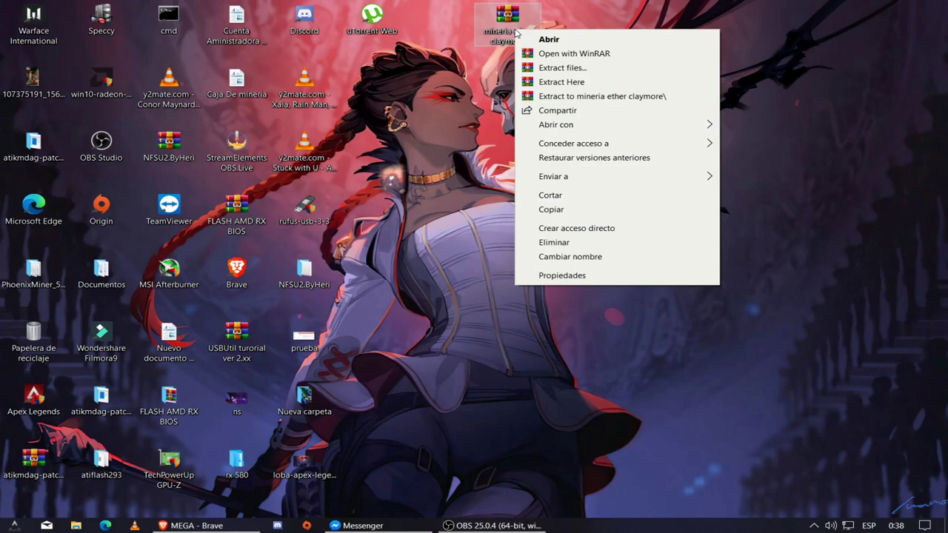
pyautogui.click(620, 103)
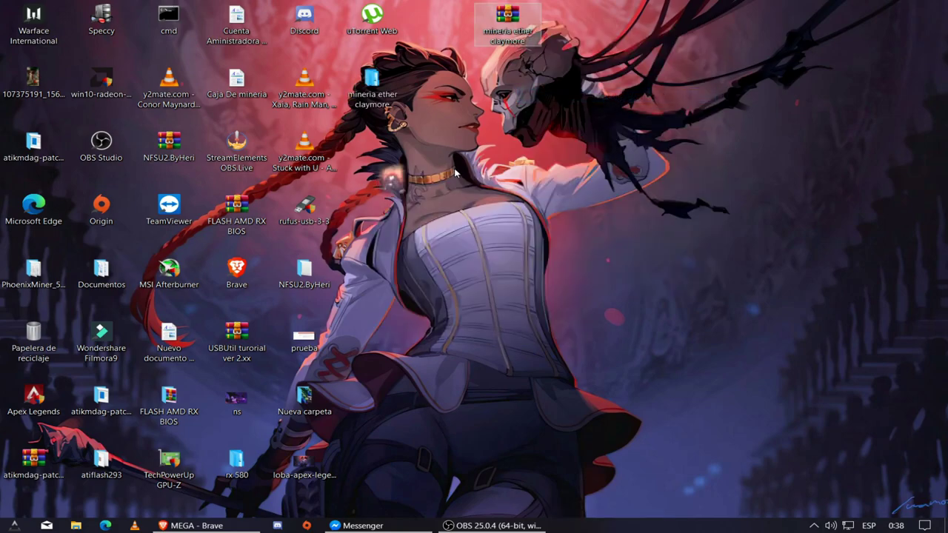
# Step: Open the Claymore's Dual Ethereum AMD+NVIDIA GPU Miner v15.0 folder inside the extracted mineria ether claymore folder and look over its files
pyautogui.doubleClick(371, 92)
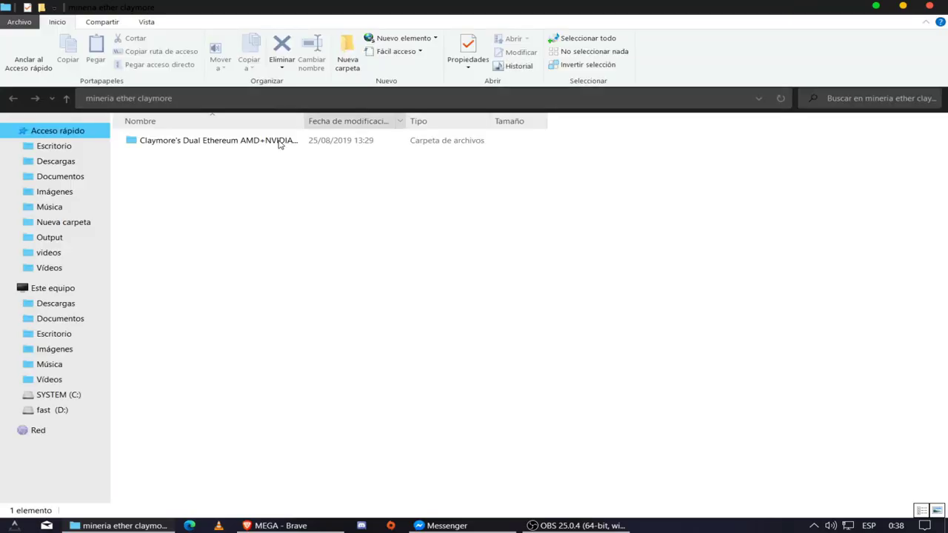
pyautogui.click(249, 140)
pyautogui.doubleClick(249, 141)
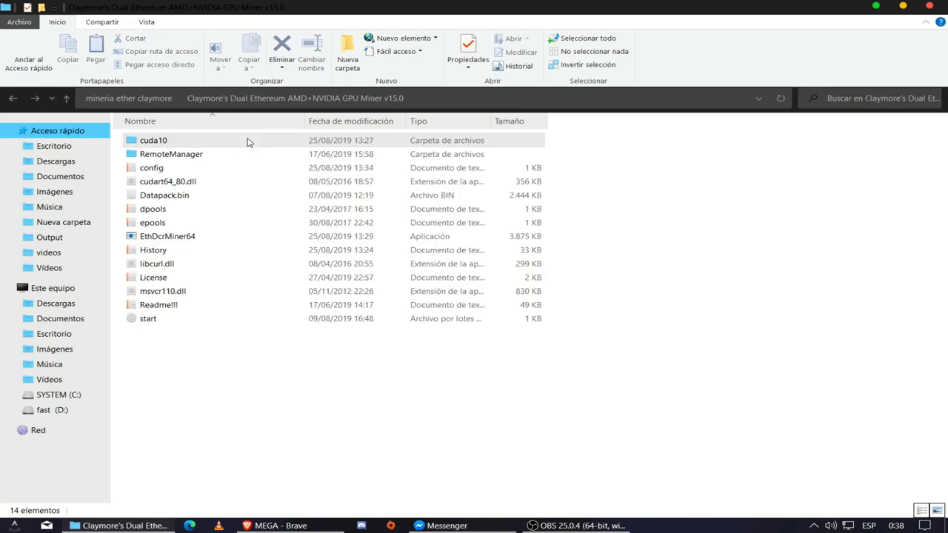
pyautogui.click(197, 143)
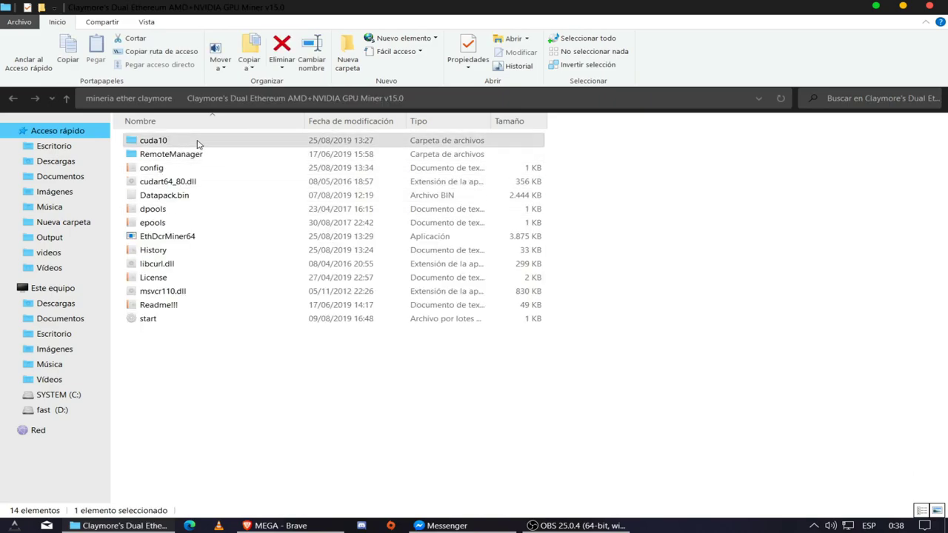
pyautogui.click(270, 353)
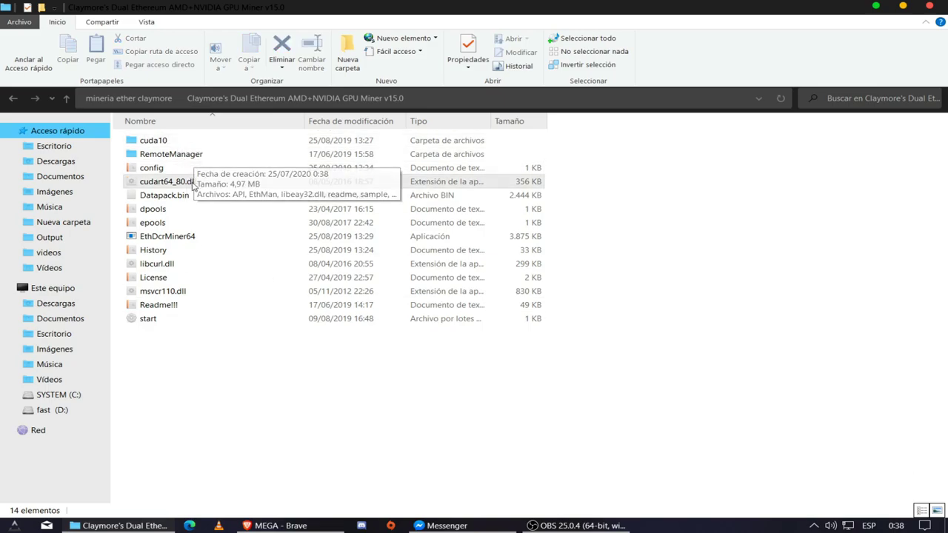
pyautogui.click(197, 236)
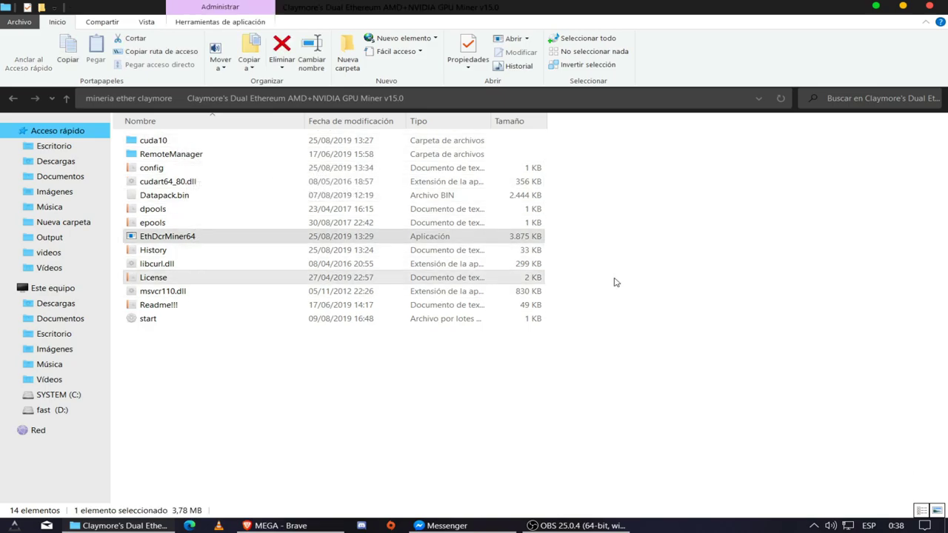
pyautogui.click(559, 282)
# Step: Open the start batch file for editing and examine the wallet address and pool parameters in its command line
pyautogui.rightClick(145, 320)
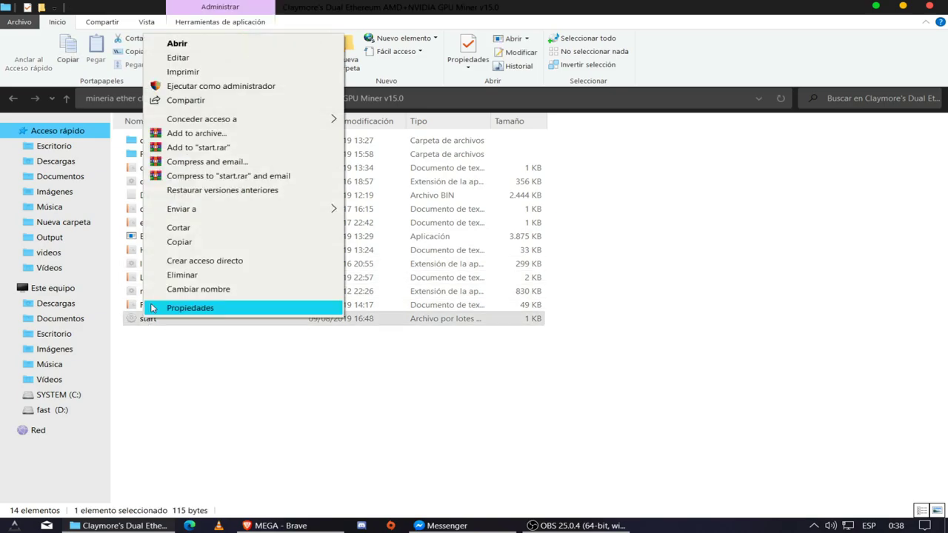
pyautogui.click(172, 57)
pyautogui.moveTo(443, 326); pyautogui.dragTo(546, 326)
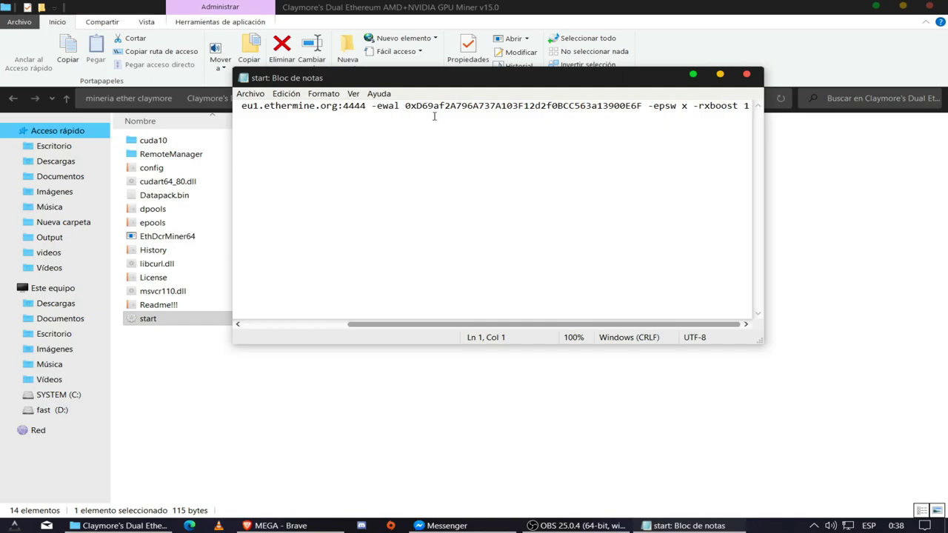
pyautogui.moveTo(407, 106); pyautogui.dragTo(643, 105)
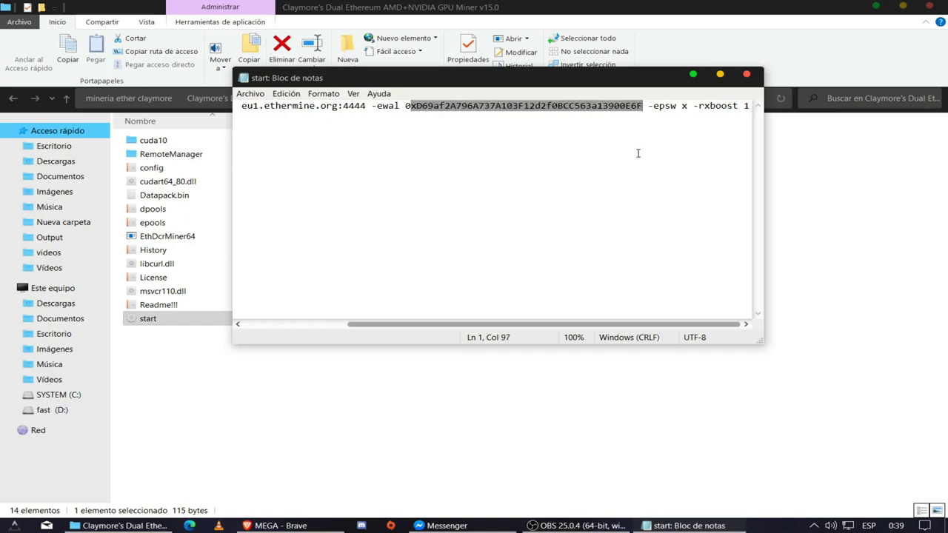
pyautogui.click(638, 106)
pyautogui.moveTo(408, 106); pyautogui.dragTo(480, 105)
pyautogui.click(480, 106)
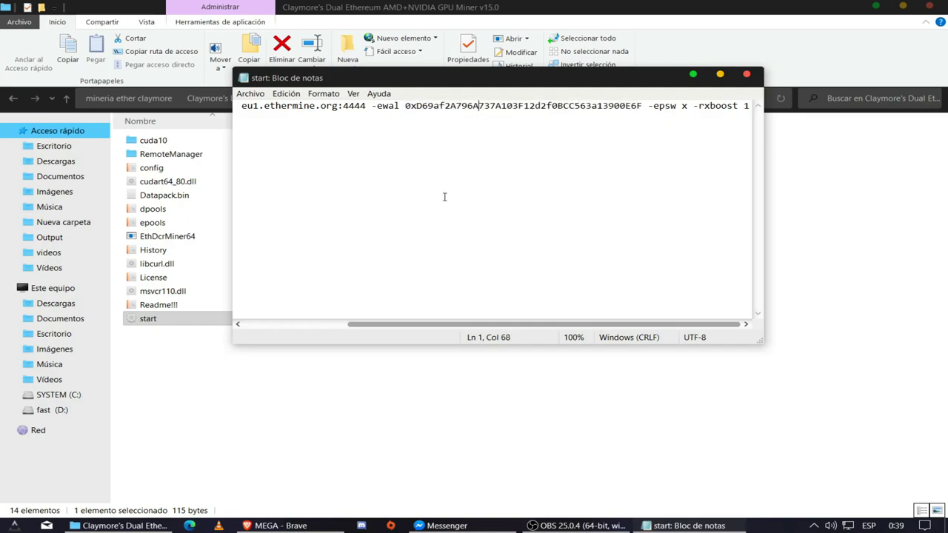
pyautogui.moveTo(496, 327); pyautogui.dragTo(295, 311)
pyautogui.click(503, 106)
# Step: Look up the regional mining server addresses on Ethermine's Getting Started page
pyautogui.click(285, 524)
pyautogui.click(67, 9)
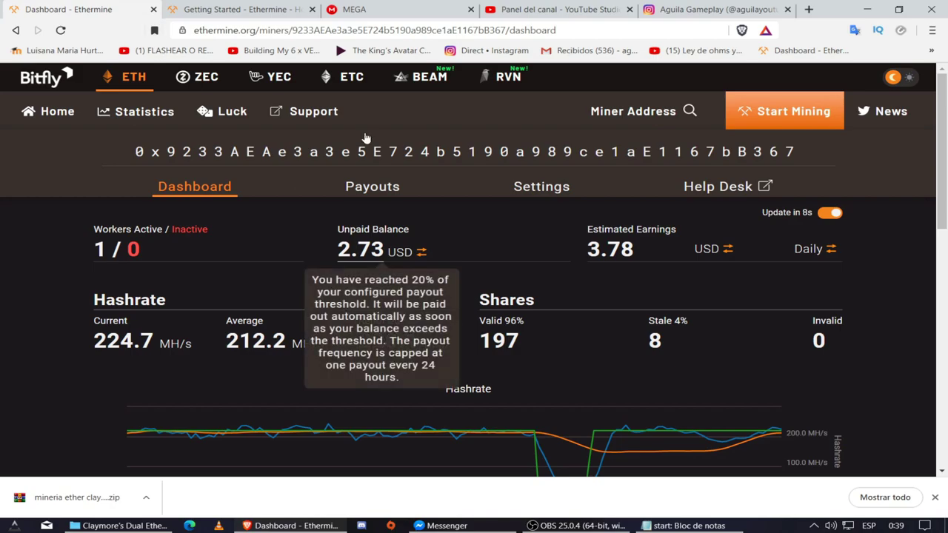
pyautogui.click(244, 9)
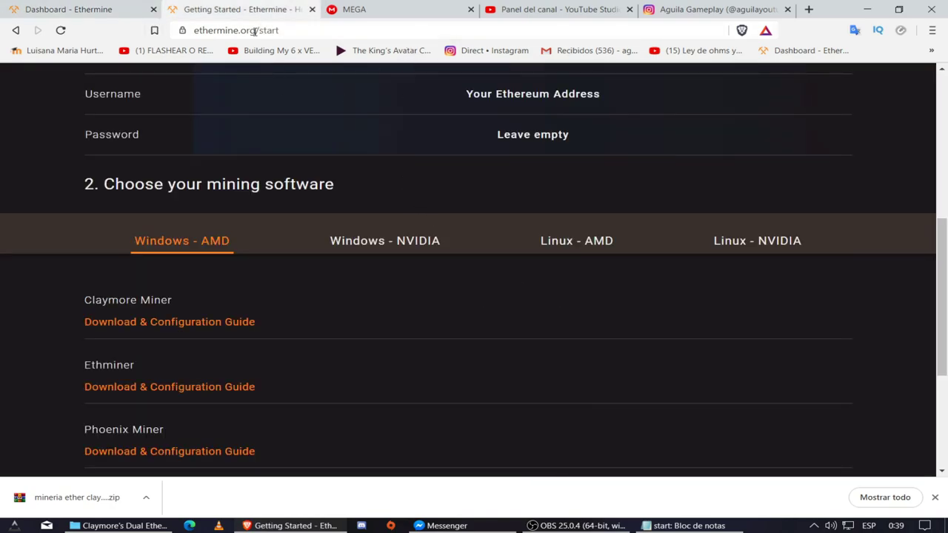
pyautogui.scroll(5, 310, 262)
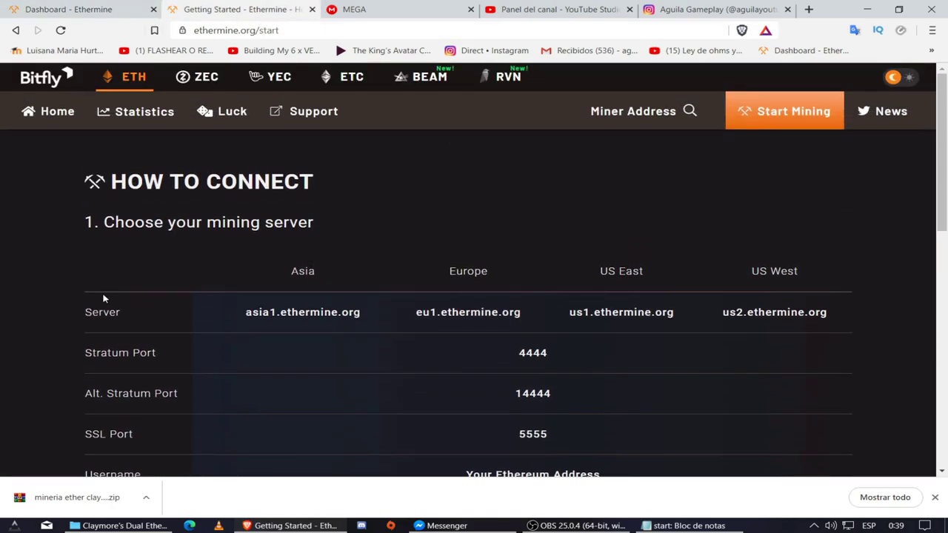
pyautogui.moveTo(246, 312); pyautogui.dragTo(345, 314)
pyautogui.click(478, 349)
# Step: Bring the start file over the Ethermine page and place its window below the server addresses for comparison
pyautogui.click(685, 526)
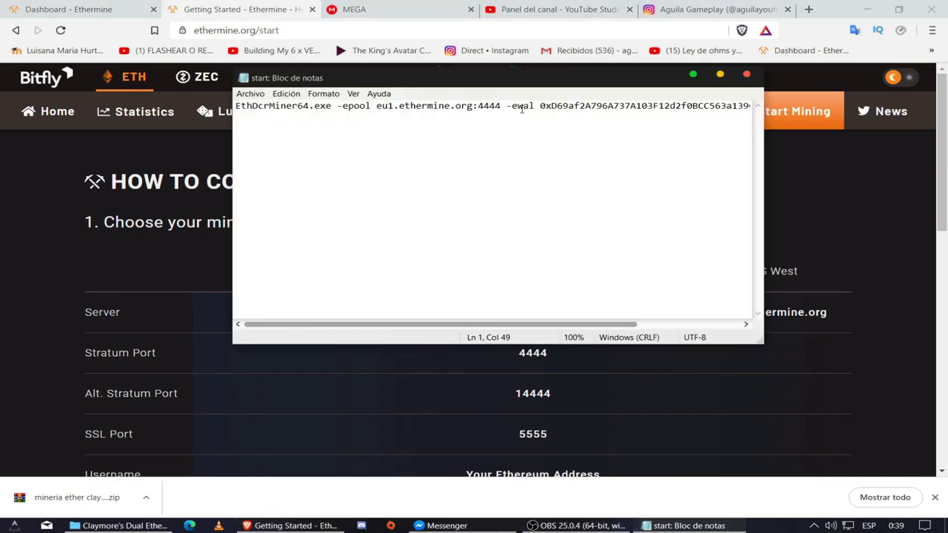
pyautogui.moveTo(438, 82); pyautogui.dragTo(499, 248)
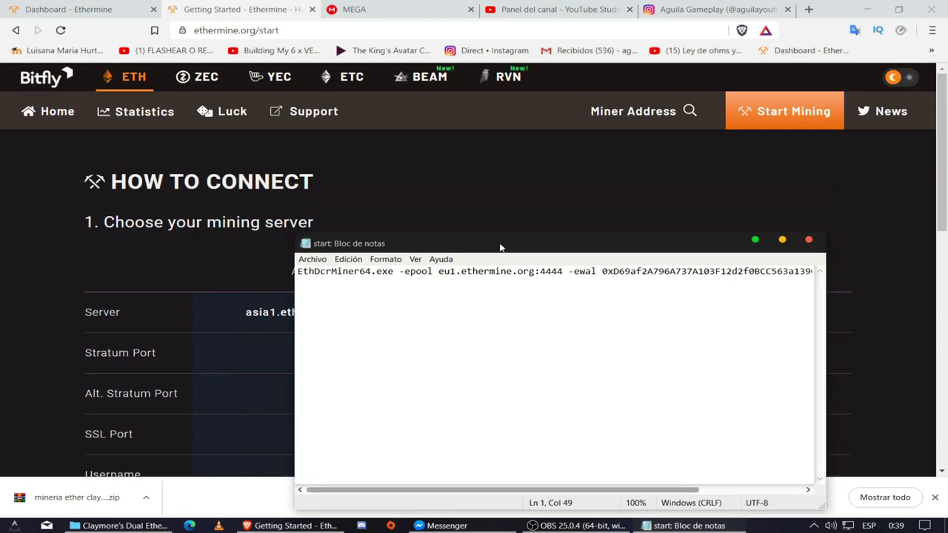
pyautogui.click(444, 273)
pyautogui.moveTo(496, 252); pyautogui.dragTo(453, 398)
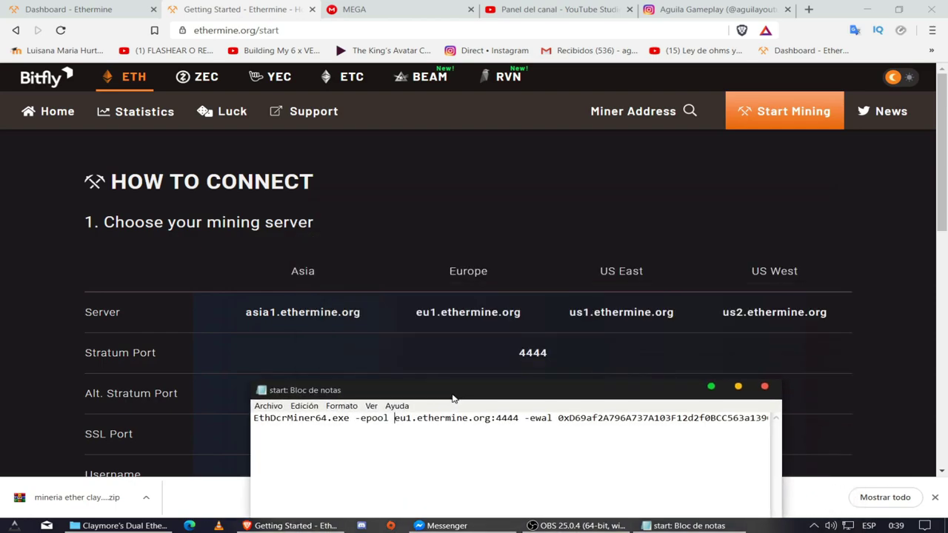
# Step: Copy the US East server address us1.ethermine.org from the Ethermine connection table
pyautogui.moveTo(568, 312); pyautogui.dragTo(680, 311)
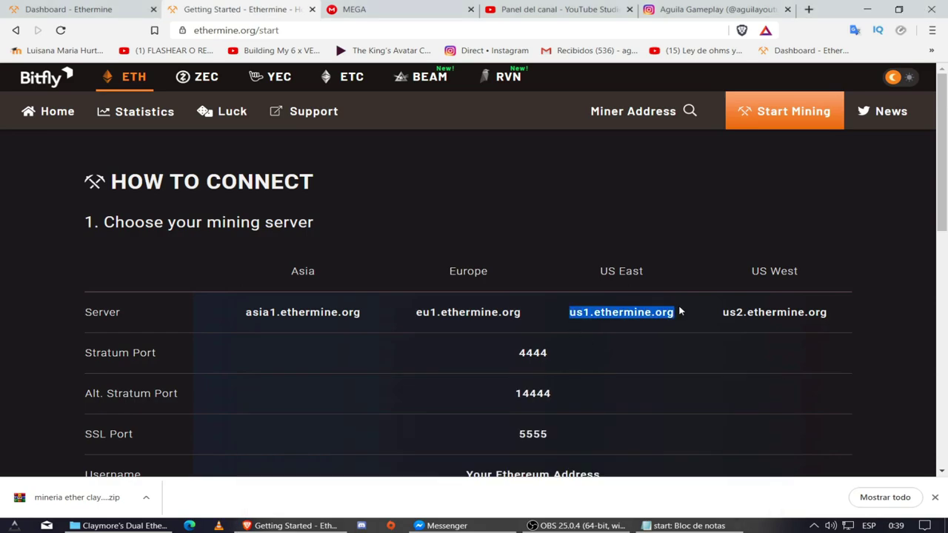
pyautogui.rightClick(680, 311)
pyautogui.click(693, 320)
pyautogui.rightClick(646, 311)
pyautogui.click(667, 319)
# Step: Replace the eu1.ethermine.org pool address in the start file with the copied us1.ethermine.org, keeping port 4444
pyautogui.click(684, 525)
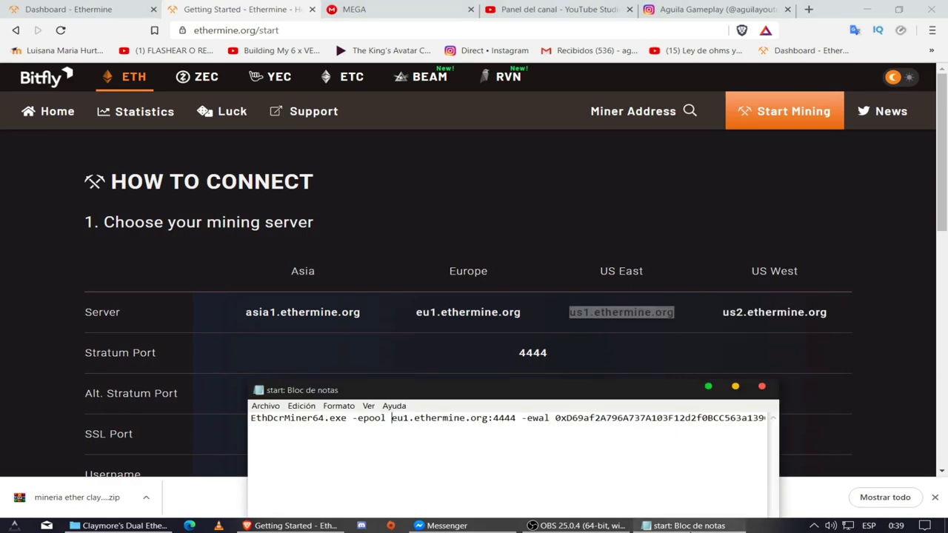
pyautogui.doubleClick(545, 392)
pyautogui.moveTo(144, 34); pyautogui.dragTo(243, 34)
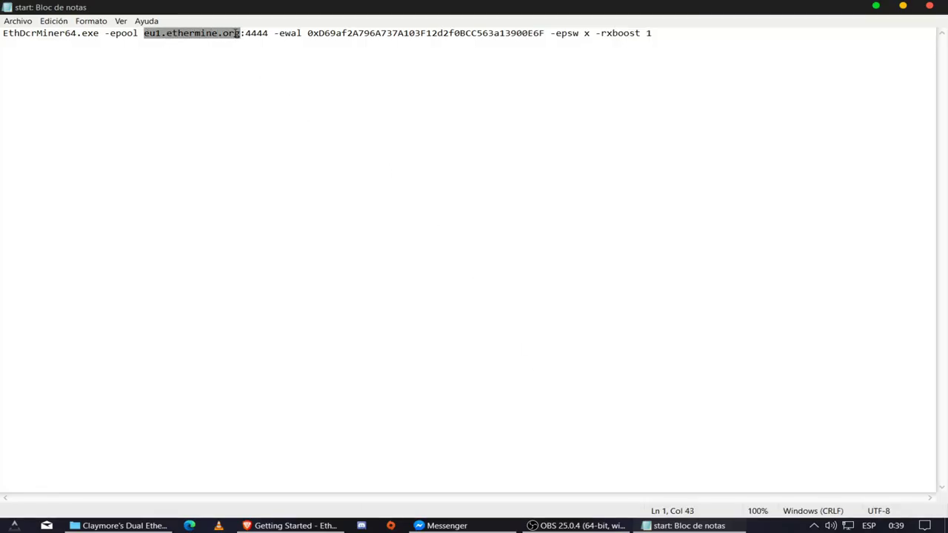
pyautogui.rightClick(231, 33)
pyautogui.click(258, 79)
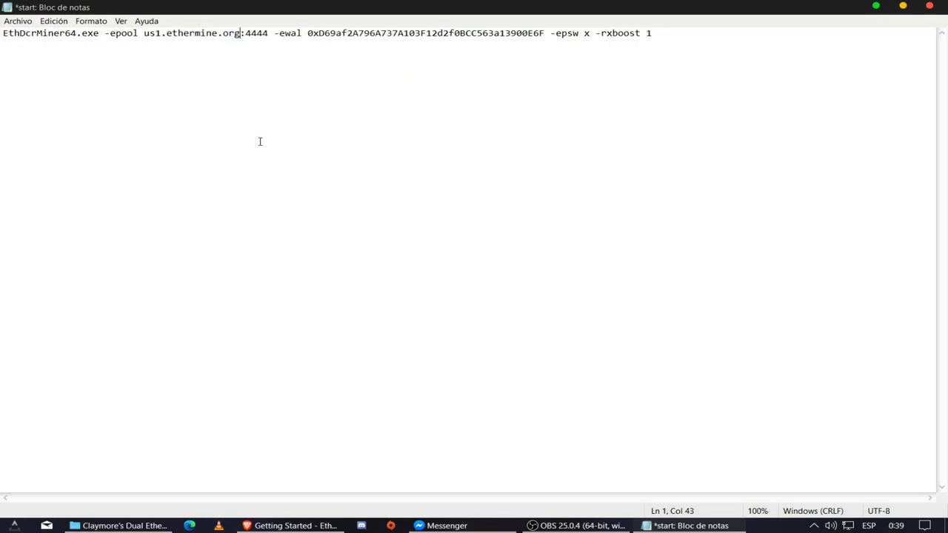
# Step: Edit the end of the start file's miner command, entering "rx 58" as the final text, and close the file
pyautogui.click(664, 34)
pyautogui.press('BackSpace')
pyautogui.press('BackSpace')
pyautogui.press('BackSpace')
pyautogui.press('BackSpace')
pyautogui.press('BackSpace')
pyautogui.press('BackSpace')
pyautogui.write('rig')
pyautogui.press('BackSpace')
pyautogui.press('BackSpace')
pyautogui.press('BackSpace')
pyautogui.press('BackSpace')
pyautogui.press('BackSpace')
pyautogui.press('BackSpace')
pyautogui.write('rx 58')
pyautogui.click(941, 9)
pyautogui.click(424, 292)
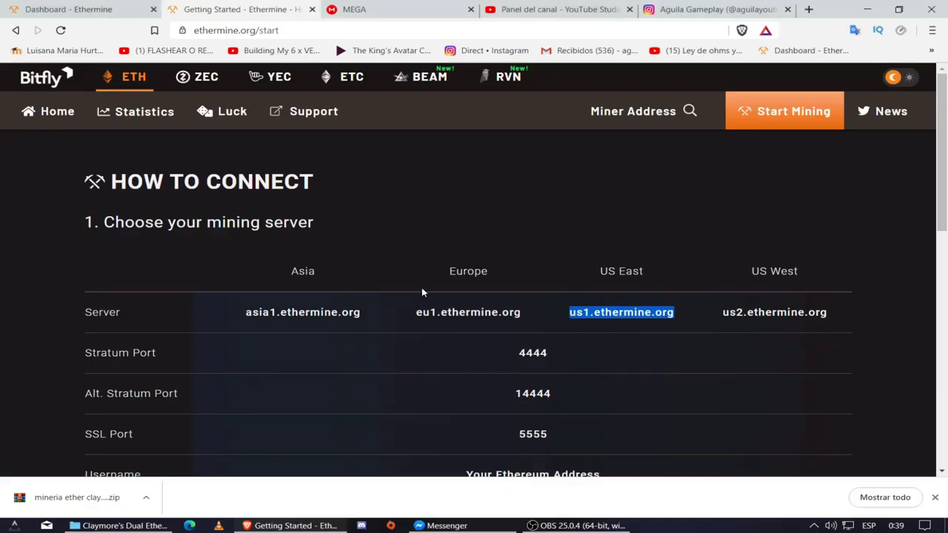
# Step: Look through the open browser pages and load google.com in place of the YouTube Studio page
pyautogui.click(370, 9)
pyautogui.click(244, 8)
pyautogui.click(89, 9)
pyautogui.click(393, 9)
pyautogui.click(512, 10)
pyautogui.click(502, 31)
pyautogui.hotkey('shift', 'Home')
pyautogui.press('BackSpace')
pyautogui.write('g')
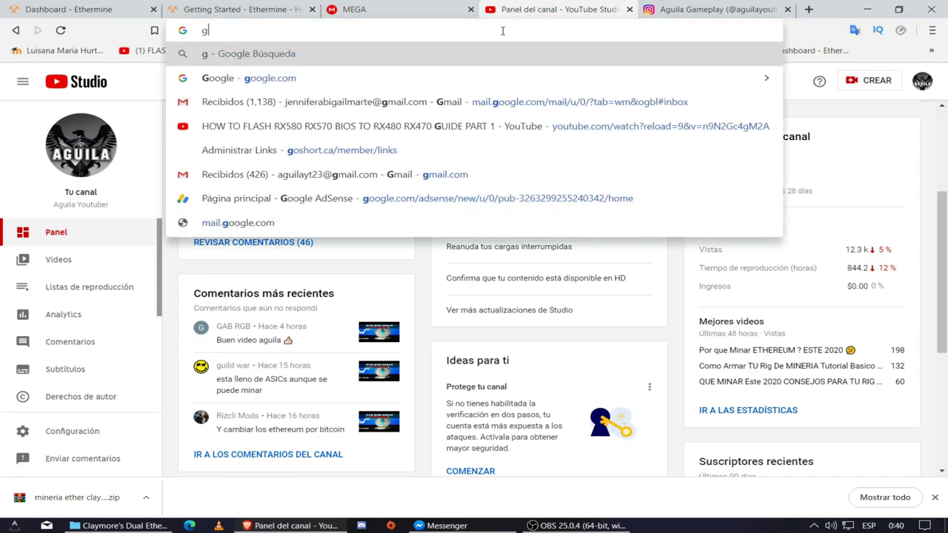
pyautogui.press('Return')
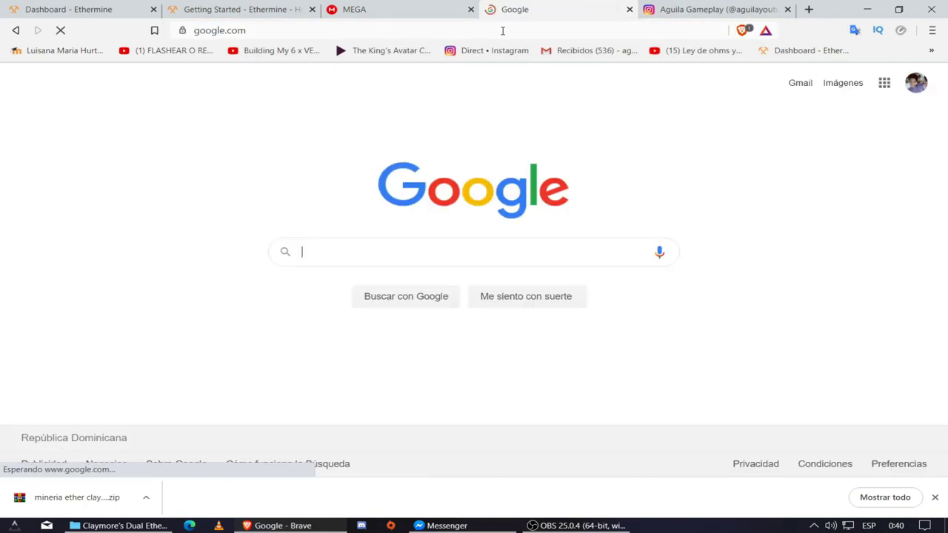
# Step: Search Google for "payeer" and open the Payeer website from the results
pyautogui.write('´')
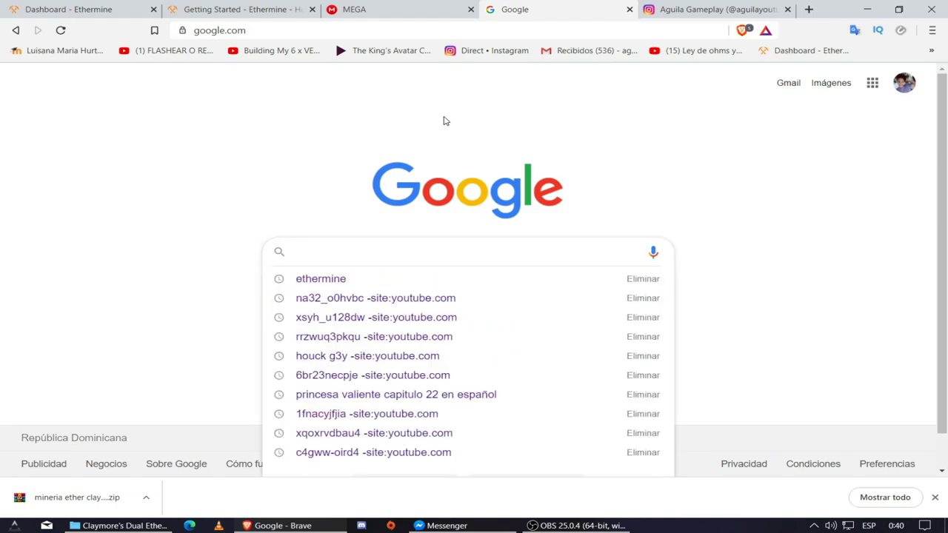
pyautogui.press('BackSpace')
pyautogui.write('pay')
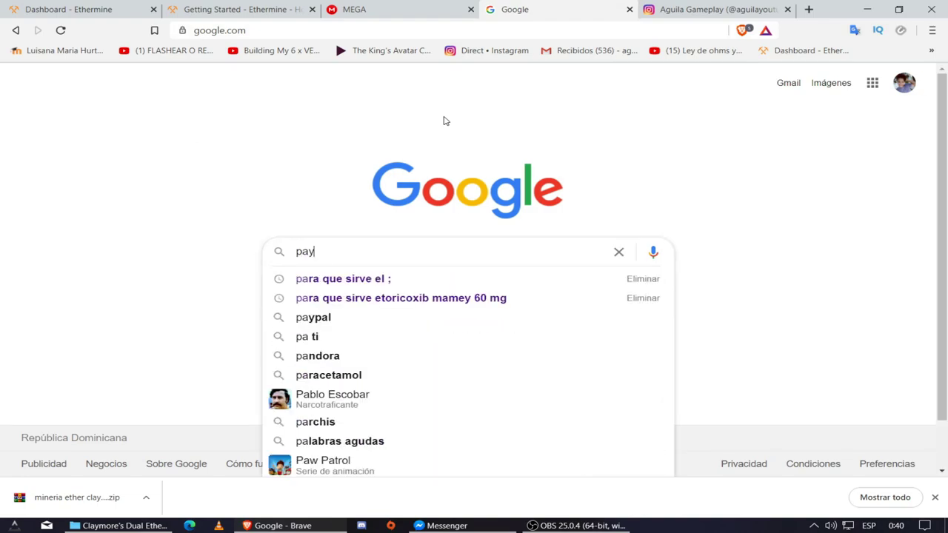
pyautogui.write('ee')
pyautogui.press('Down')
pyautogui.press('Return')
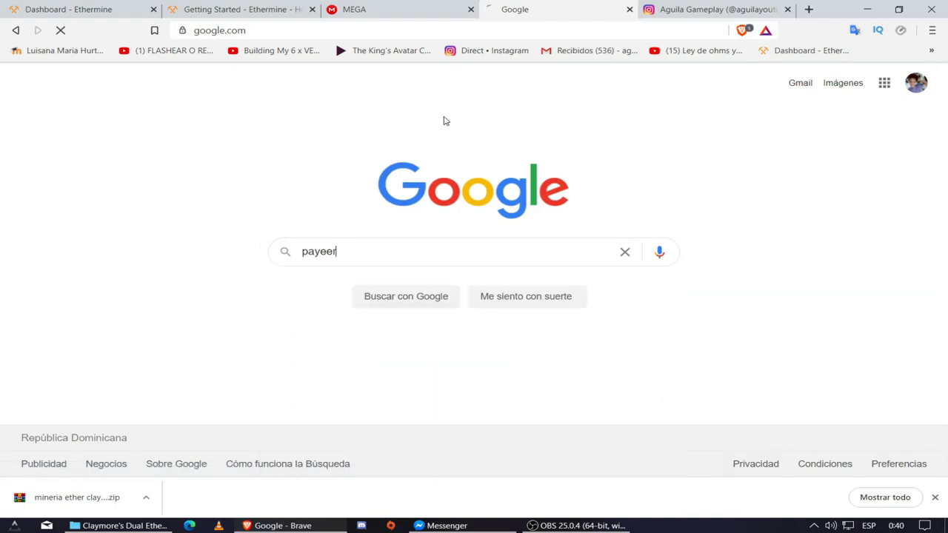
pyautogui.click(196, 289)
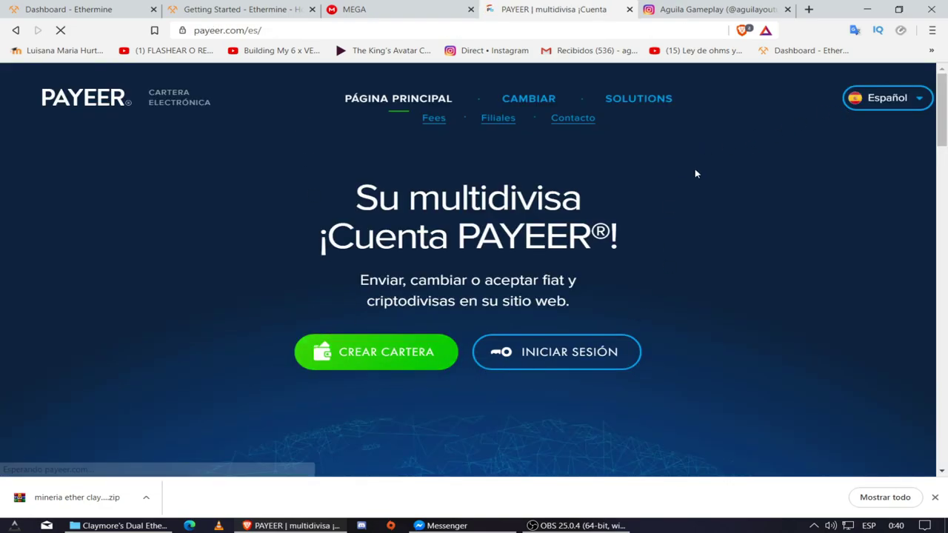
# Step: Look over Payeer's home page and its wallet registration form with e-mail and security code fields, and return to the home page
pyautogui.scroll(-3, 343, 316)
pyautogui.scroll(2, 360, 182)
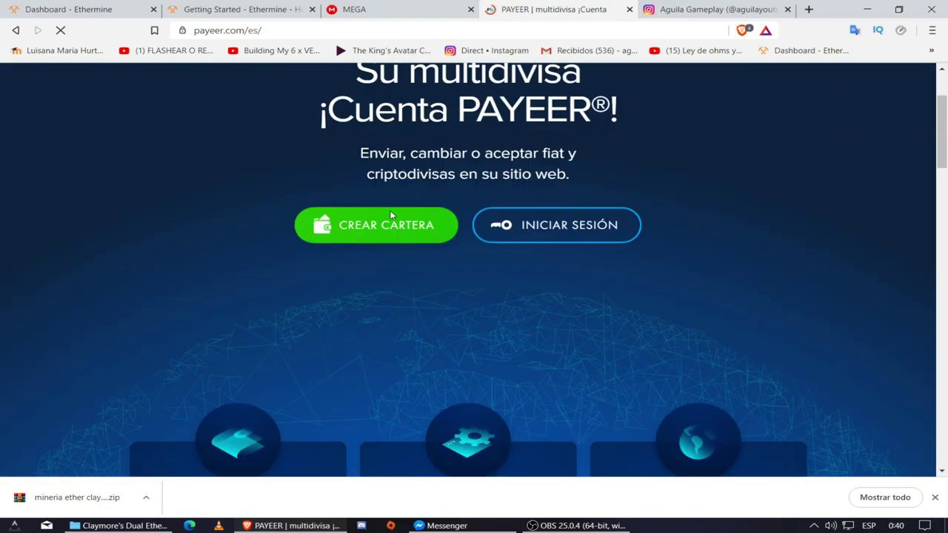
pyautogui.scroll(2, 393, 222)
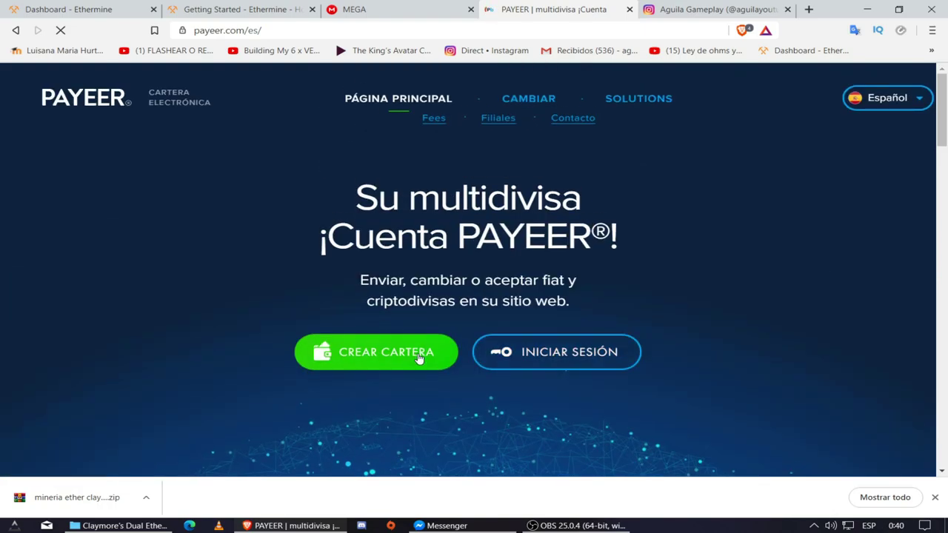
pyautogui.click(414, 355)
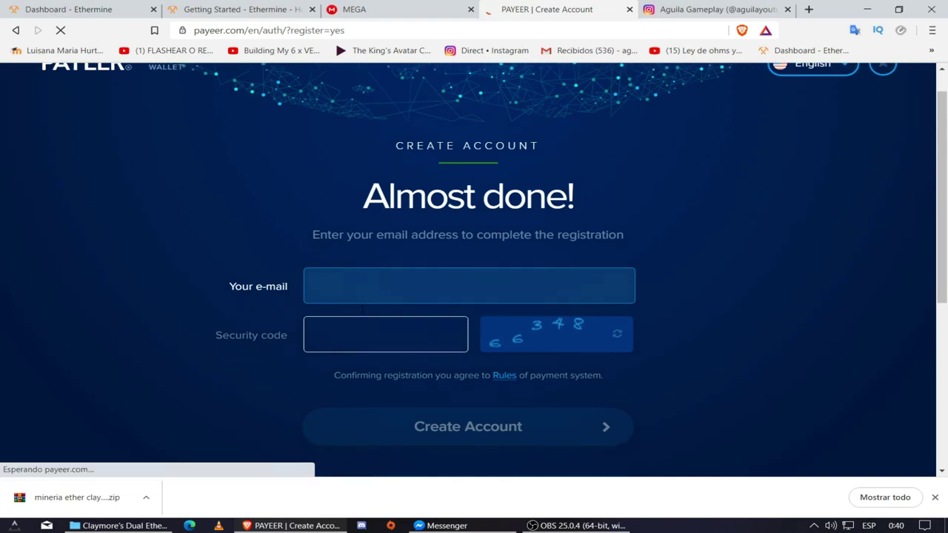
pyautogui.click(435, 236)
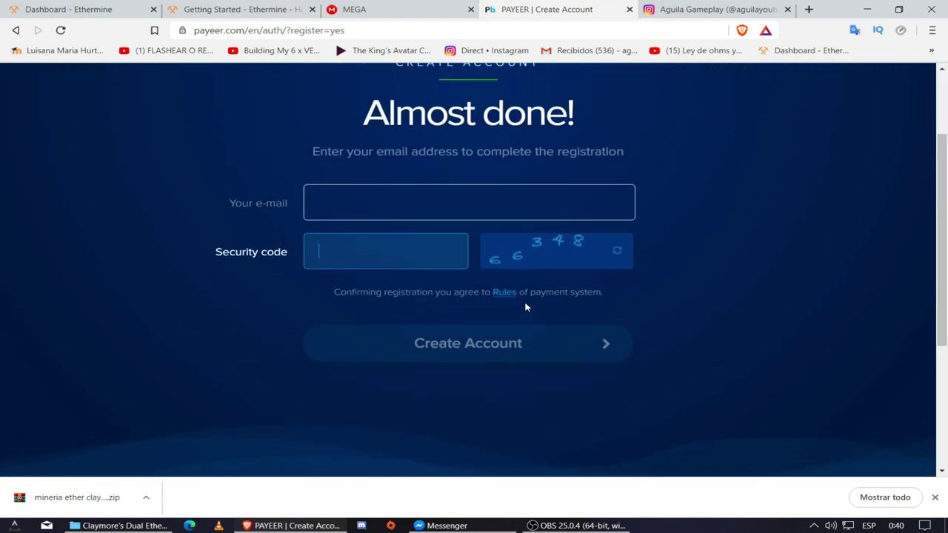
pyautogui.click(14, 30)
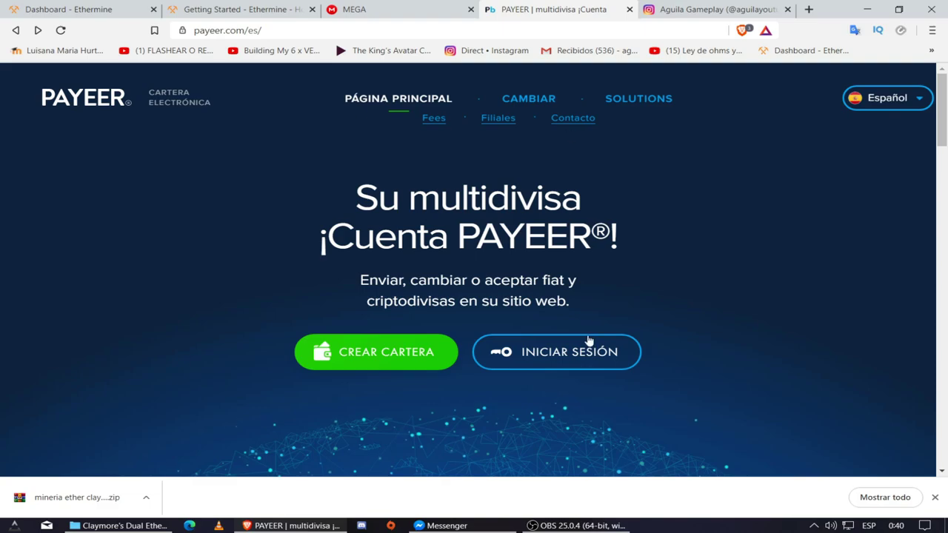
pyautogui.click(398, 9)
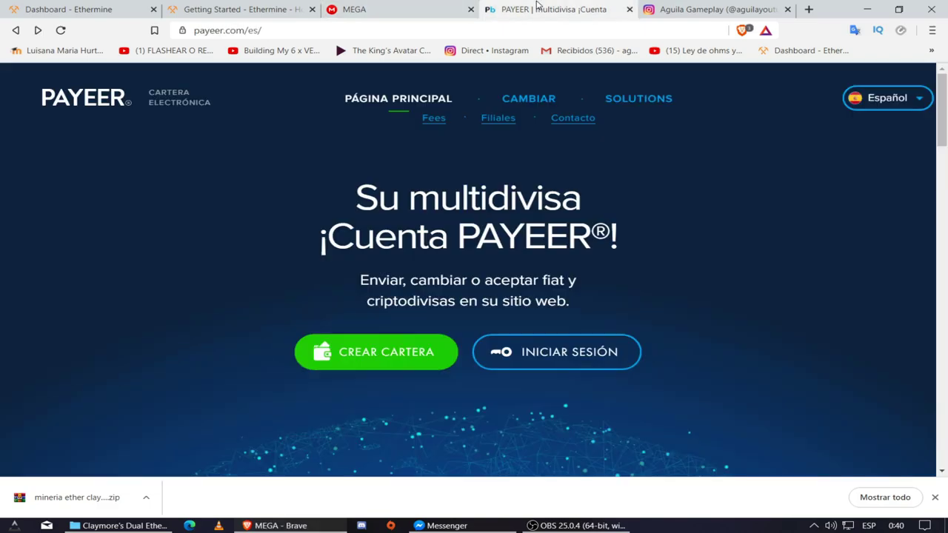
pyautogui.click(526, 8)
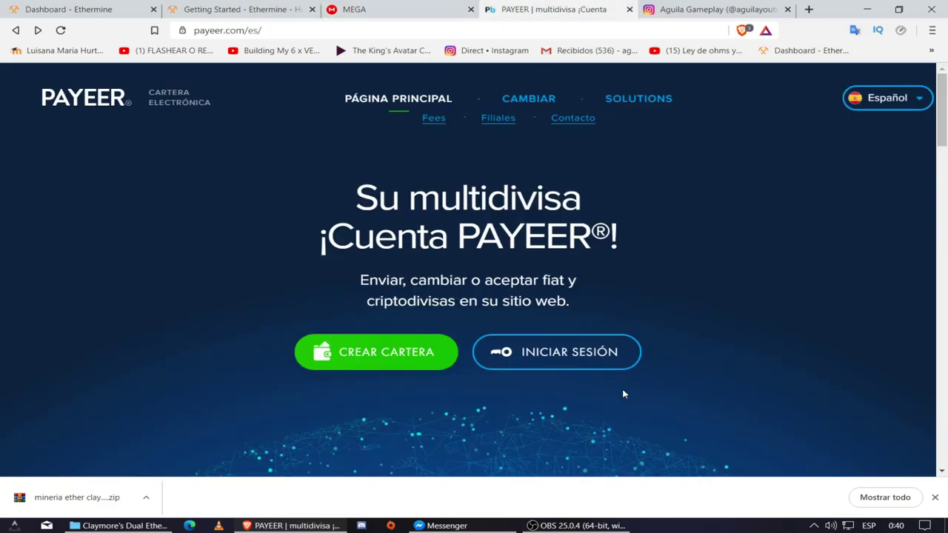
pyautogui.click(581, 525)
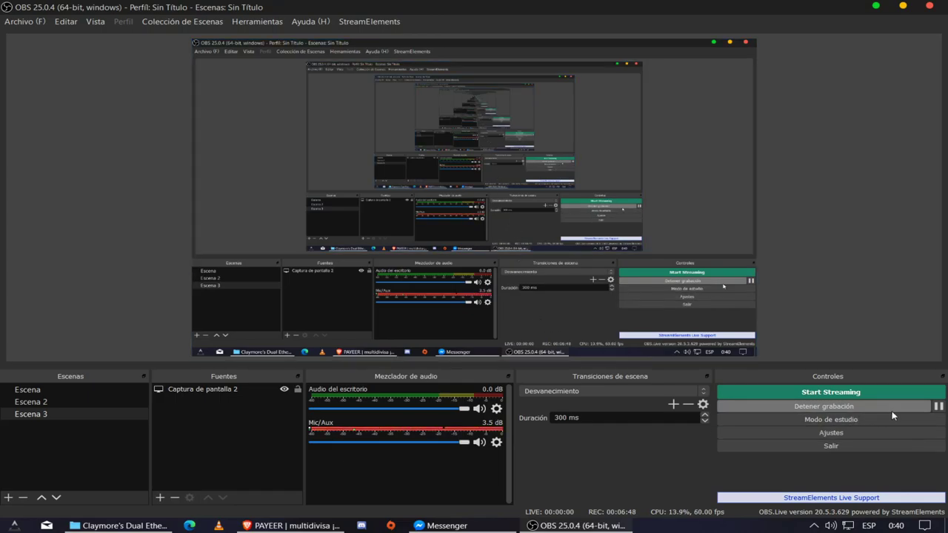
pyautogui.click(938, 407)
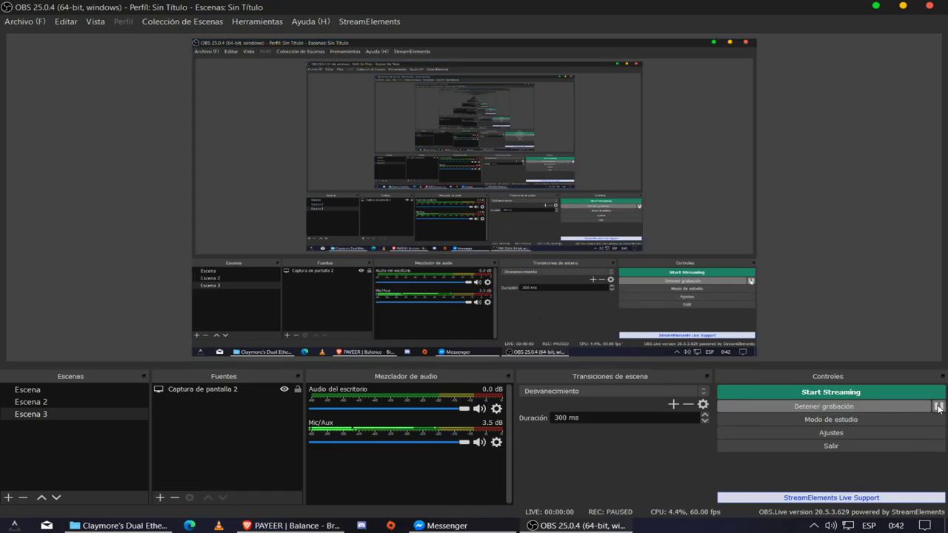
pyautogui.click(875, 6)
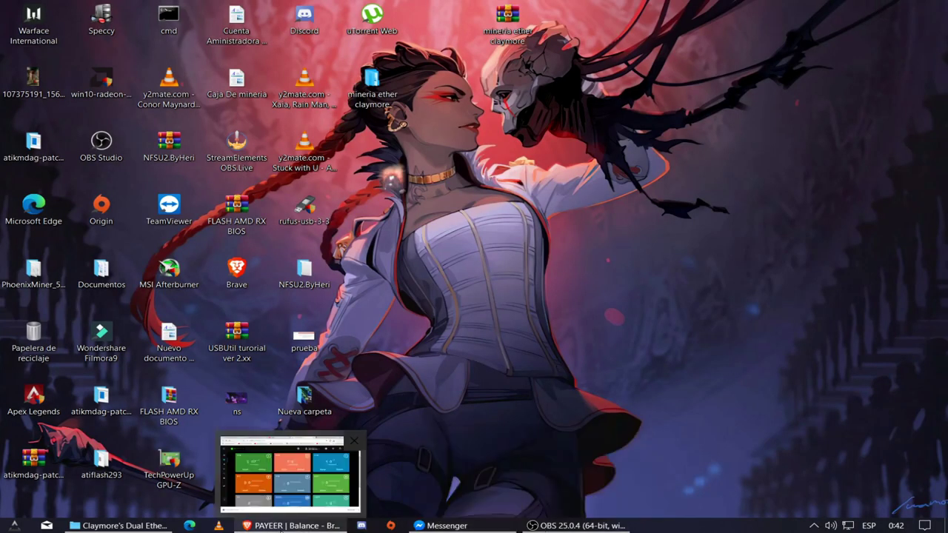
# Step: Open the ETH deposit page from the Payeer account balances and copy the account's Ethereum address
pyautogui.click(293, 526)
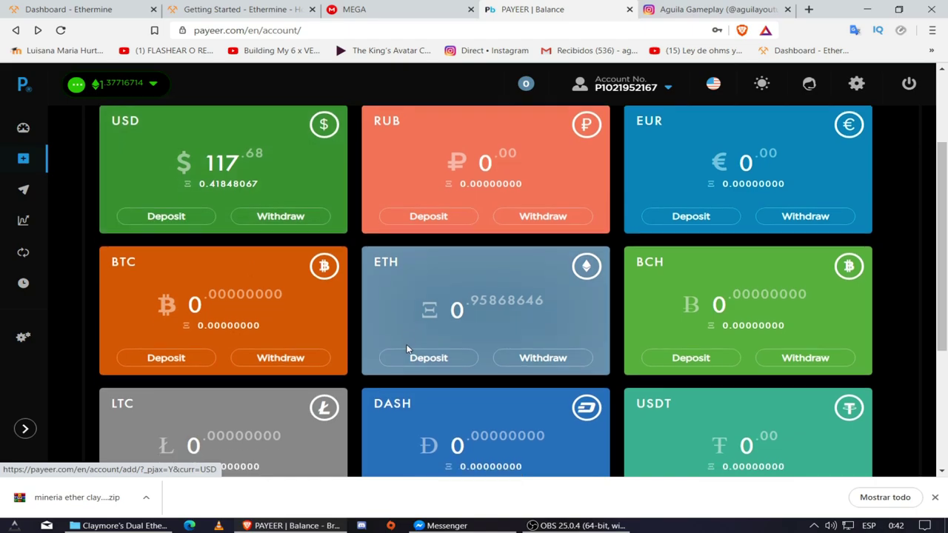
pyautogui.scroll(-3, 408, 349)
pyautogui.scroll(4, 408, 345)
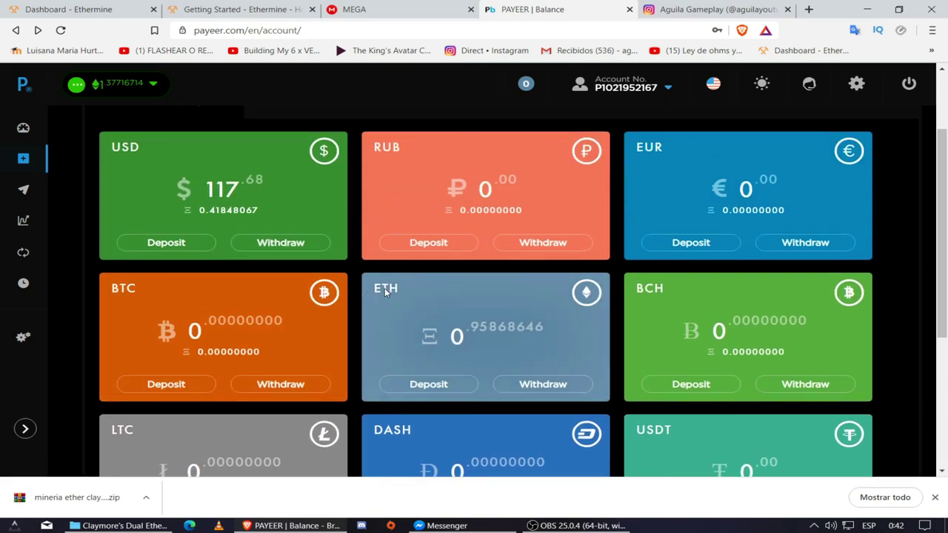
pyautogui.click(451, 387)
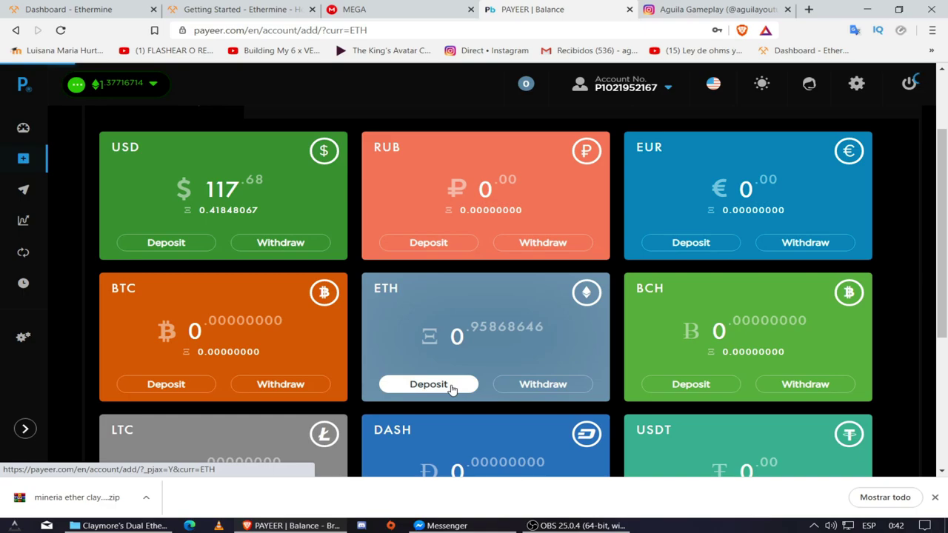
pyautogui.click(641, 279)
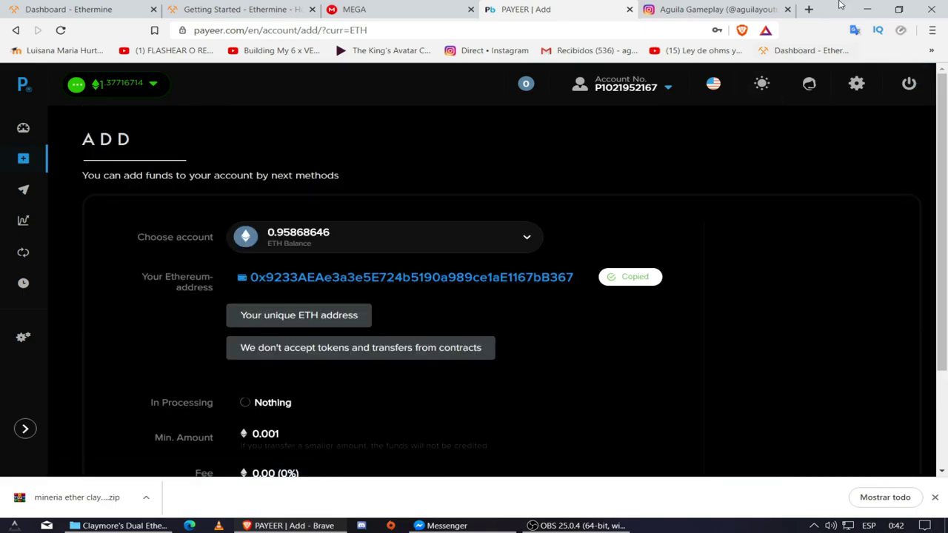
# Step: Open the start batch file for editing from the Claymore's Dual Ethereum v15.0 folder inside the desktop's mineria ether claymore folder
pyautogui.click(867, 9)
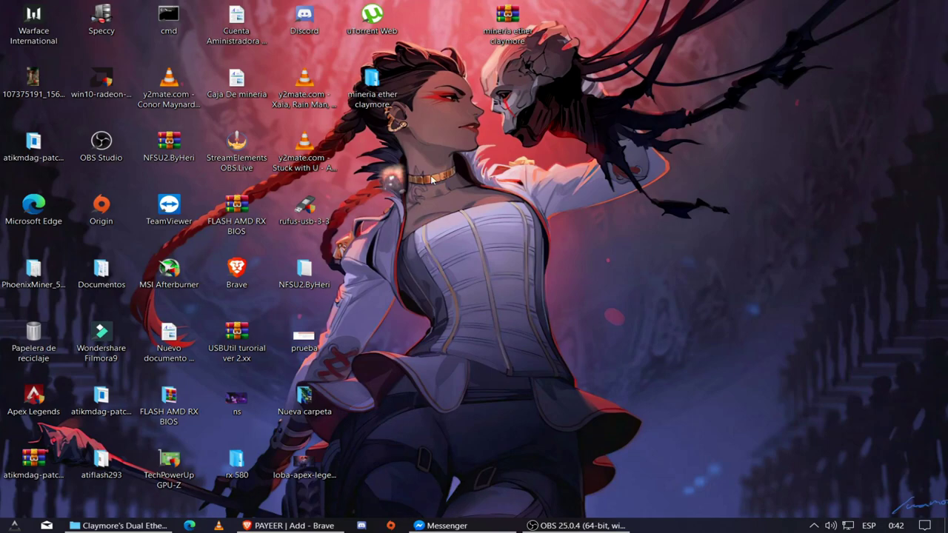
pyautogui.doubleClick(392, 104)
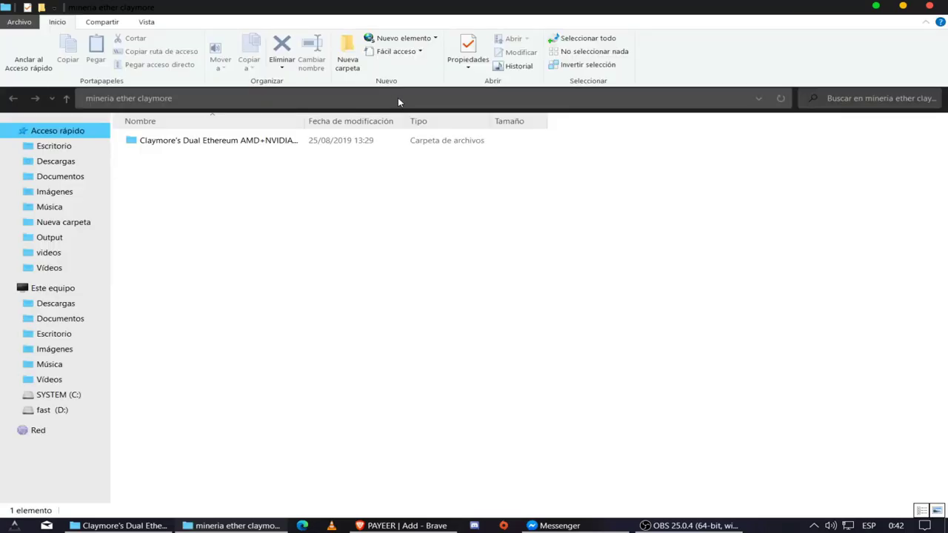
pyautogui.doubleClick(381, 146)
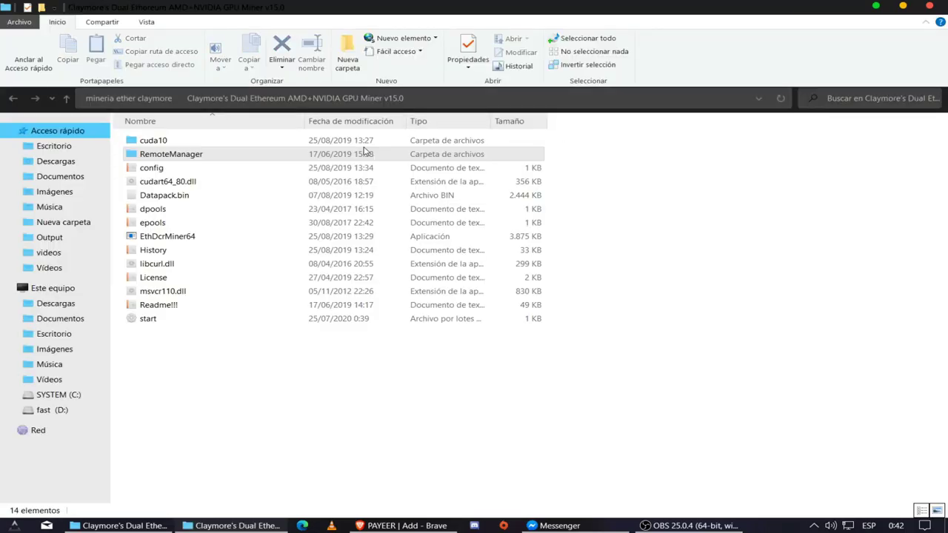
pyautogui.rightClick(149, 320)
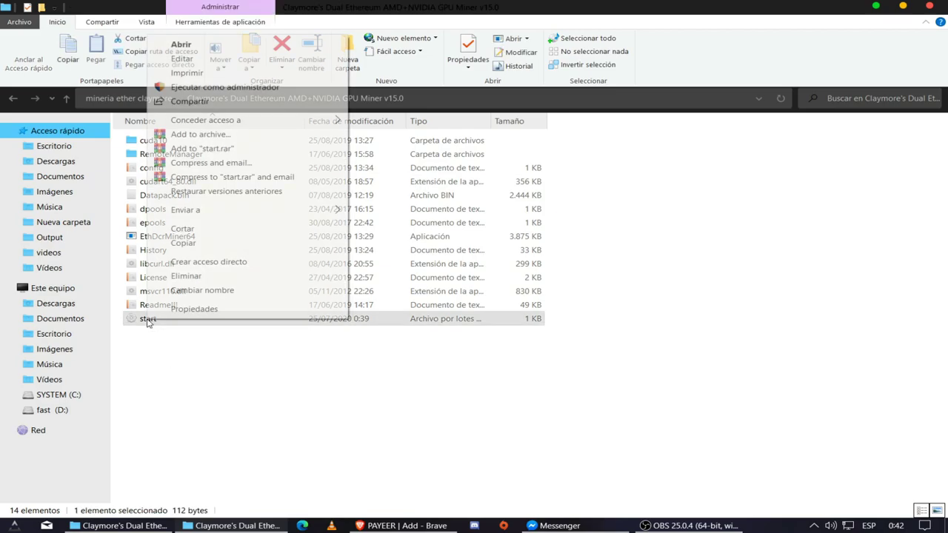
pyautogui.click(159, 339)
pyautogui.rightClick(148, 320)
pyautogui.click(165, 361)
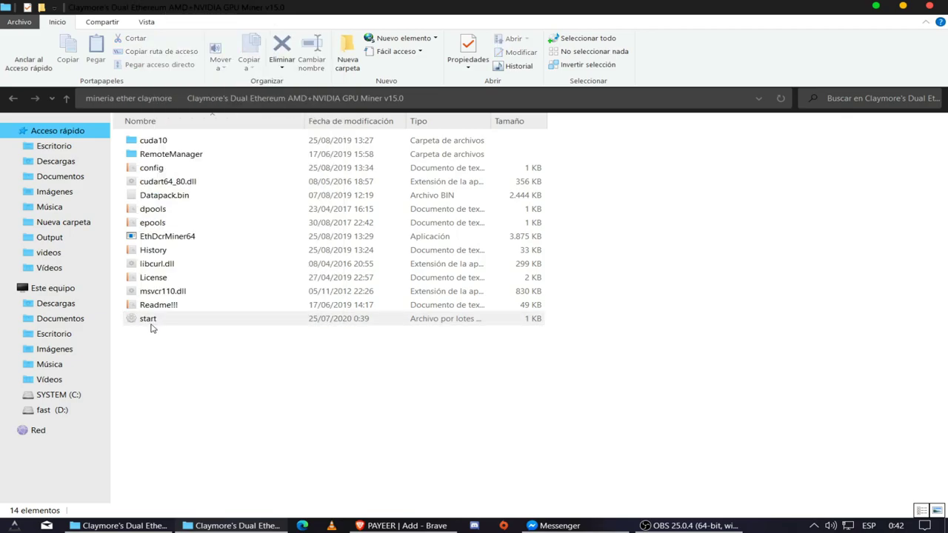
pyautogui.rightClick(150, 324)
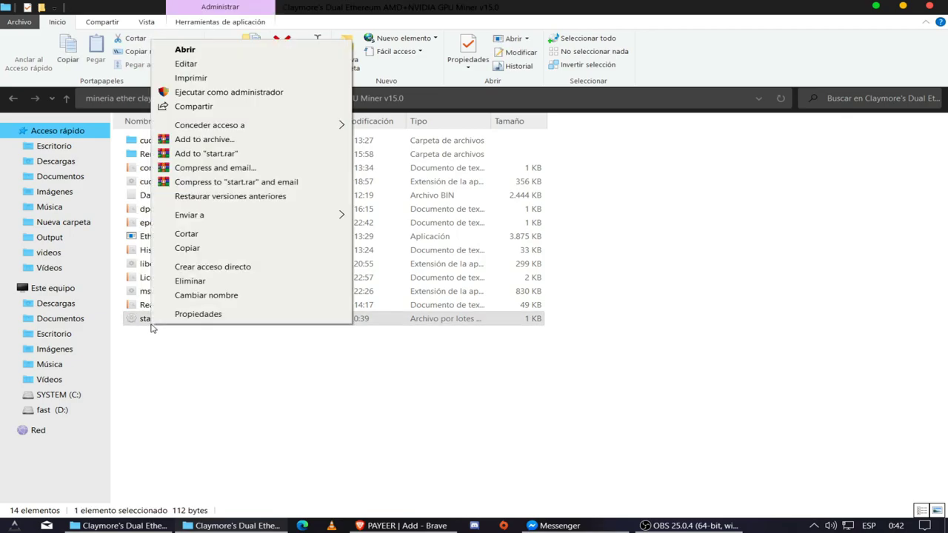
pyautogui.click(187, 67)
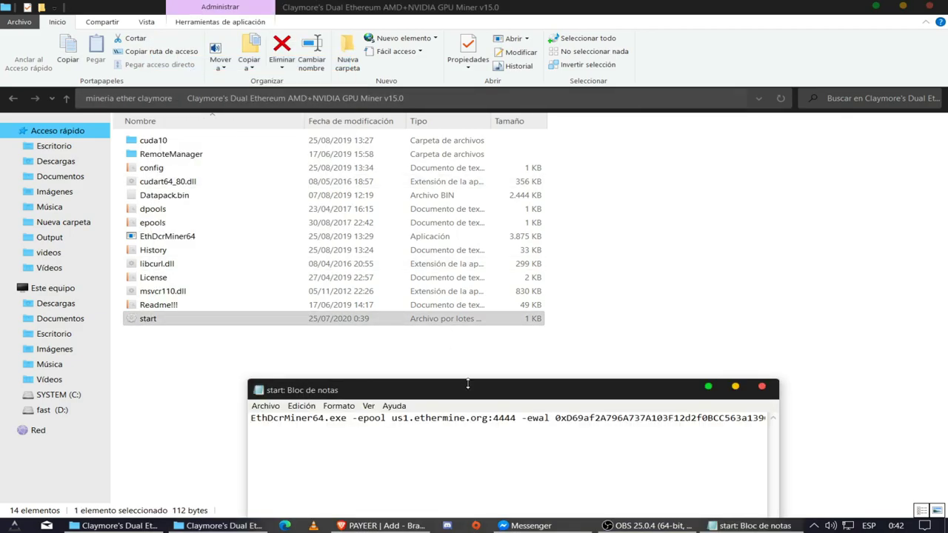
# Step: Replace the wallet address after -ewal in the start file with the Ethereum address copied from Payeer
pyautogui.click(656, 140)
pyautogui.click(398, 33)
pyautogui.click(318, 35)
pyautogui.moveTo(305, 43); pyautogui.dragTo(546, 34)
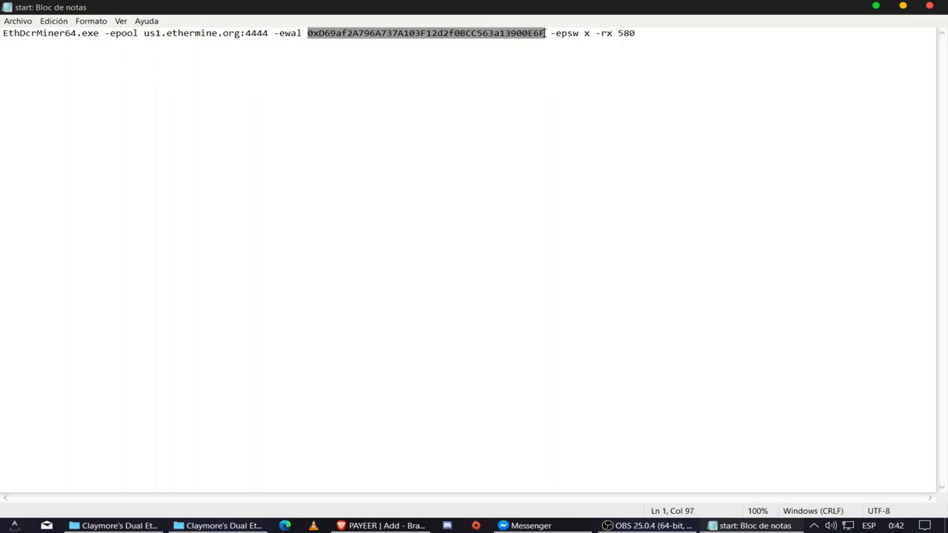
pyautogui.rightClick(484, 33)
pyautogui.click(507, 79)
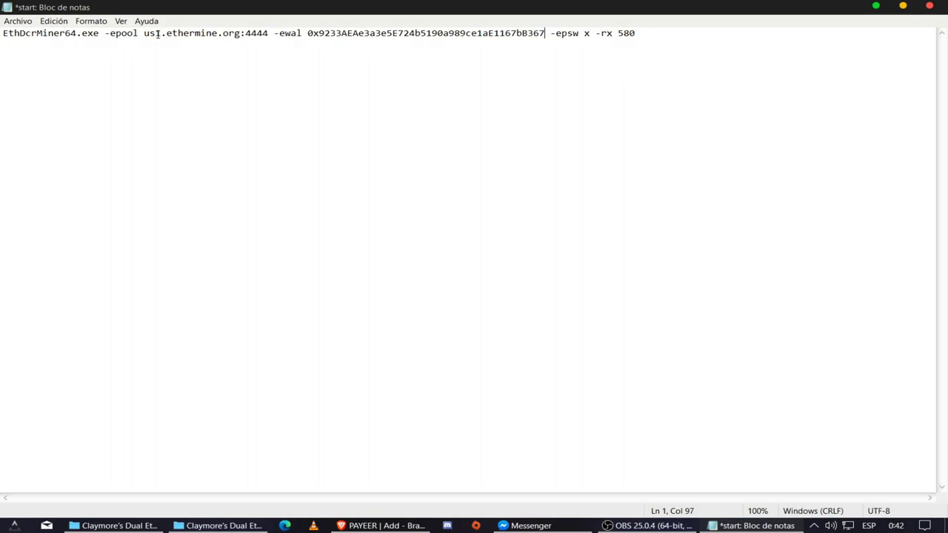
# Step: Check the pool server address in the miner command, and close the start file, saving the changes
pyautogui.moveTo(149, 32); pyautogui.dragTo(208, 32)
pyautogui.click(210, 32)
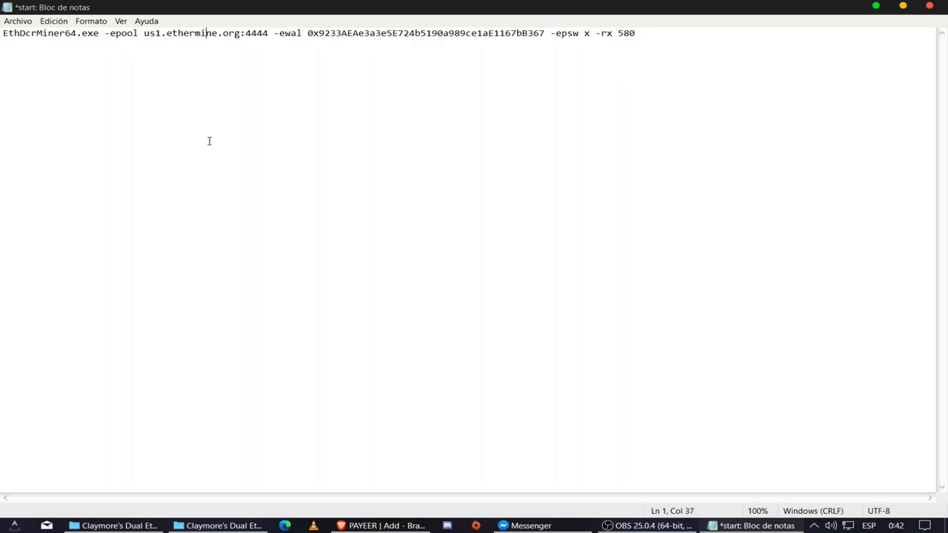
pyautogui.click(929, 6)
pyautogui.click(419, 287)
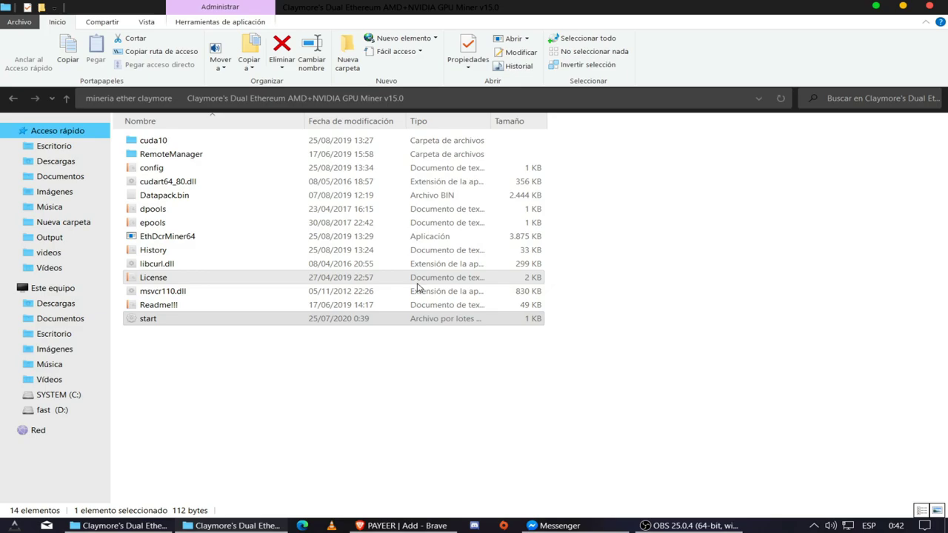
# Step: Reopen the Claymore v15.0 folder from the desktop, run the start file to test mining, and close the miner window
pyautogui.click(875, 6)
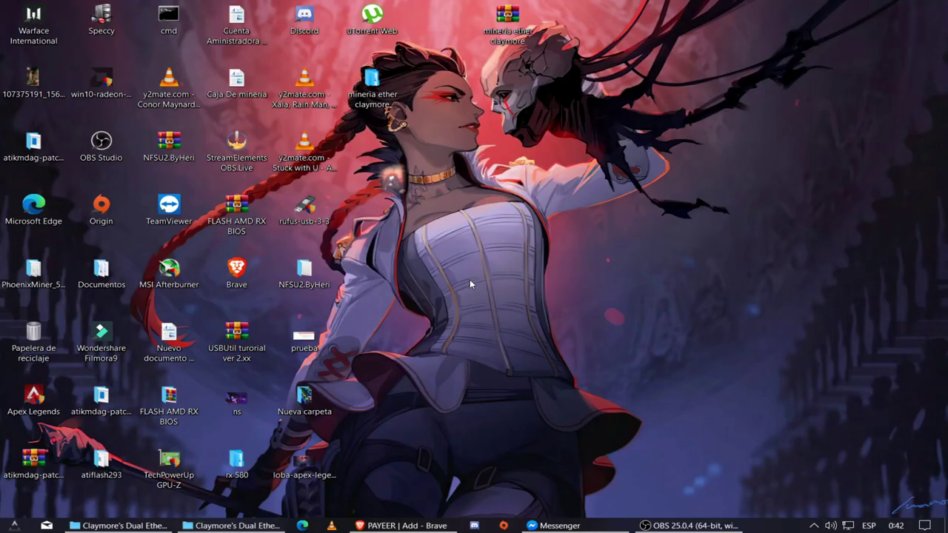
pyautogui.doubleClick(372, 83)
pyautogui.doubleClick(180, 140)
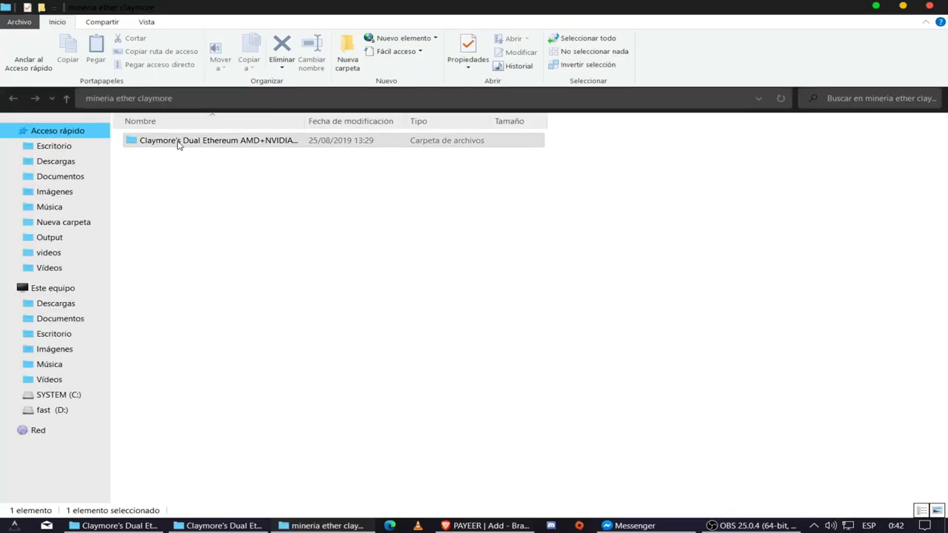
pyautogui.click(155, 320)
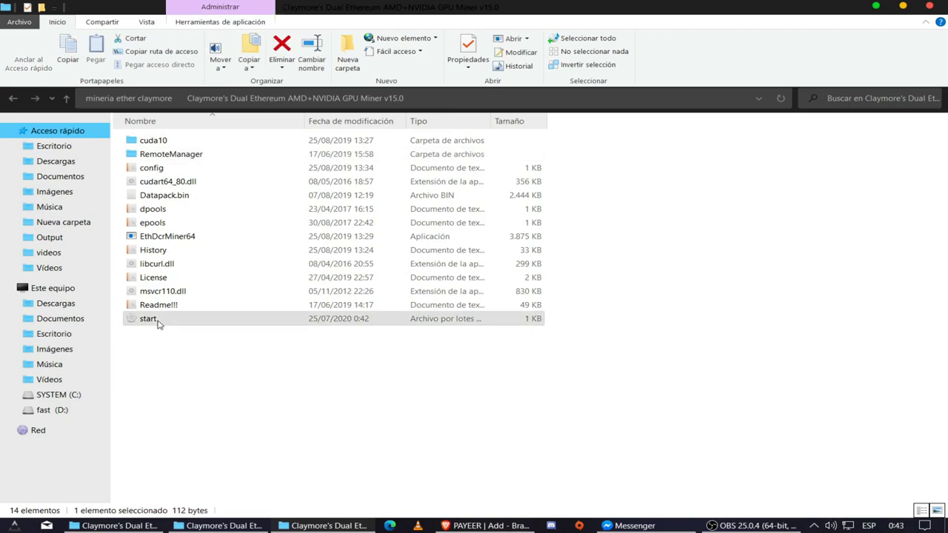
pyautogui.doubleClick(158, 323)
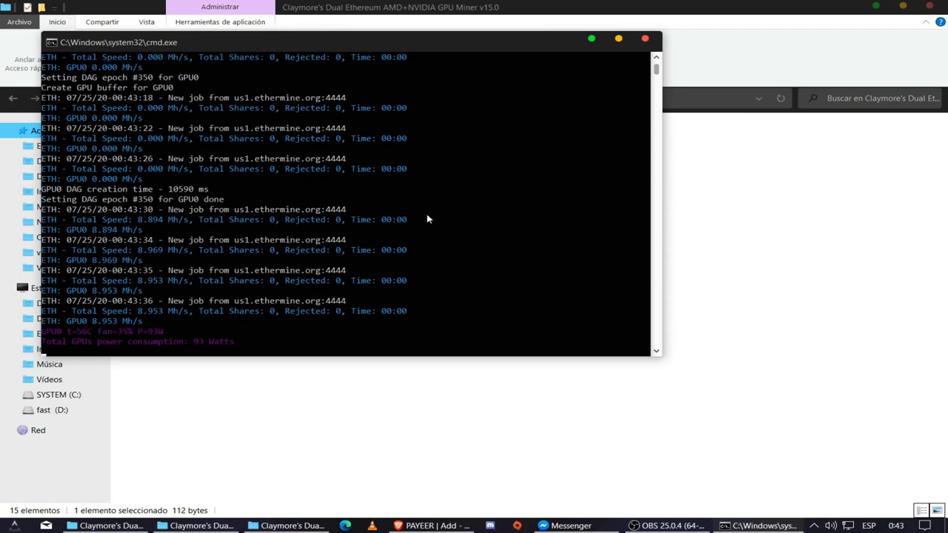
pyautogui.click(647, 39)
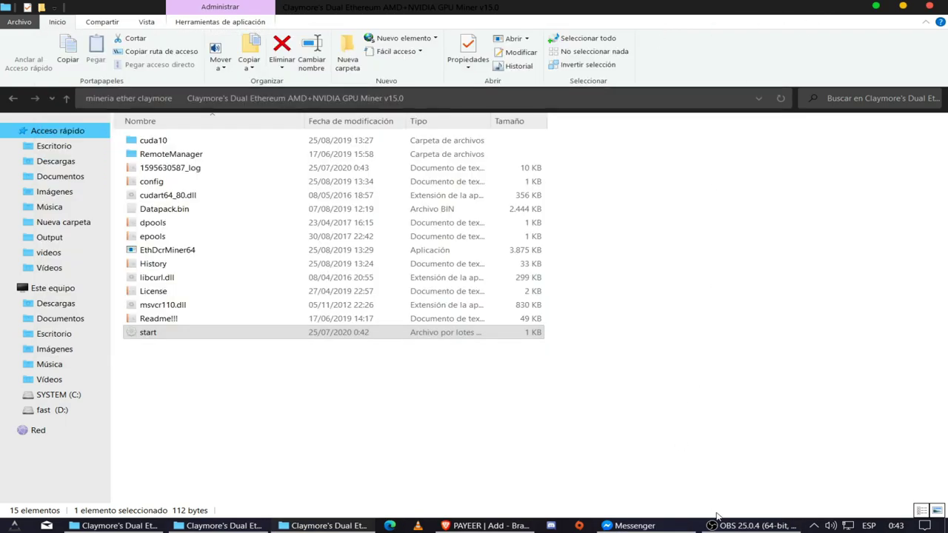
# Step: Minimize the miner folder window and refresh the desktop
pyautogui.click(903, 6)
pyautogui.click(851, 7)
pyautogui.rightClick(621, 137)
pyautogui.click(683, 193)
pyautogui.rightClick(590, 187)
pyautogui.click(607, 250)
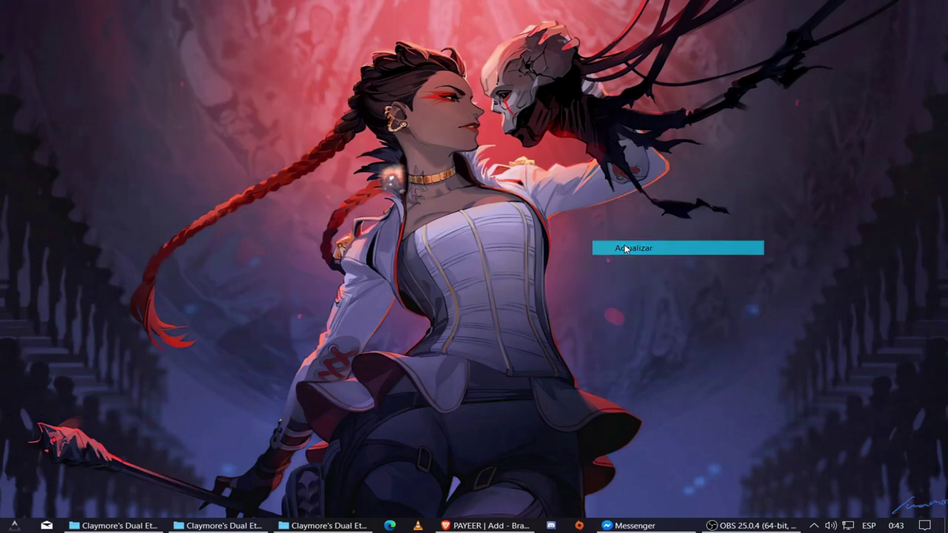
# Step: Open AMD Radeon Software, view its graphics settings, and close it
pyautogui.rightClick(590, 248)
pyautogui.click(598, 250)
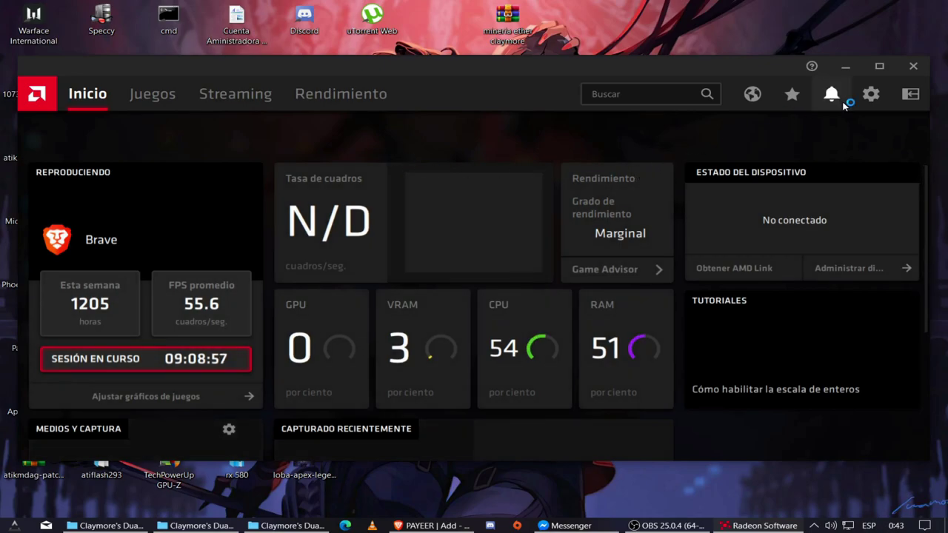
pyautogui.click(861, 101)
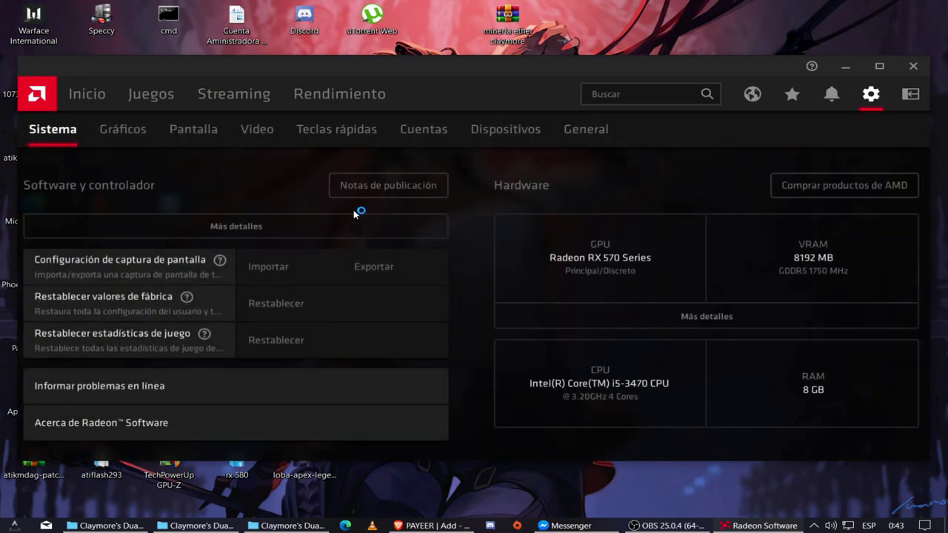
pyautogui.click(116, 135)
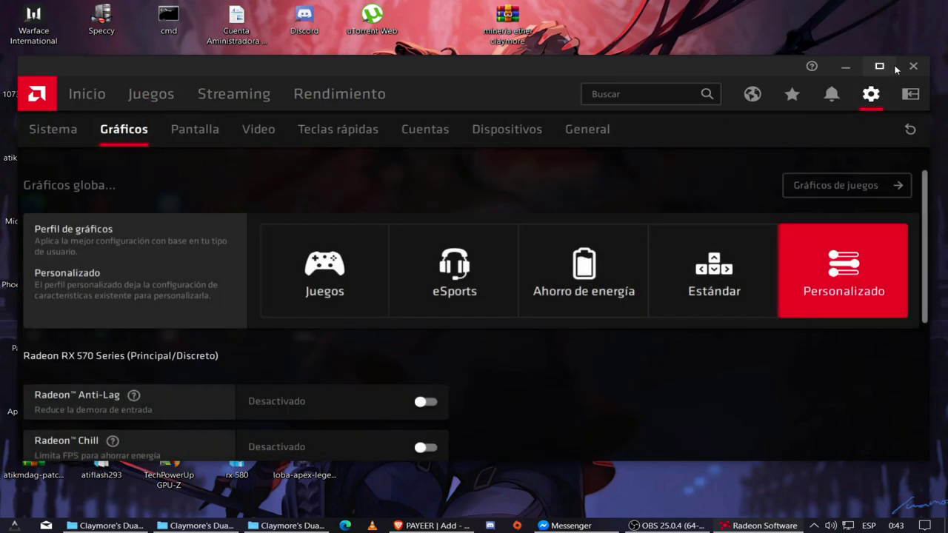
pyautogui.click(879, 66)
pyautogui.click(930, 10)
# Step: Reopen Radeon Software, examine the GPU workload choices in the advanced graphics options, and close it without selecting one
pyautogui.rightClick(506, 196)
pyautogui.click(531, 203)
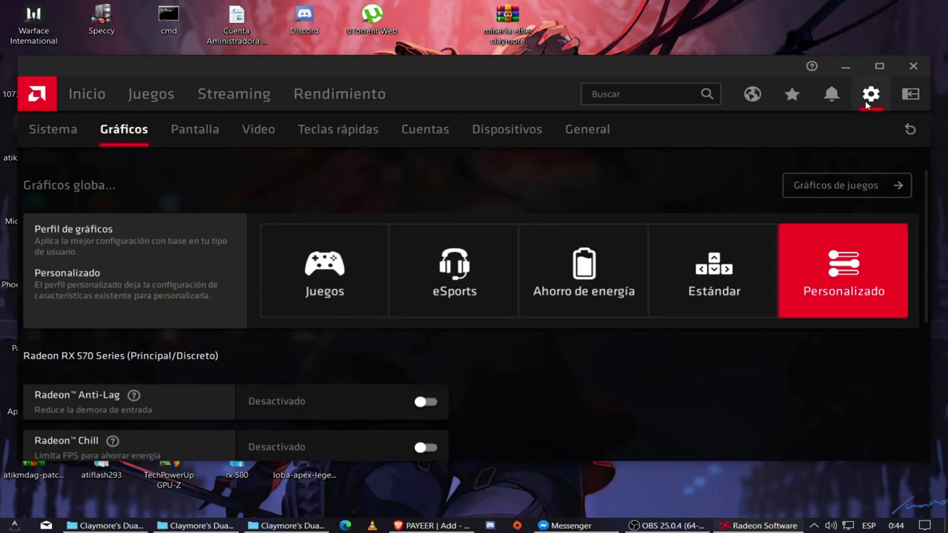
pyautogui.click(868, 97)
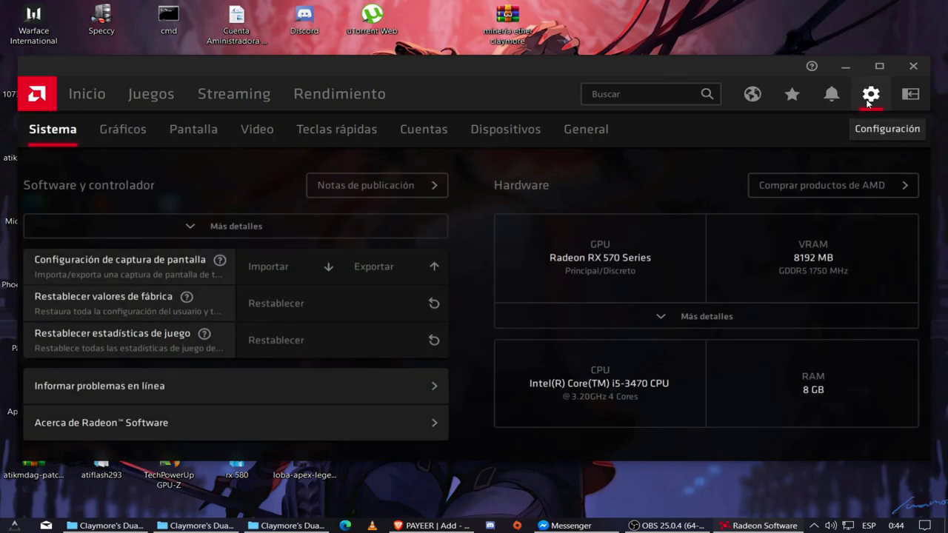
pyautogui.click(109, 133)
pyautogui.scroll(-1, 220, 214)
pyautogui.scroll(-3, 220, 222)
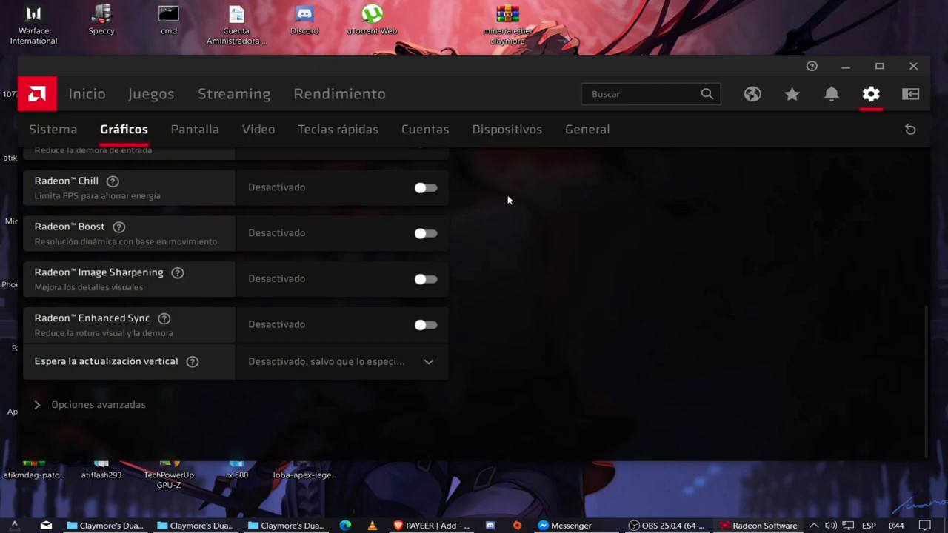
pyautogui.click(116, 406)
pyautogui.scroll(-5, 282, 316)
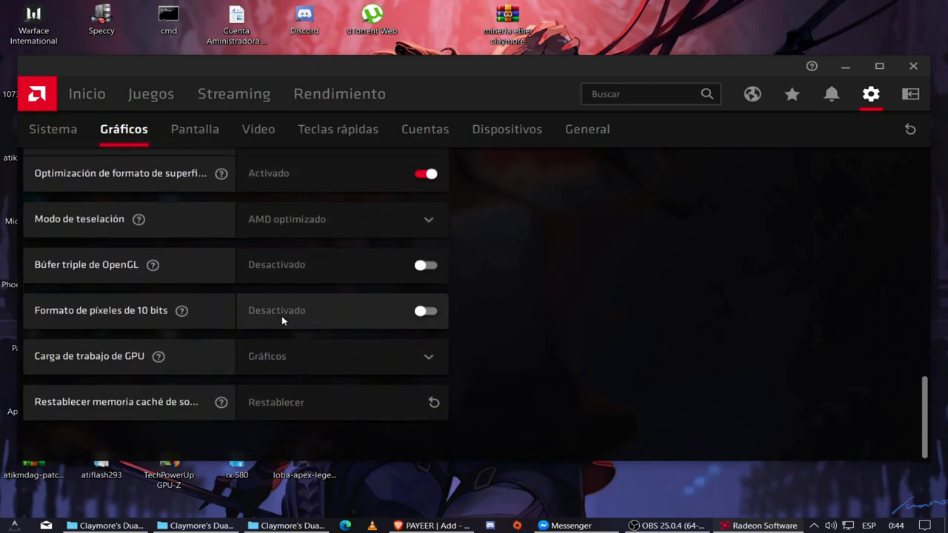
pyautogui.click(339, 373)
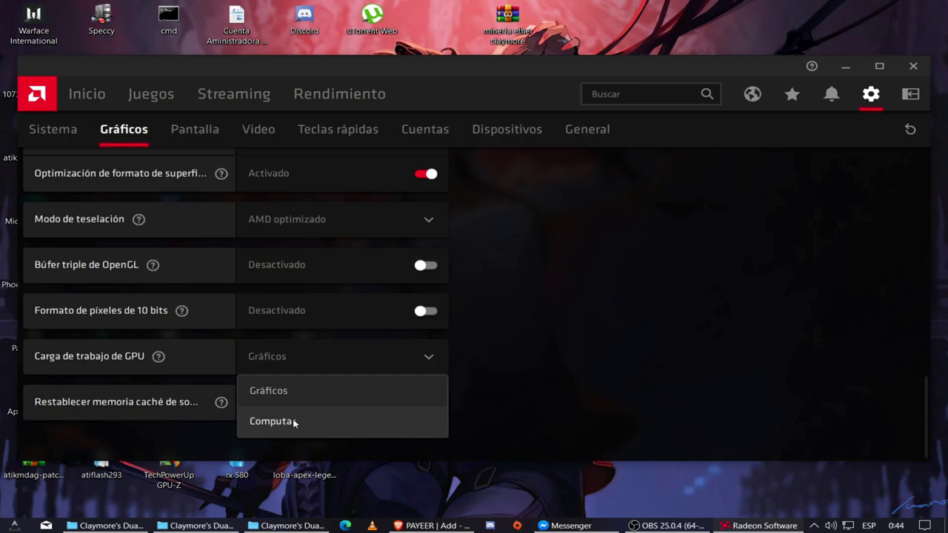
pyautogui.click(913, 66)
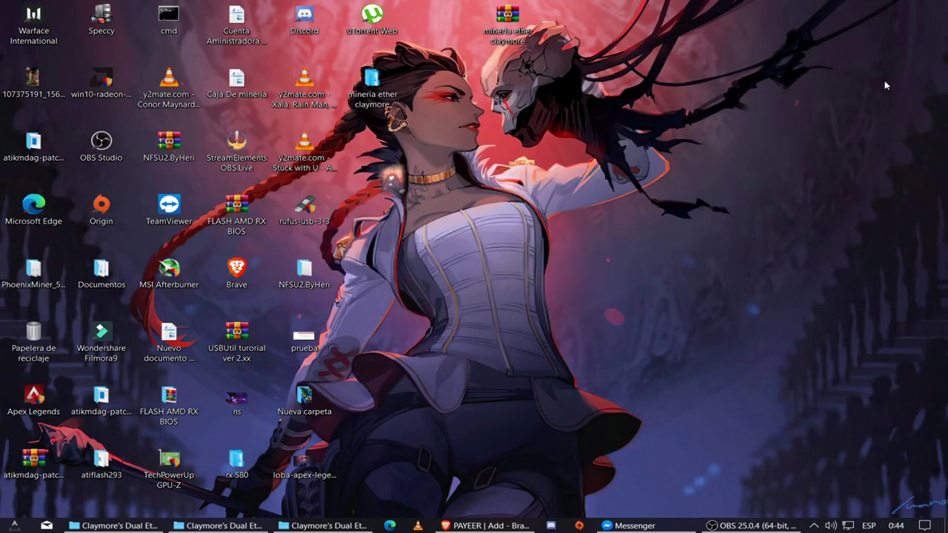
pyautogui.rightClick(625, 197)
pyautogui.click(673, 254)
pyautogui.rightClick(624, 206)
pyautogui.click(646, 263)
# Step: Review once more in Radeon Software the path from the Sistema settings to the GPU workload choices under Gráficos, and close it
pyautogui.rightClick(605, 168)
pyautogui.click(635, 179)
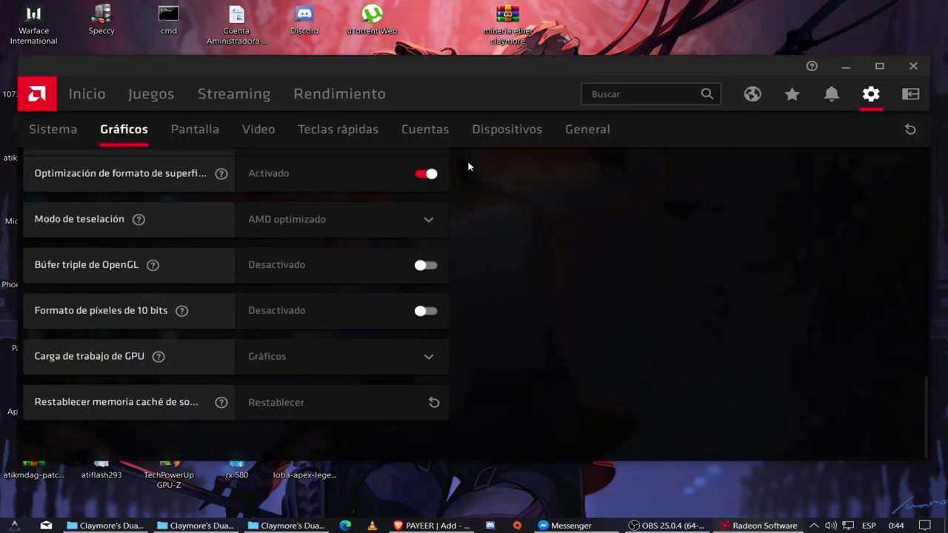
pyautogui.scroll(5, 173, 383)
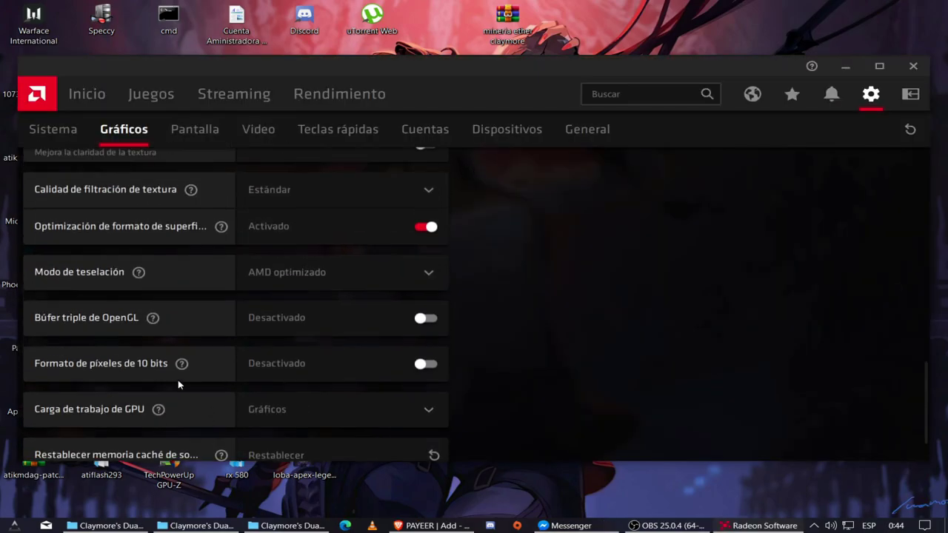
pyautogui.scroll(2, 217, 149)
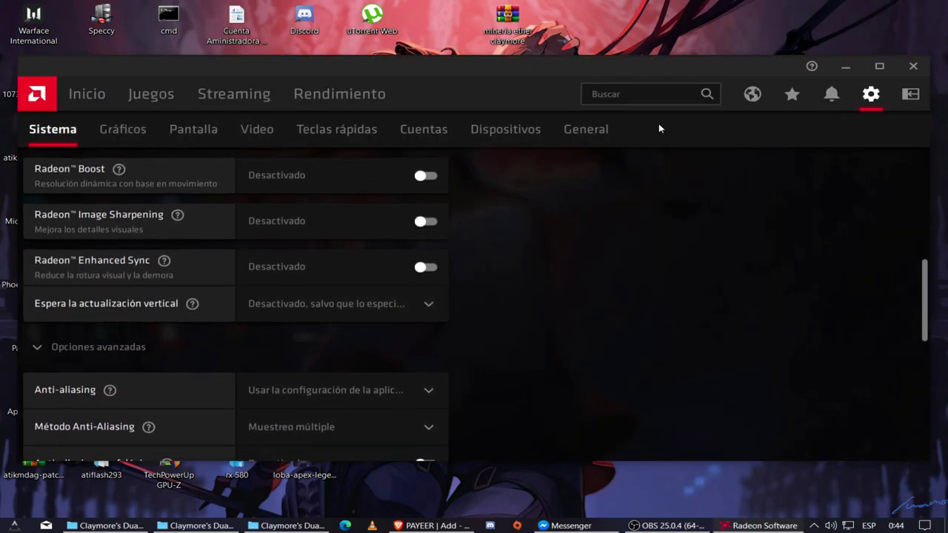
pyautogui.click(52, 128)
pyautogui.click(129, 128)
pyautogui.scroll(-5, 227, 302)
pyautogui.click(129, 404)
pyautogui.scroll(-8, 321, 349)
pyautogui.click(366, 354)
pyautogui.click(713, 184)
pyautogui.scroll(15, 713, 184)
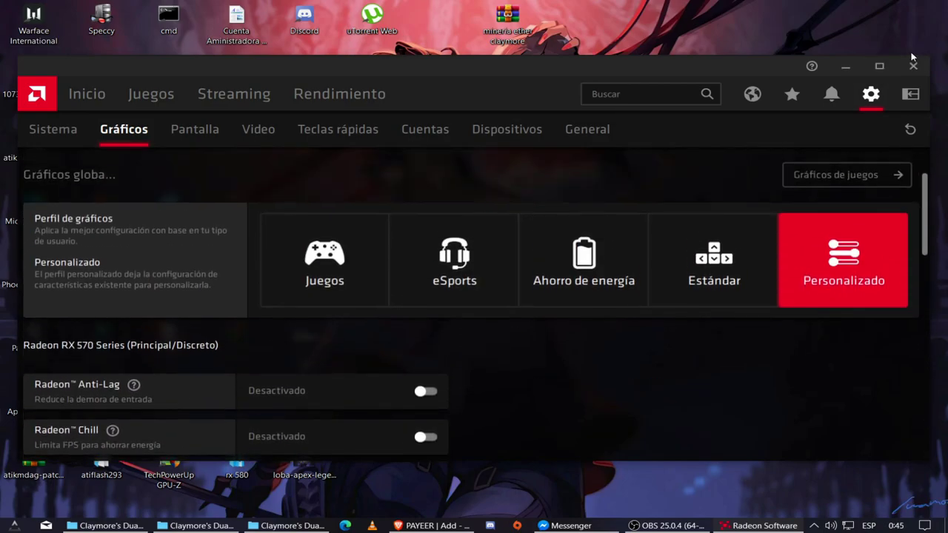
pyautogui.click(913, 66)
# Step: Run the start file from the Claymore v15.0 folder inside mineria ether claymore, and close the miner and folder windows
pyautogui.doubleClick(372, 82)
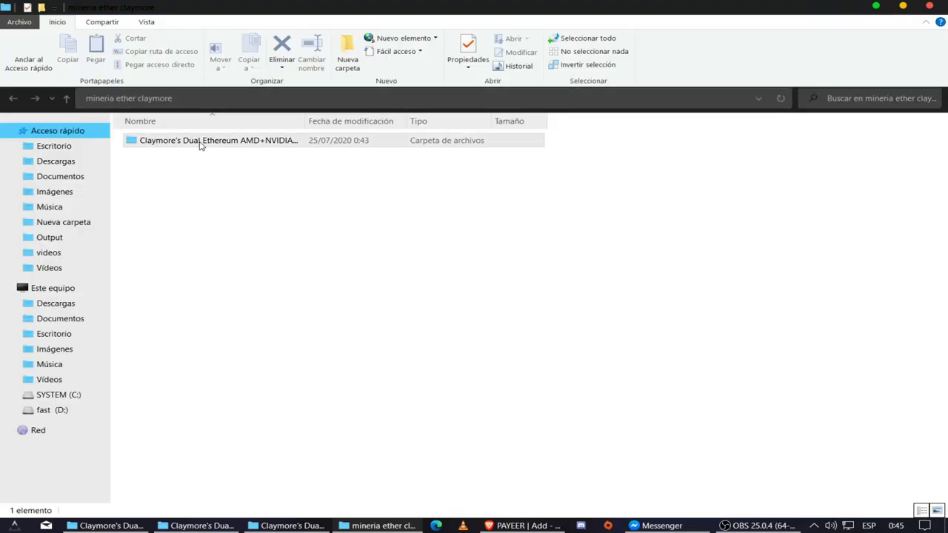
pyautogui.click(204, 140)
pyautogui.doubleClick(204, 140)
pyautogui.click(148, 333)
pyautogui.rightClick(145, 332)
pyautogui.click(190, 55)
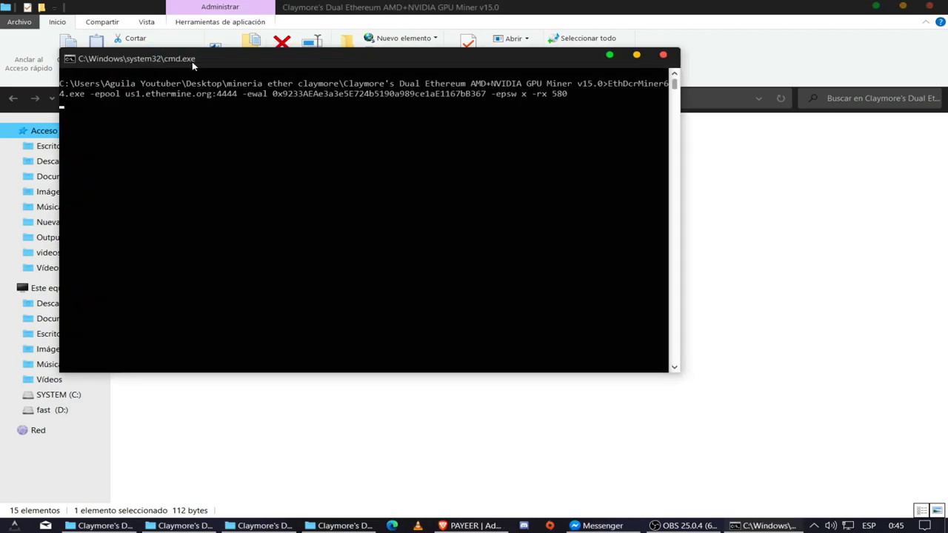
pyautogui.click(663, 56)
pyautogui.click(930, 6)
pyautogui.rightClick(653, 87)
pyautogui.click(711, 145)
pyautogui.rightClick(545, 167)
pyautogui.click(602, 225)
pyautogui.rightClick(505, 178)
pyautogui.click(563, 237)
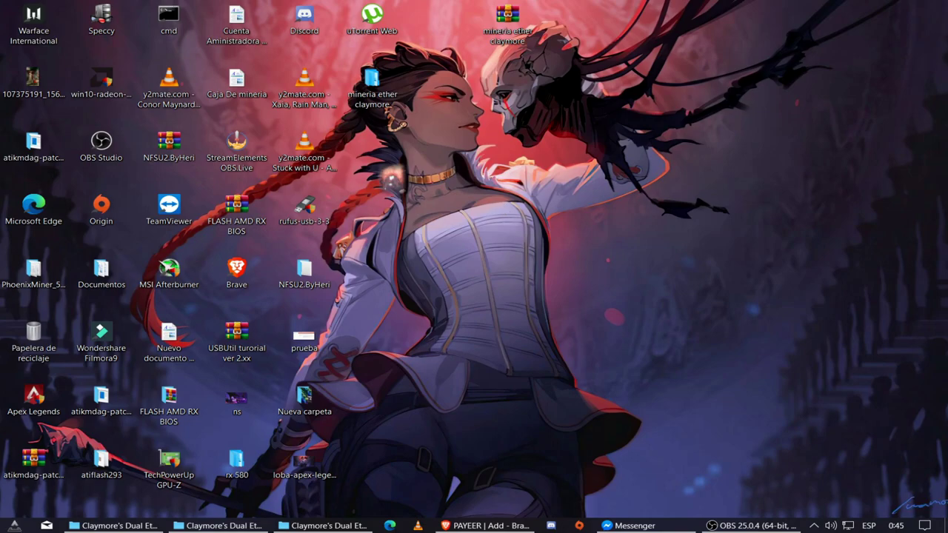
pyautogui.rightClick(571, 263)
pyautogui.click(622, 328)
pyautogui.rightClick(607, 277)
pyautogui.click(629, 333)
# Step: Reopen the Claymore v15.0 folder inside mineria ether claymore and rename the start file to mineria
pyautogui.doubleClick(379, 96)
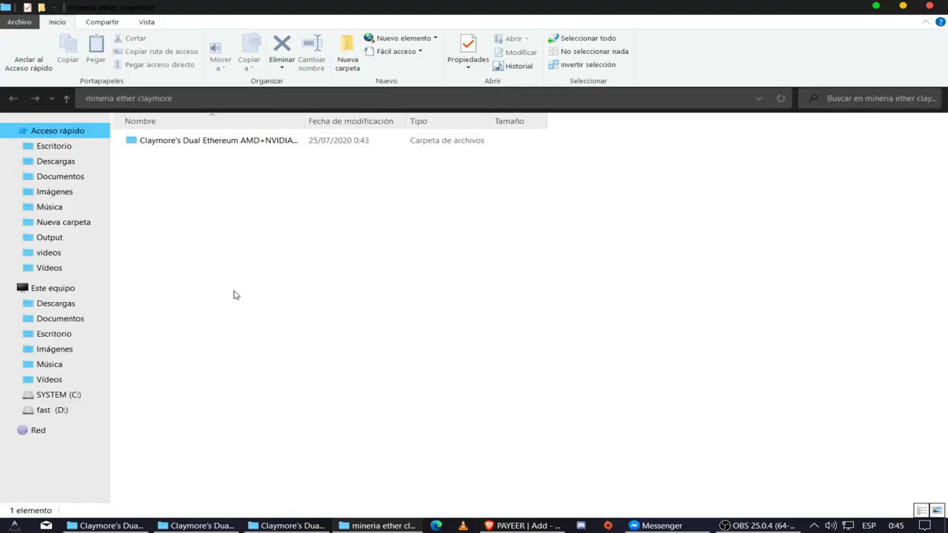
pyautogui.doubleClick(205, 142)
pyautogui.rightClick(146, 335)
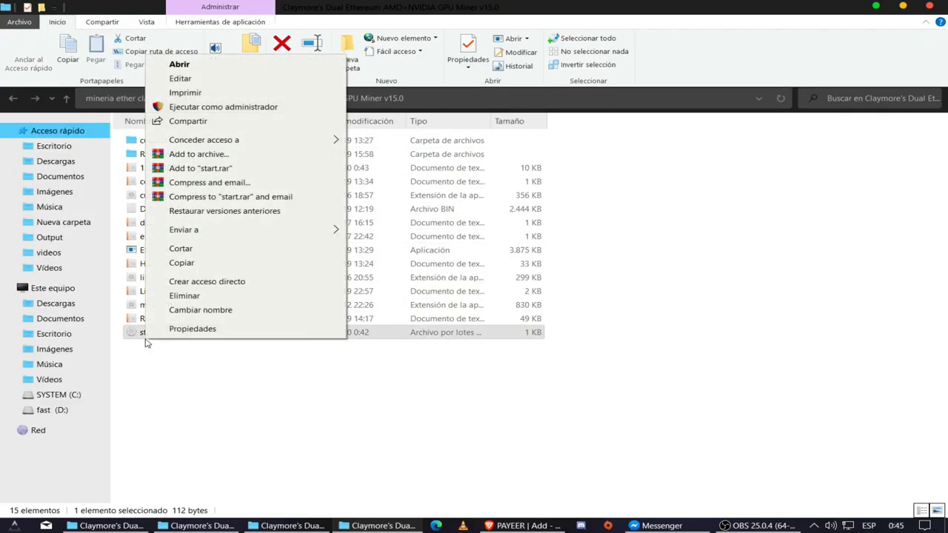
pyautogui.click(214, 309)
pyautogui.click(158, 356)
pyautogui.click(148, 332)
pyautogui.rightClick(148, 330)
pyautogui.write('mineria')
pyautogui.press('Return')
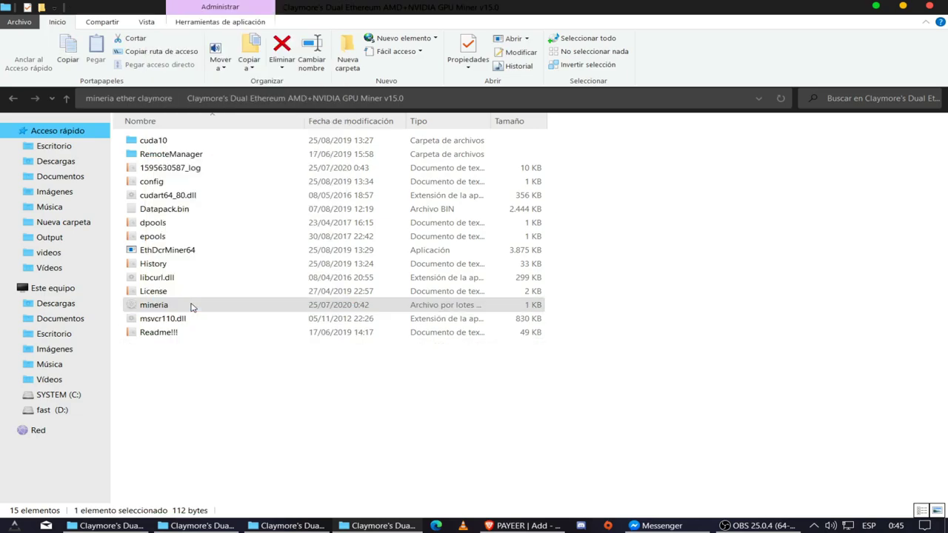
pyautogui.click(169, 454)
# Step: Send the mineria file to the desktop as a shortcut, and refresh the desktop
pyautogui.rightClick(145, 305)
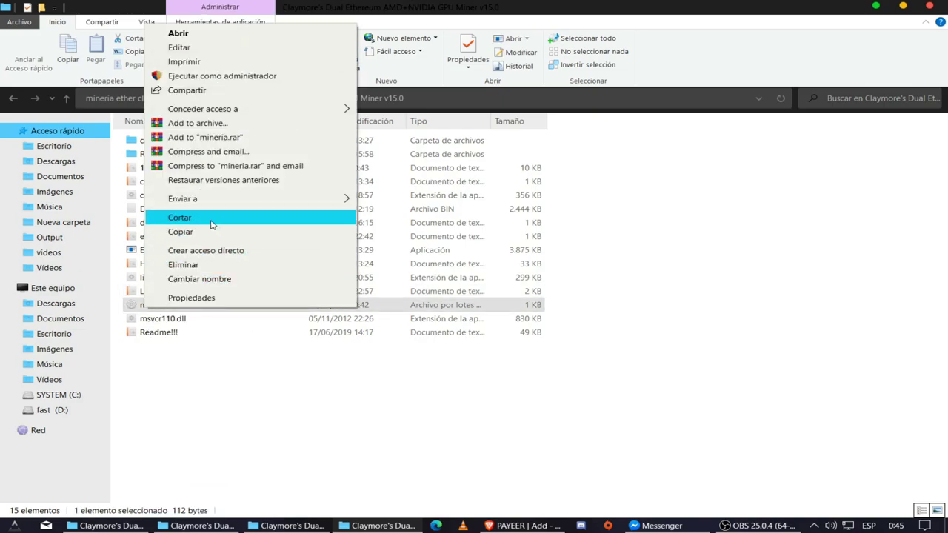
pyautogui.moveTo(300, 198)
pyautogui.click(518, 268)
pyautogui.press('super+d')
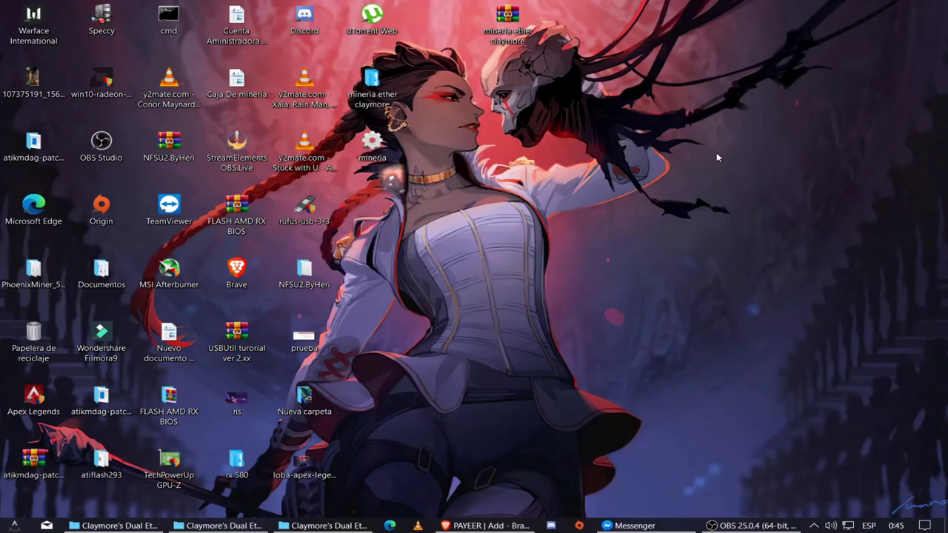
pyautogui.rightClick(633, 207)
pyautogui.click(695, 256)
pyautogui.rightClick(539, 232)
pyautogui.click(587, 289)
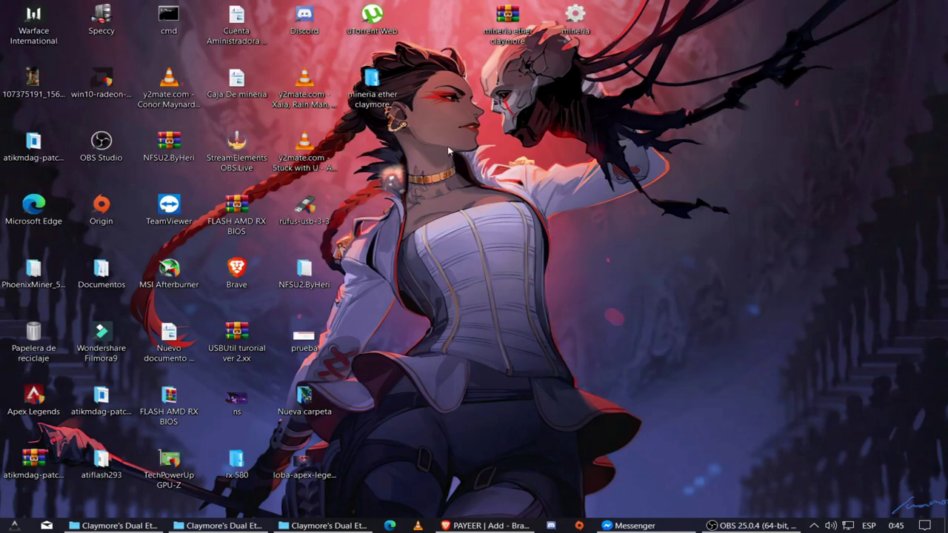
# Step: Open the Inicio startup folder from the list of all programs, and return to the desktop
pyautogui.click(14, 525)
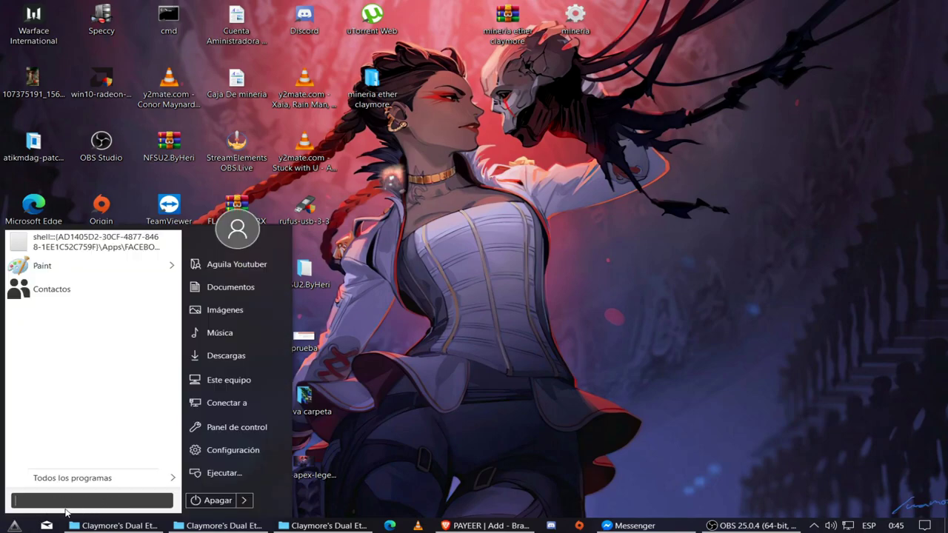
pyautogui.press('Escape')
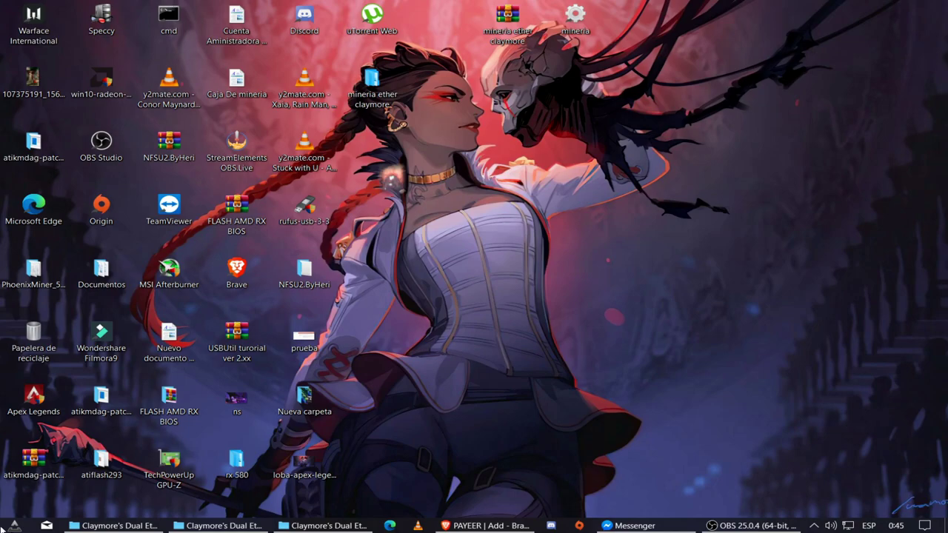
pyautogui.press('super')
pyautogui.click(90, 502)
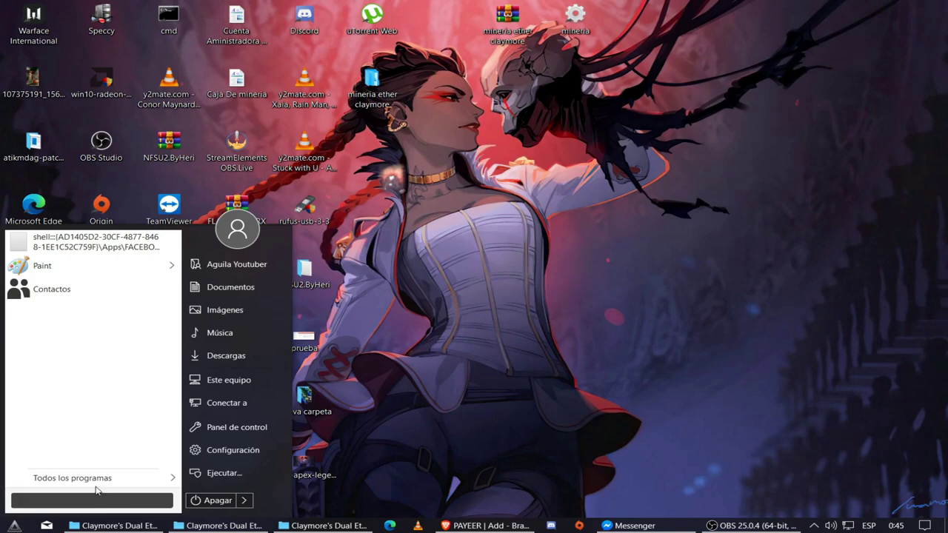
pyautogui.moveTo(105, 478)
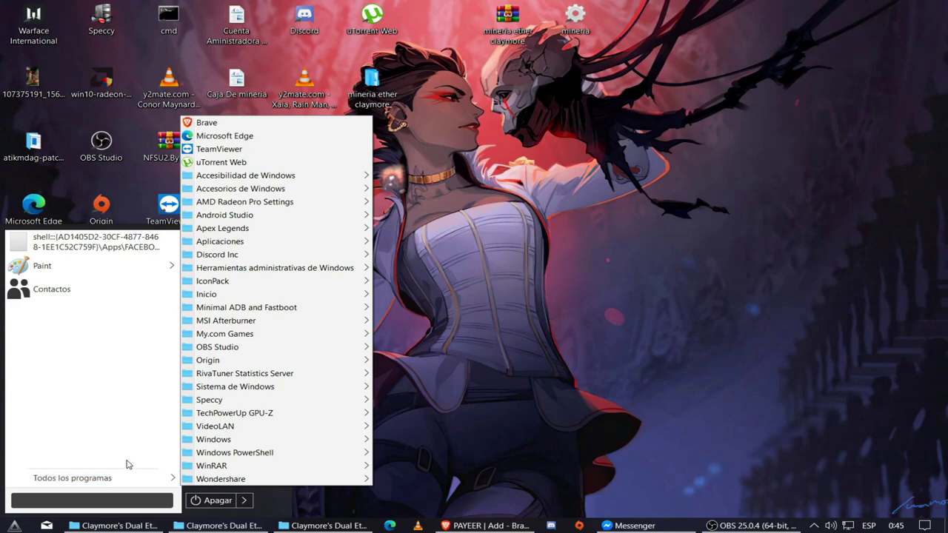
pyautogui.moveTo(231, 296)
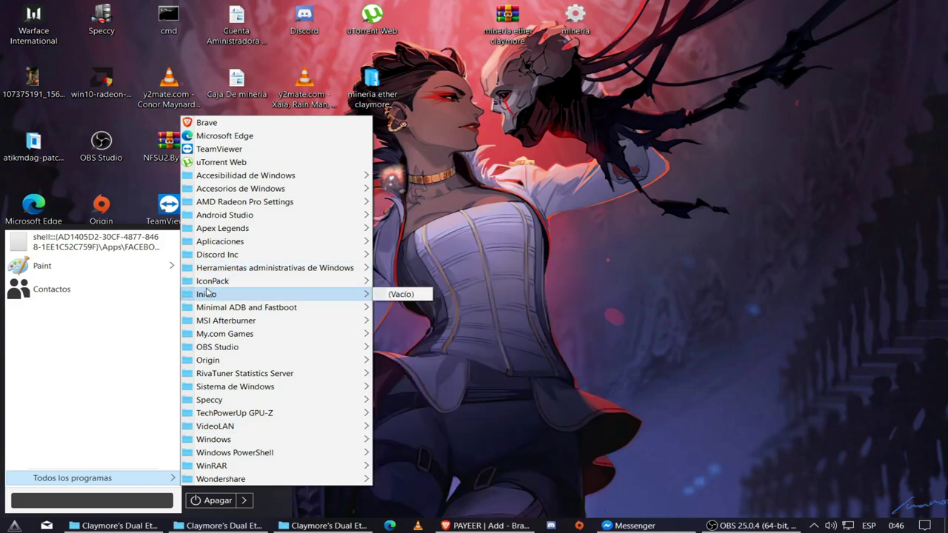
pyautogui.rightClick(207, 293)
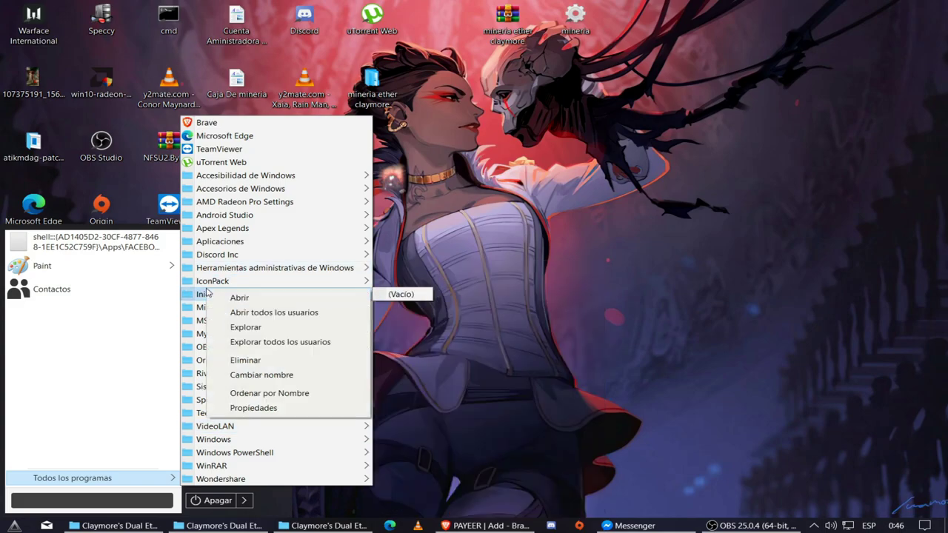
pyautogui.click(260, 297)
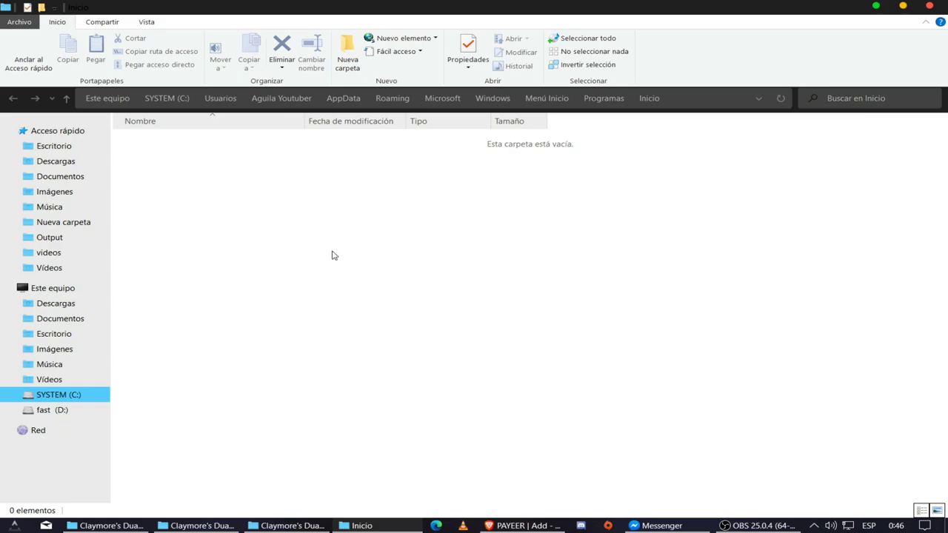
pyautogui.press('super+d')
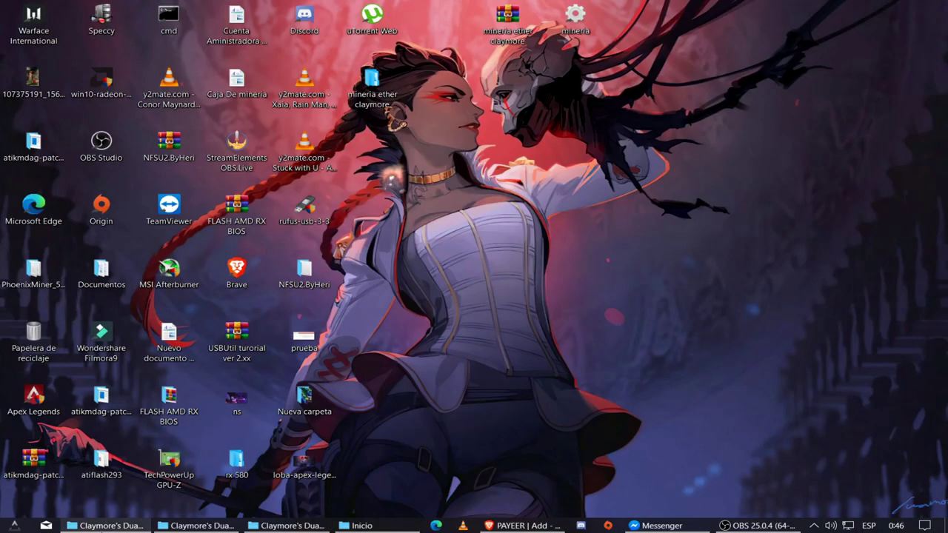
# Step: Switch to the Brave browser and load hotmail.com in the Payeer tab
pyautogui.click(519, 526)
pyautogui.click(361, 10)
pyautogui.click(518, 8)
pyautogui.click(528, 30)
pyautogui.write('h')
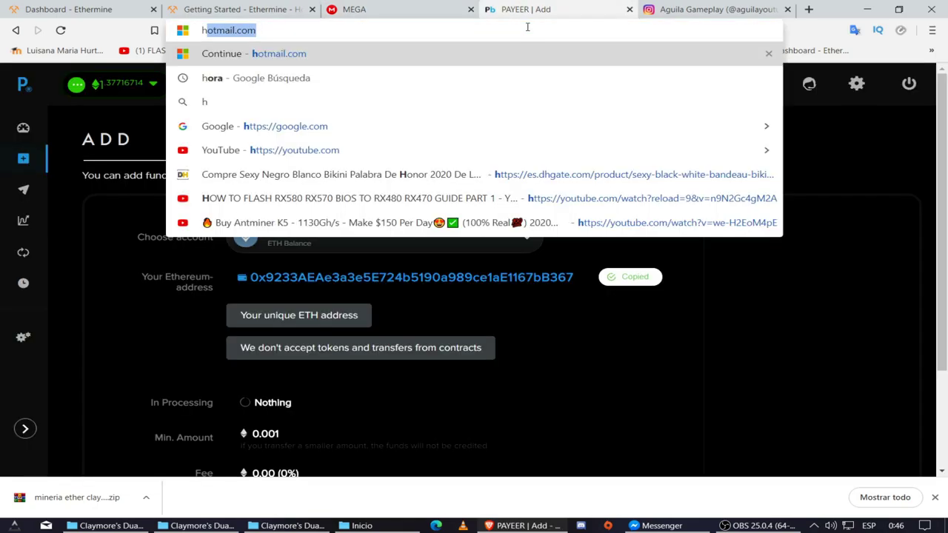
pyautogui.press('Return')
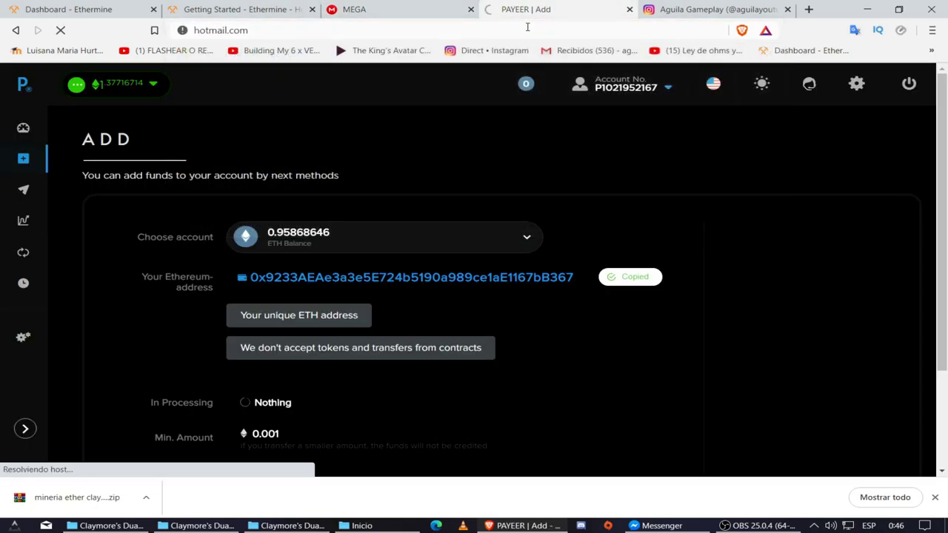
# Step: Load google.com in the browser's MEGA tab and close the Outlook tab
pyautogui.click(415, 9)
pyautogui.click(422, 30)
pyautogui.write('f')
pyautogui.press('BackSpace')
pyautogui.press('BackSpace')
pyautogui.write('g')
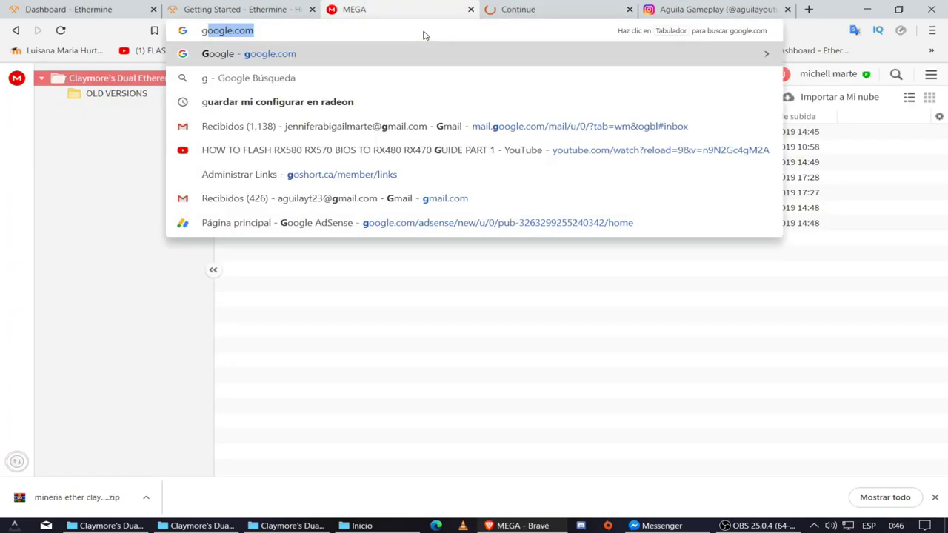
pyautogui.press('Return')
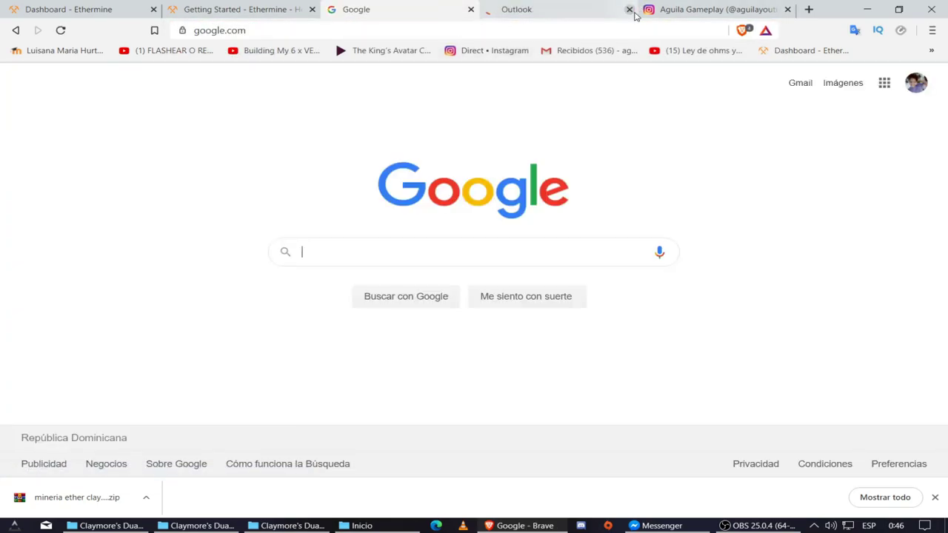
pyautogui.click(630, 10)
# Step: Search Google for "carpeta de inicio windows 10"
pyautogui.click(412, 259)
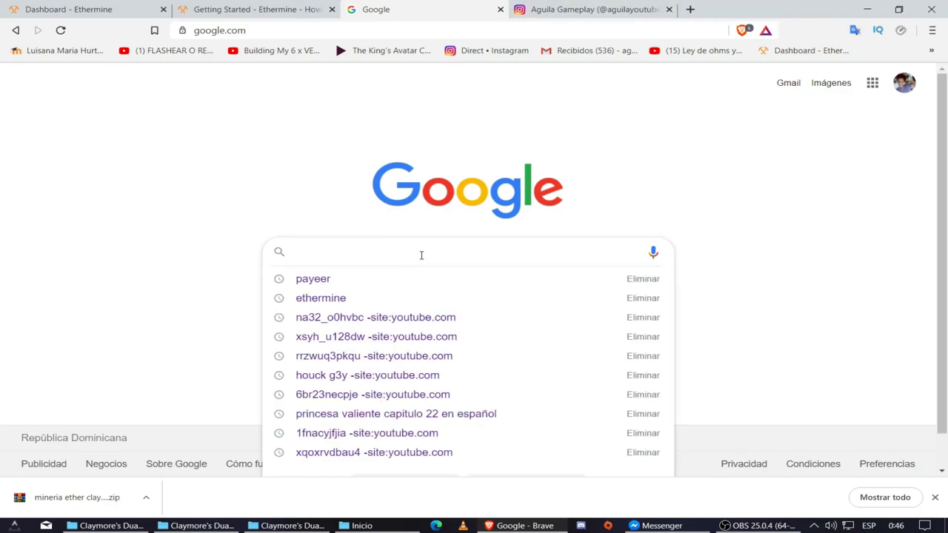
pyautogui.click(528, 234)
pyautogui.click(459, 252)
pyautogui.write('cap')
pyautogui.press('BackSpace')
pyautogui.press('BackSpace')
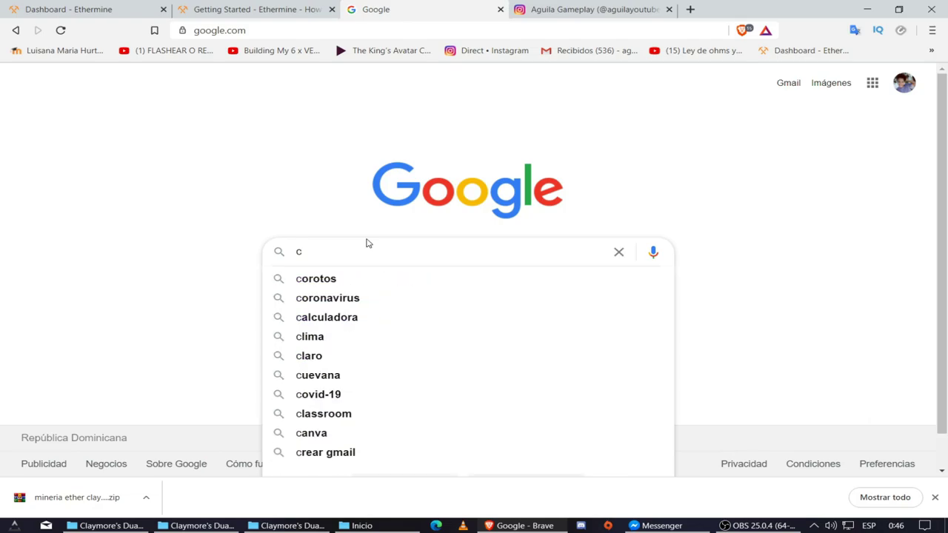
pyautogui.write('arp')
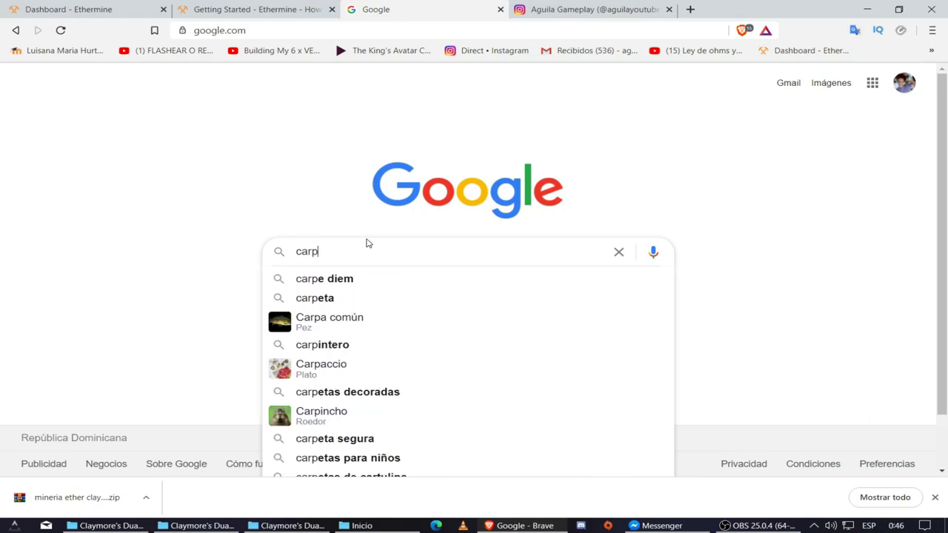
pyautogui.write('eta de ')
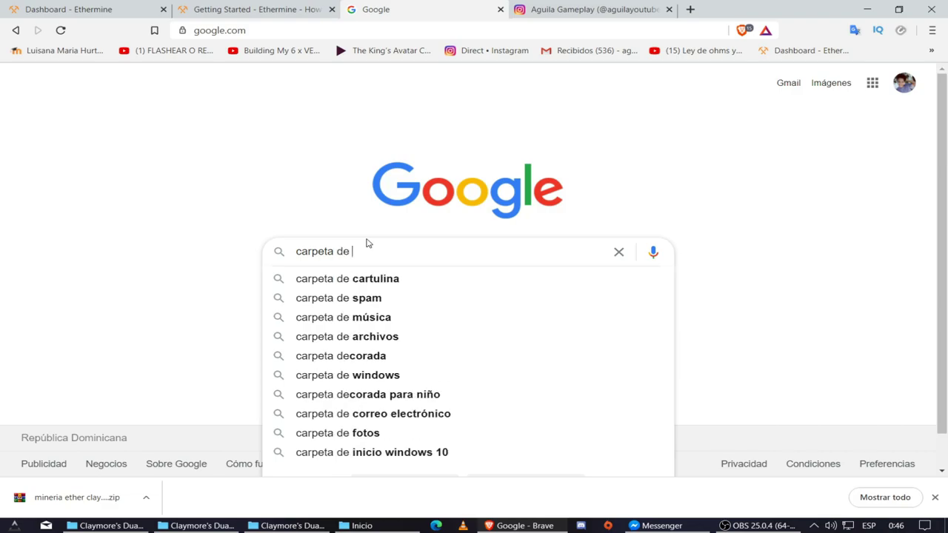
pyautogui.write('inici')
pyautogui.press('Down')
pyautogui.press('Return')
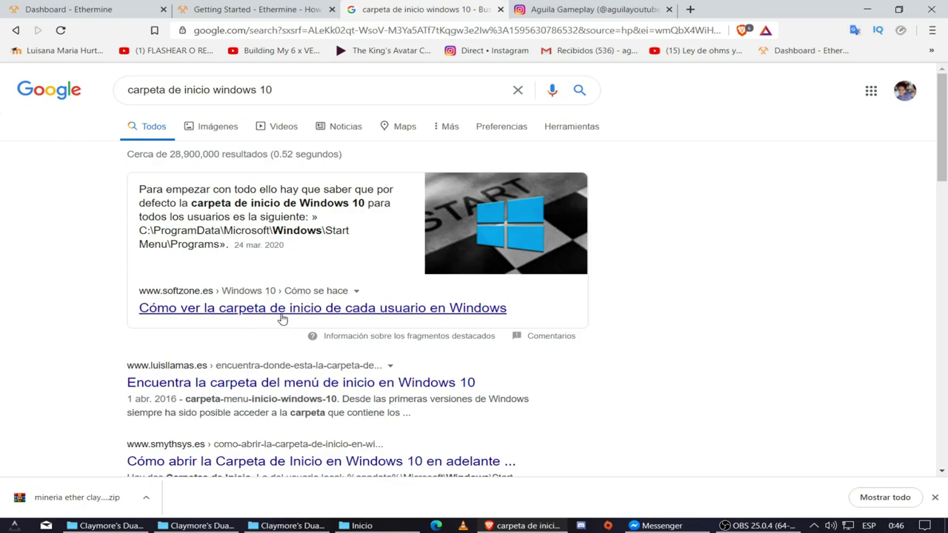
# Step: Open the softzone.es article on the startup folder and copy the path C:\ProgramData\Microsoft\Windows\Start Menu\Programs» from its text
pyautogui.click(277, 318)
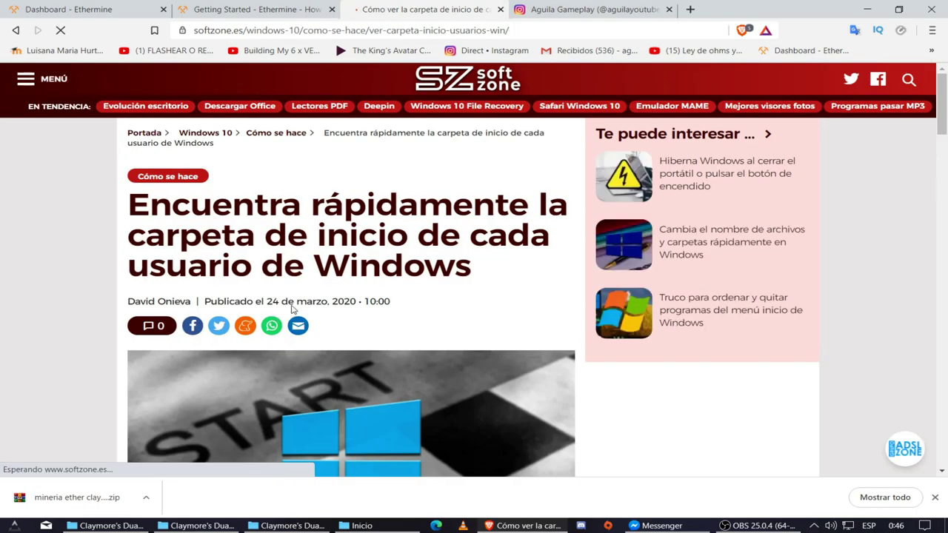
pyautogui.scroll(-5, 299, 289)
pyautogui.scroll(-5, 299, 289)
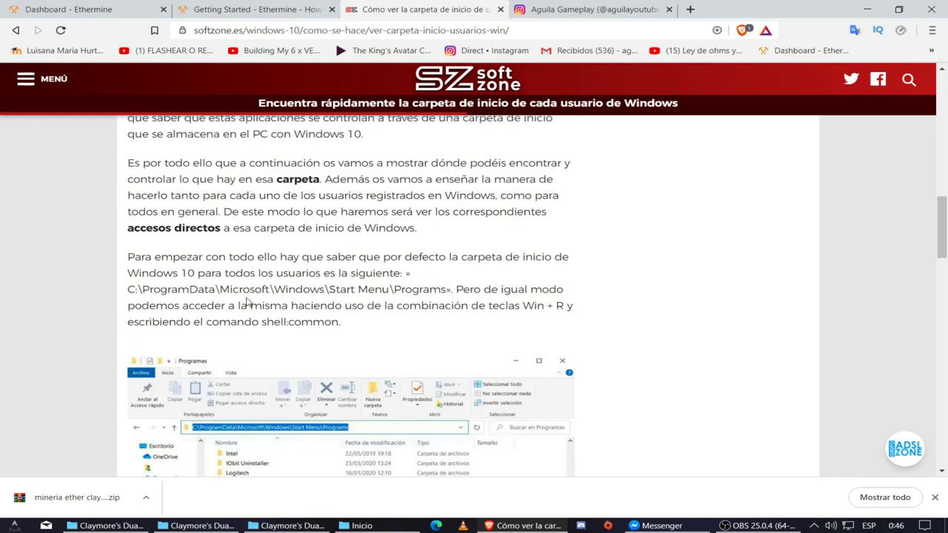
pyautogui.moveTo(137, 290); pyautogui.dragTo(455, 287)
pyautogui.doubleClick(452, 290)
pyautogui.moveTo(452, 289); pyautogui.dragTo(130, 289)
pyautogui.rightClick(130, 288)
pyautogui.click(159, 300)
# Step: Return to the desktop and close two of the open Claymore v15.0 folder windows
pyautogui.click(869, 7)
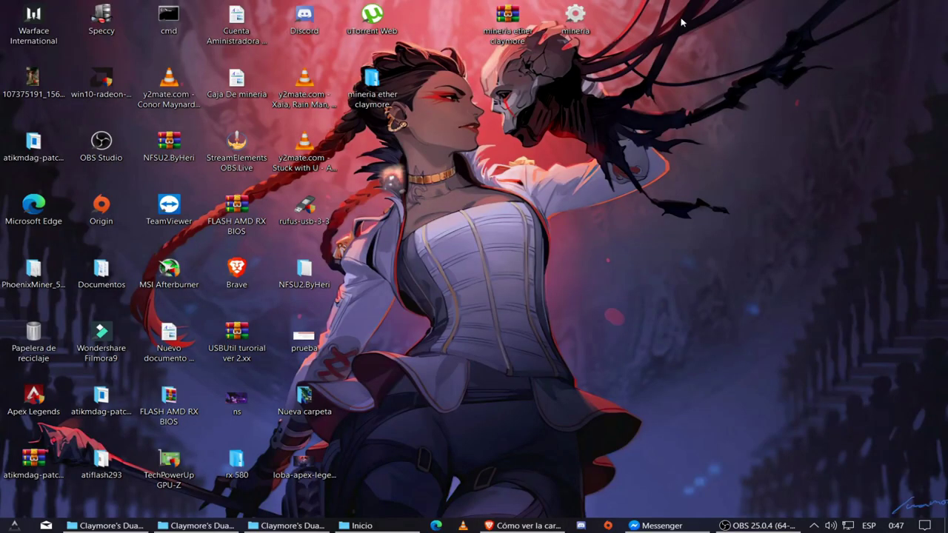
pyautogui.click(289, 525)
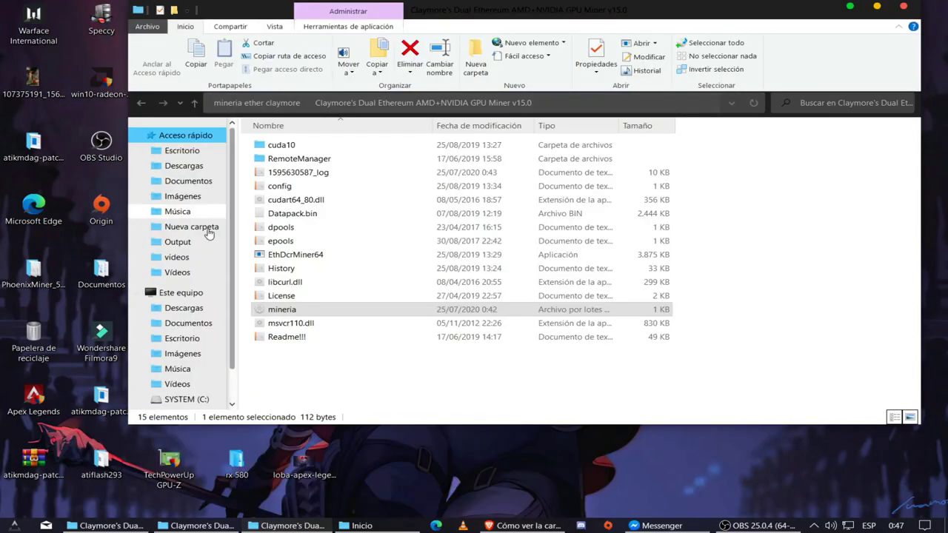
pyautogui.click(917, 9)
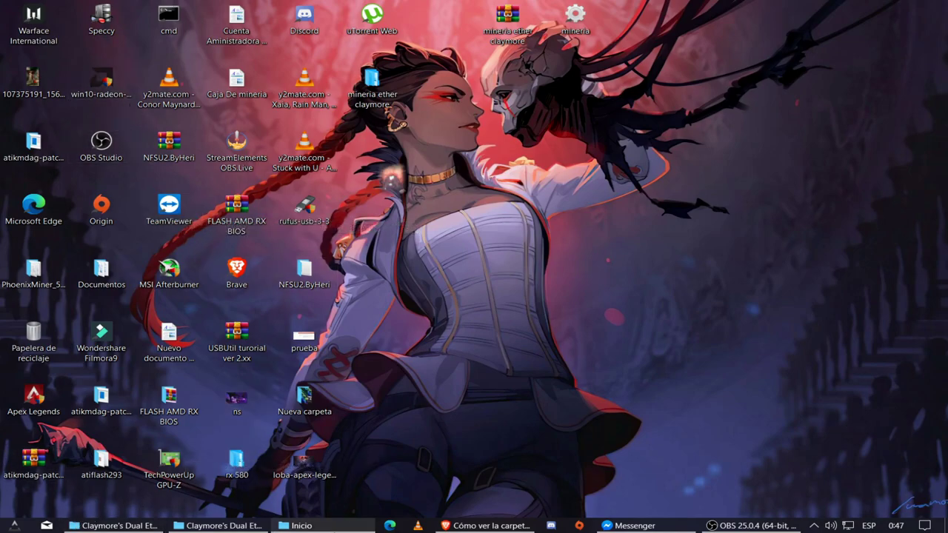
pyautogui.click(225, 527)
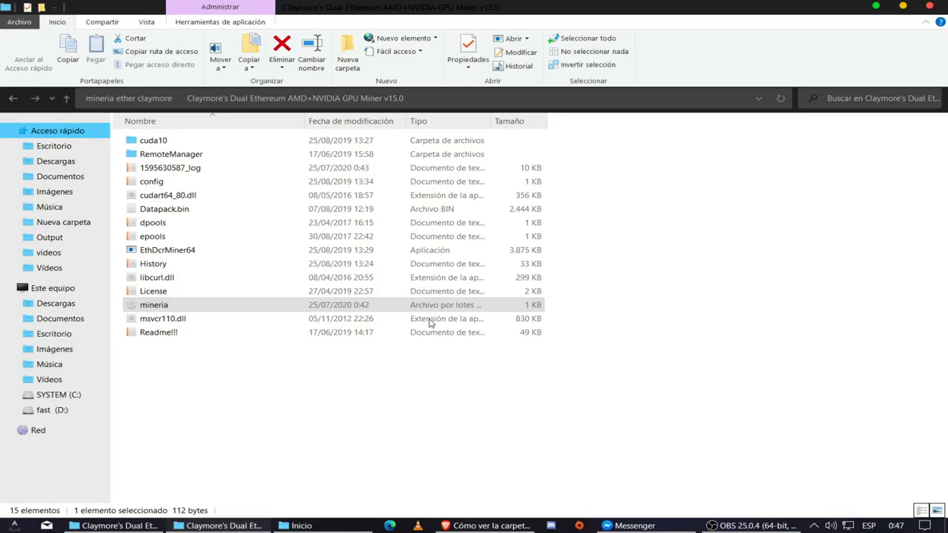
pyautogui.click(931, 6)
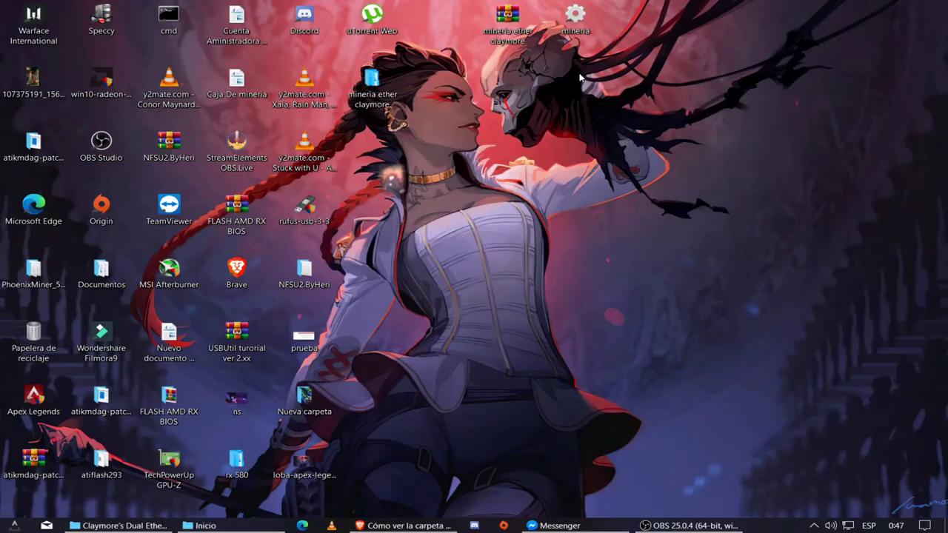
# Step: Open the mineria ether claymore folder, switch to Este equipo and try to open the pasted path C:\ProgramData\Microsoft\Windows\Start Menu\Programs»
pyautogui.doubleClick(368, 103)
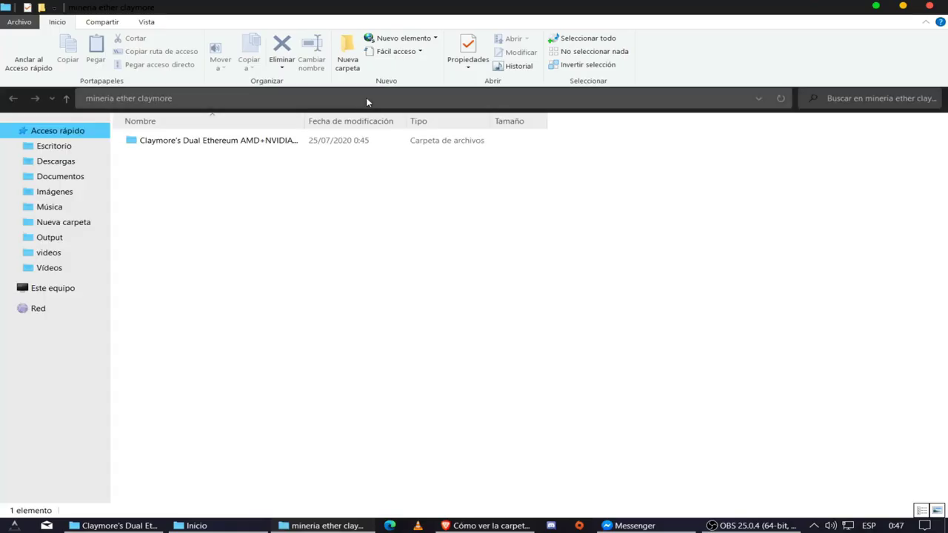
pyautogui.click(55, 291)
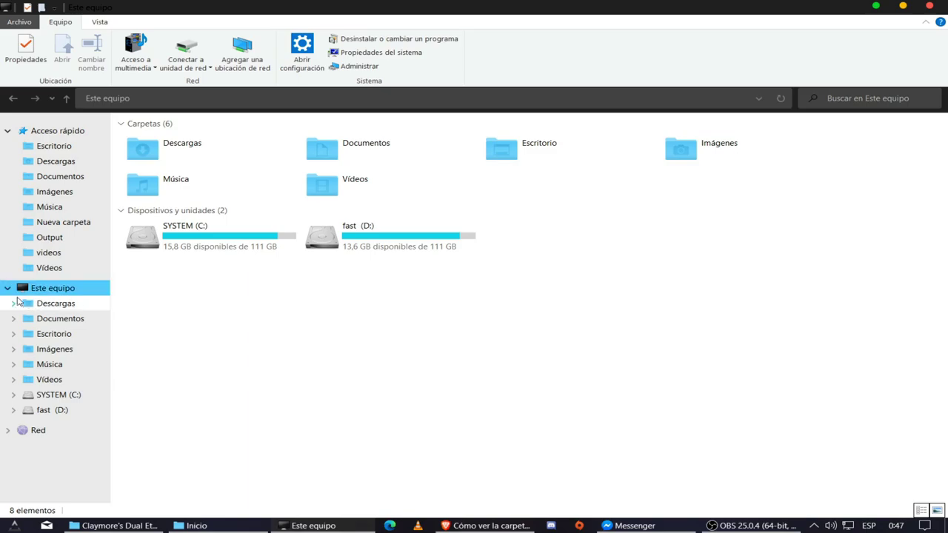
pyautogui.click(281, 99)
pyautogui.rightClick(282, 101)
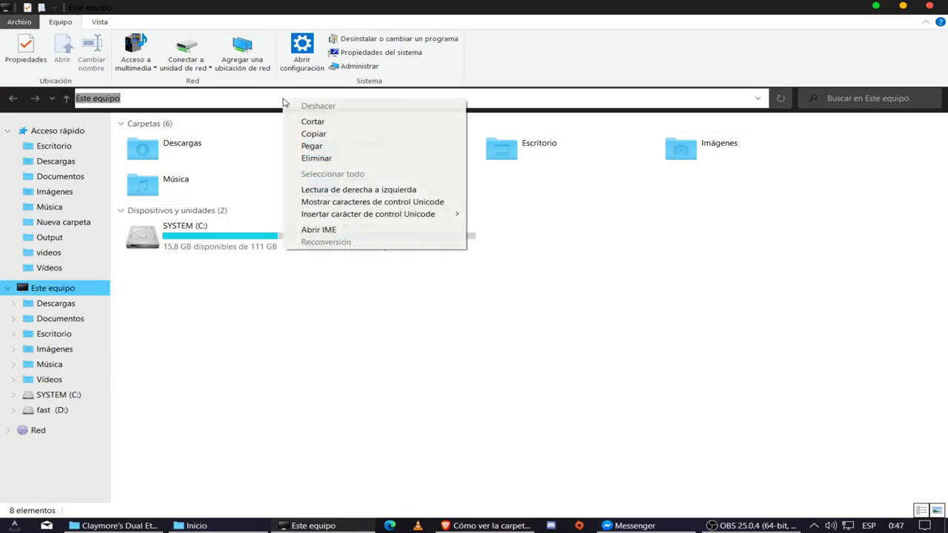
pyautogui.click(144, 101)
pyautogui.doubleClick(143, 101)
pyautogui.rightClick(148, 98)
pyautogui.doubleClick(147, 98)
pyautogui.doubleClick(123, 98)
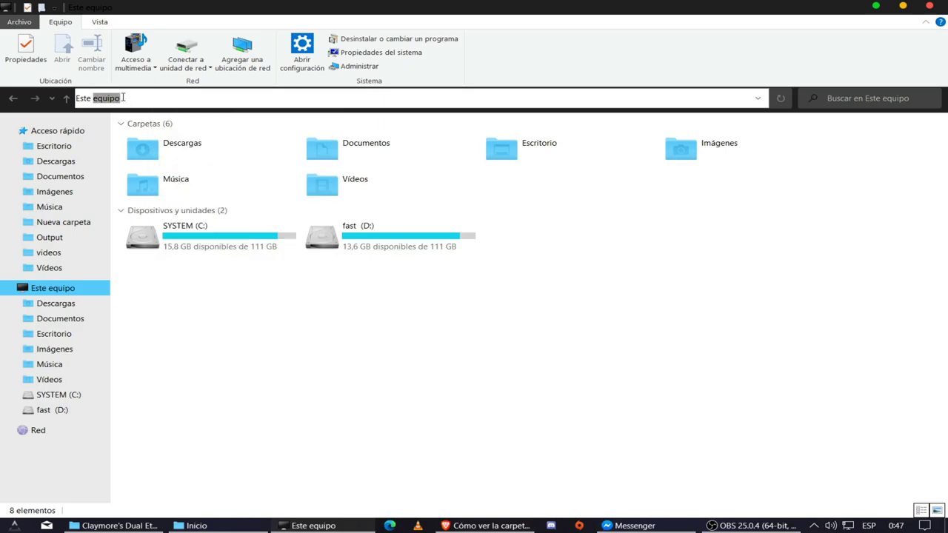
pyautogui.click(123, 98)
pyautogui.doubleClick(133, 99)
pyautogui.doubleClick(133, 99)
pyautogui.hotkey('ctrl', 'a')
pyautogui.rightClick(118, 96)
pyautogui.click(152, 145)
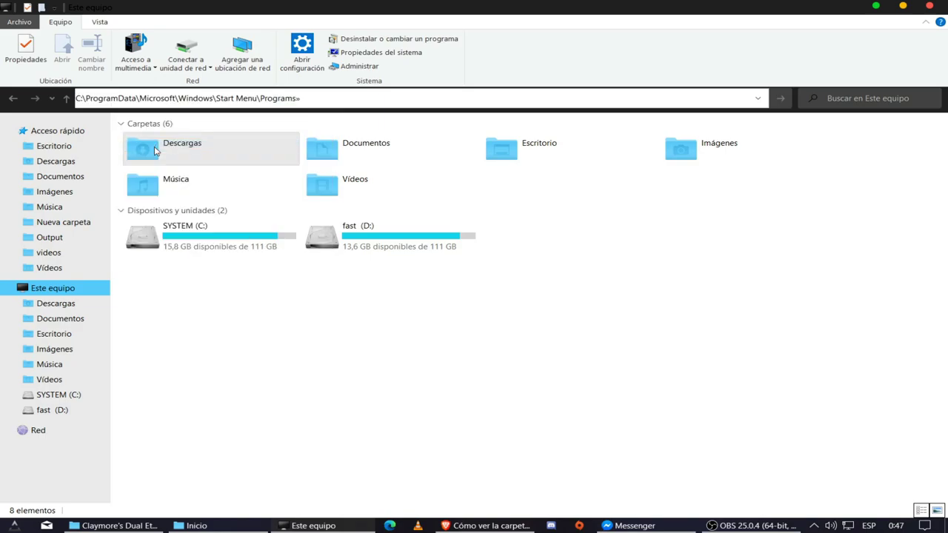
pyautogui.press('Return')
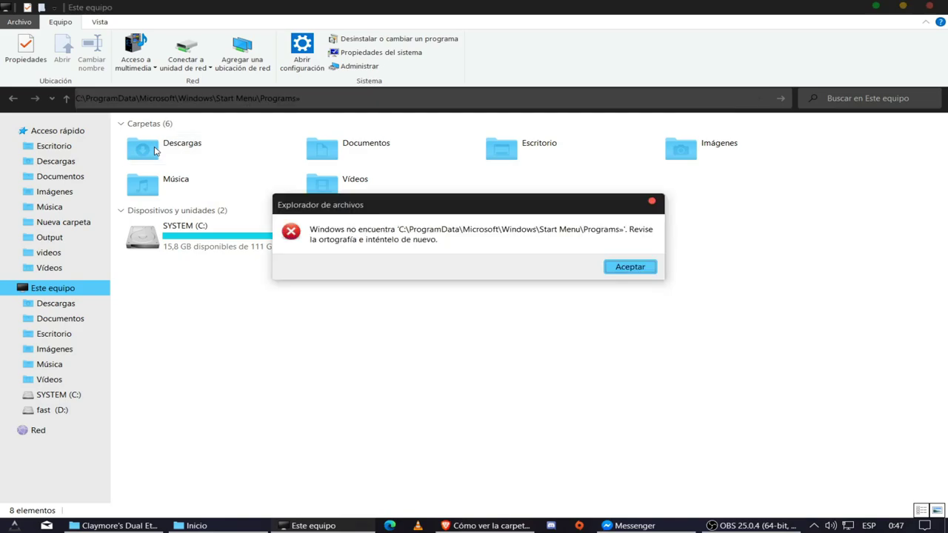
pyautogui.click(652, 268)
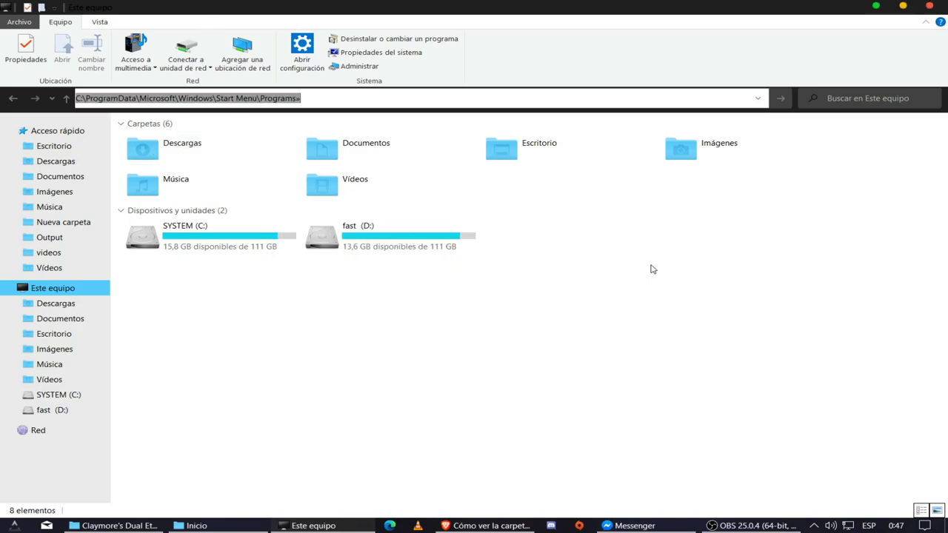
# Step: Remove the trailing » from the path and open C:\ProgramData\Microsoft\Windows\Start Menu\Programs
pyautogui.click(345, 95)
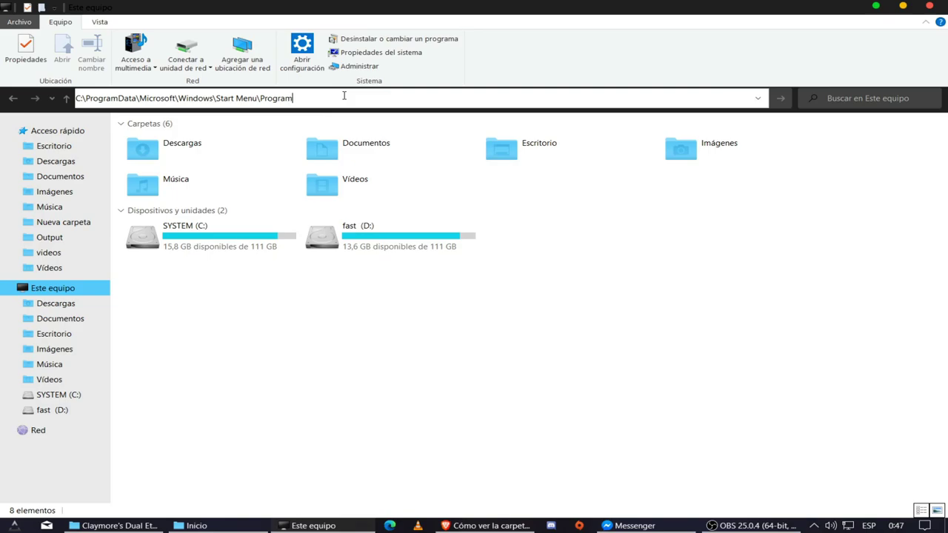
pyautogui.write('s')
pyautogui.press('Return')
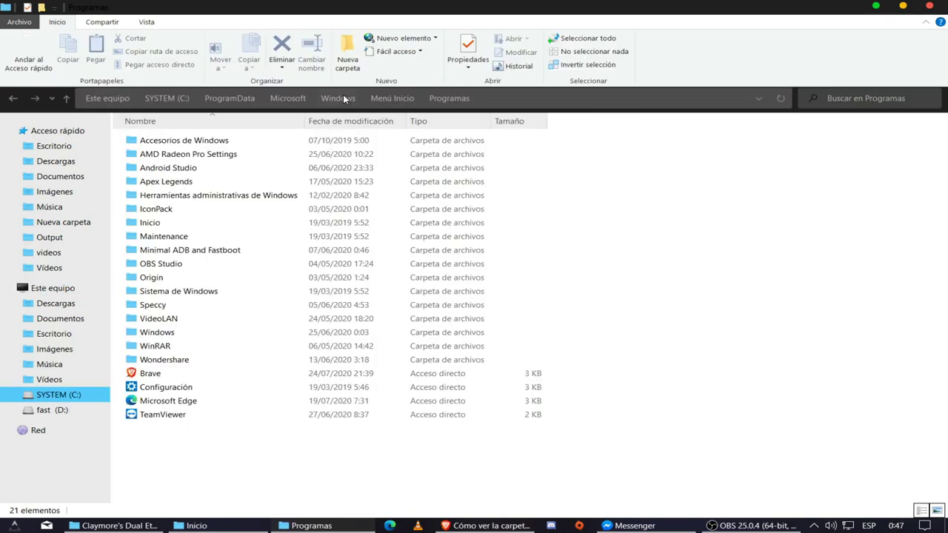
# Step: Paste the path over the Programas folder's address and open C:\ProgramData\Microsoft\Windows\Start Menu\Programs again
pyautogui.click(525, 94)
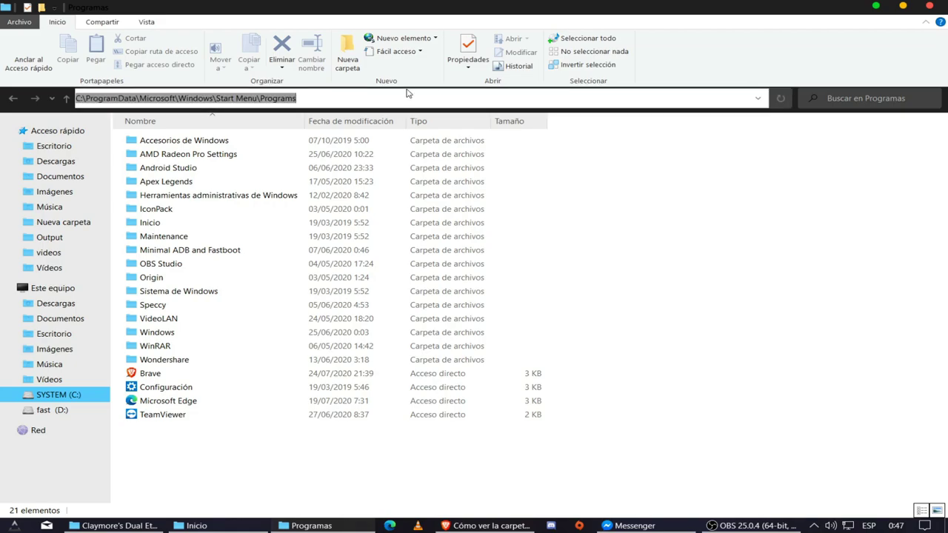
pyautogui.rightClick(312, 95)
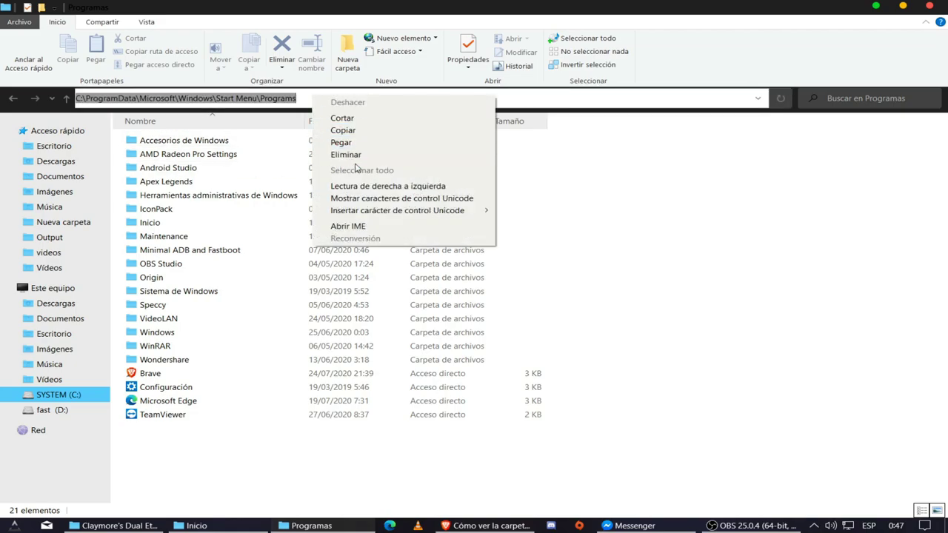
pyautogui.click(352, 144)
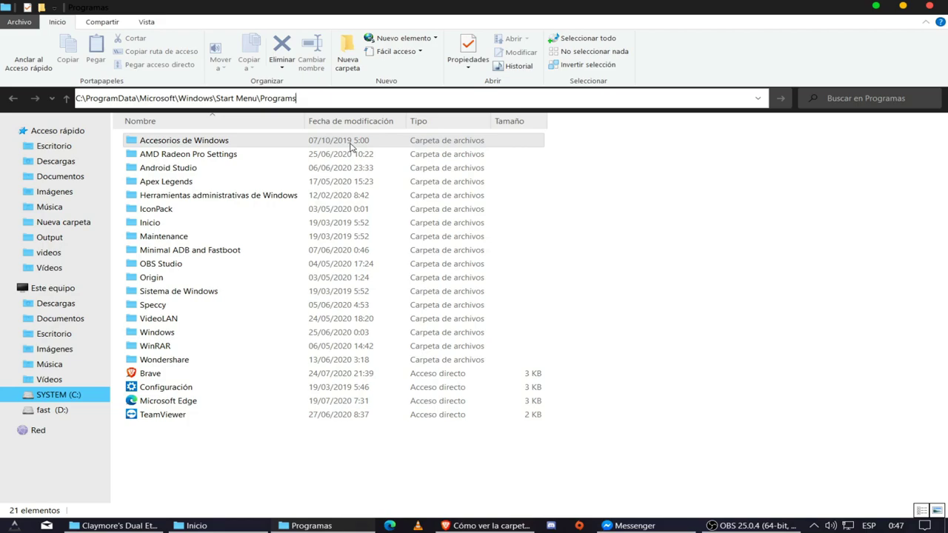
pyautogui.press('Return')
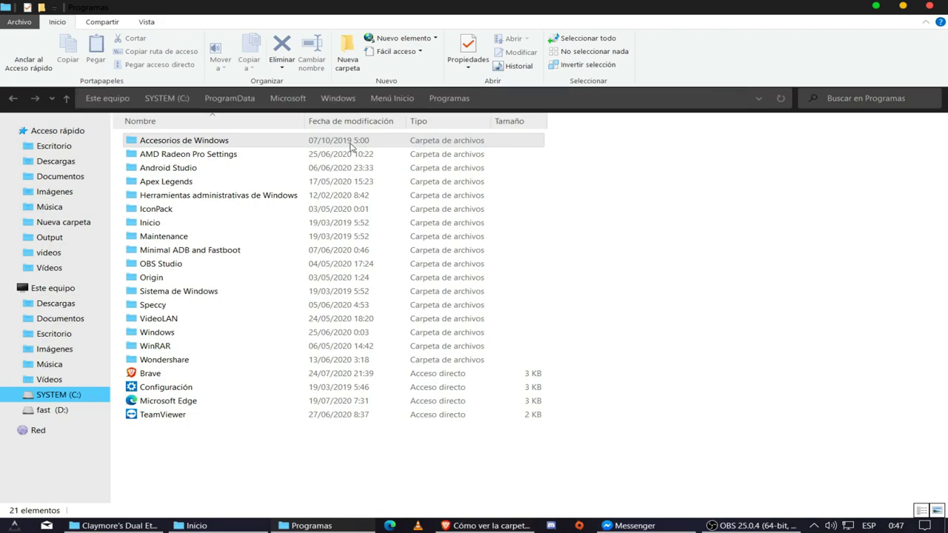
# Step: Send the Inicio folder to the desktop as a shortcut and close the Programas window
pyautogui.rightClick(151, 225)
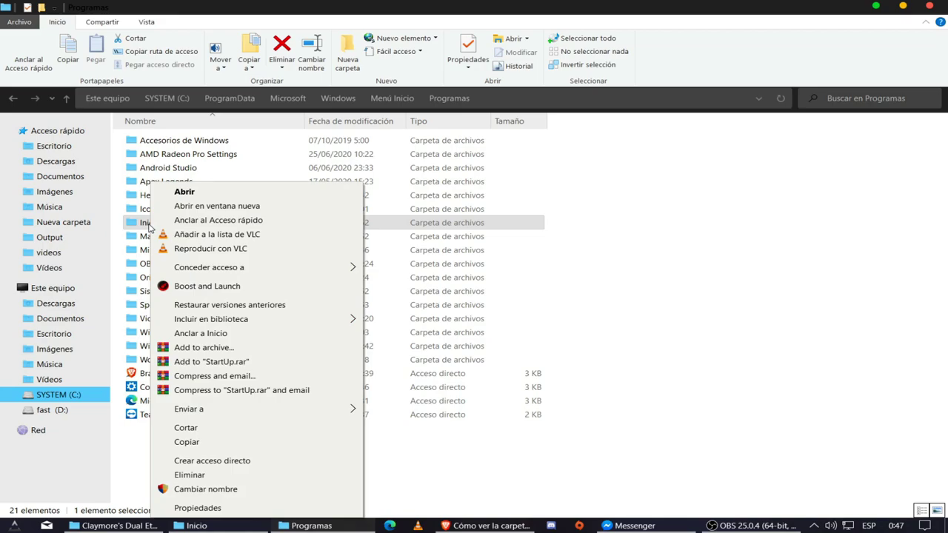
pyautogui.moveTo(348, 409)
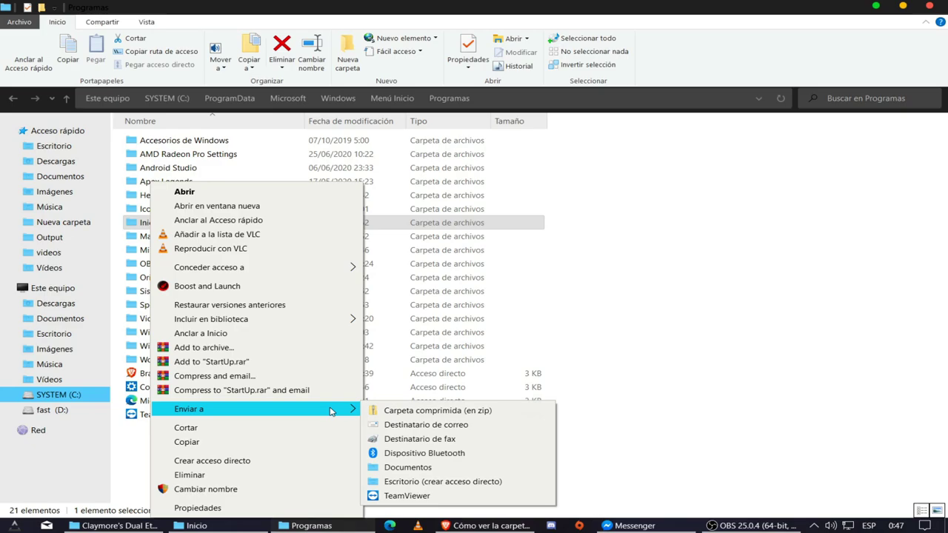
pyautogui.click(443, 481)
pyautogui.click(936, 4)
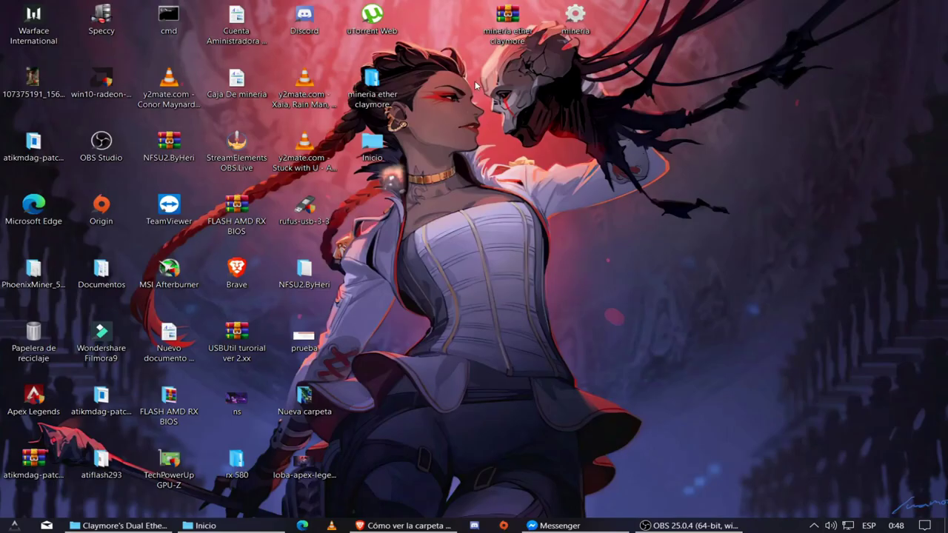
# Step: Move the mineria shortcut from the desktop into the Inicio folder, granting administrator permission, and refresh the desktop
pyautogui.moveTo(578, 44); pyautogui.dragTo(395, 139)
pyautogui.click(238, 217)
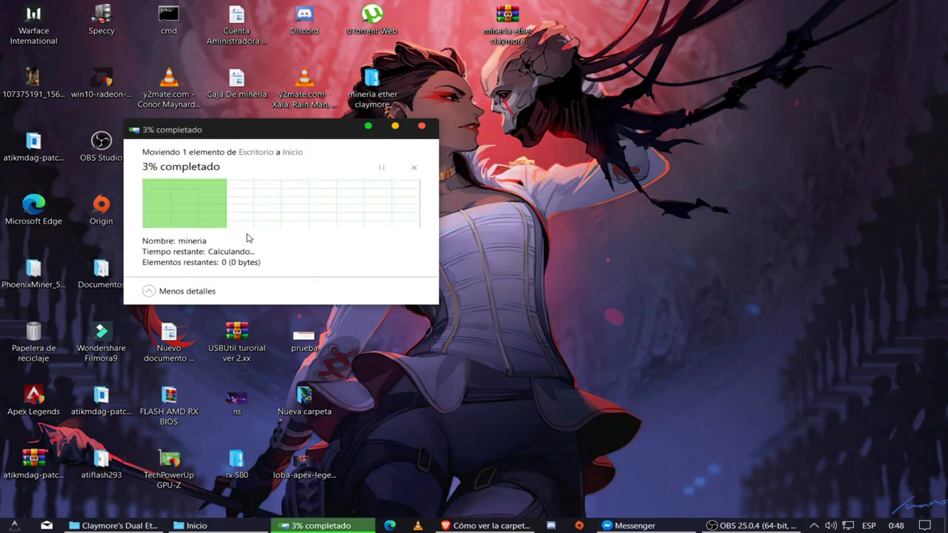
pyautogui.rightClick(564, 43)
pyautogui.click(611, 100)
# Step: Cut the mineria shortcut from the Inicio folder, paste it back onto the desktop and refresh the desktop
pyautogui.doubleClick(373, 151)
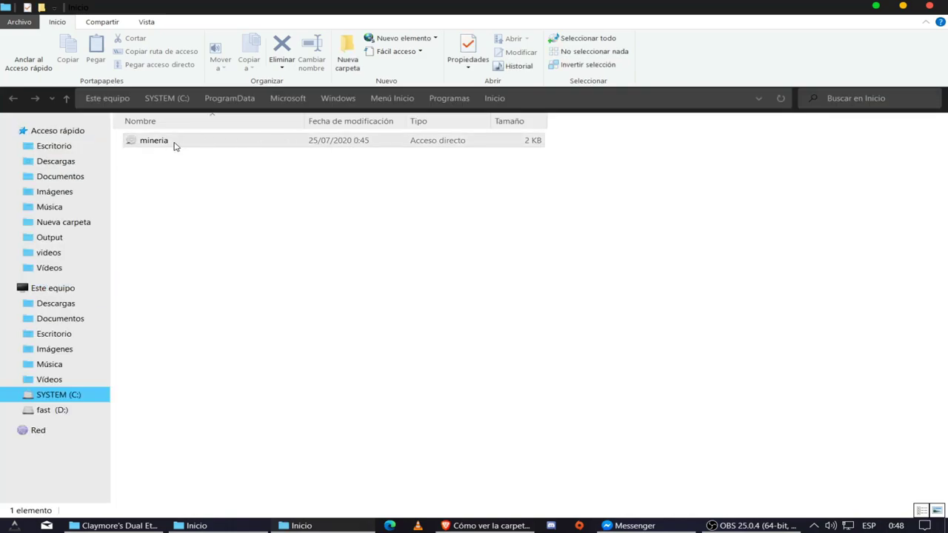
pyautogui.rightClick(147, 143)
pyautogui.rightClick(129, 148)
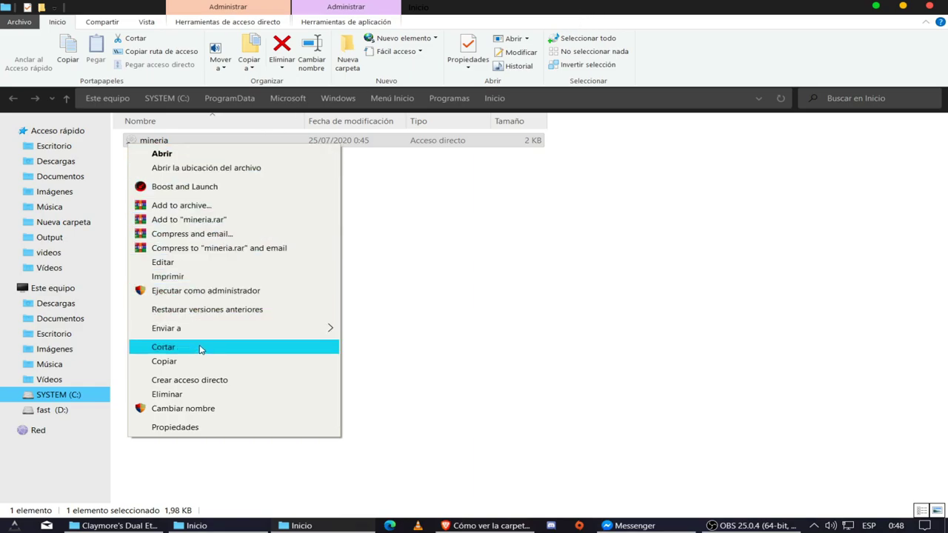
pyautogui.click(508, 345)
pyautogui.rightClick(150, 139)
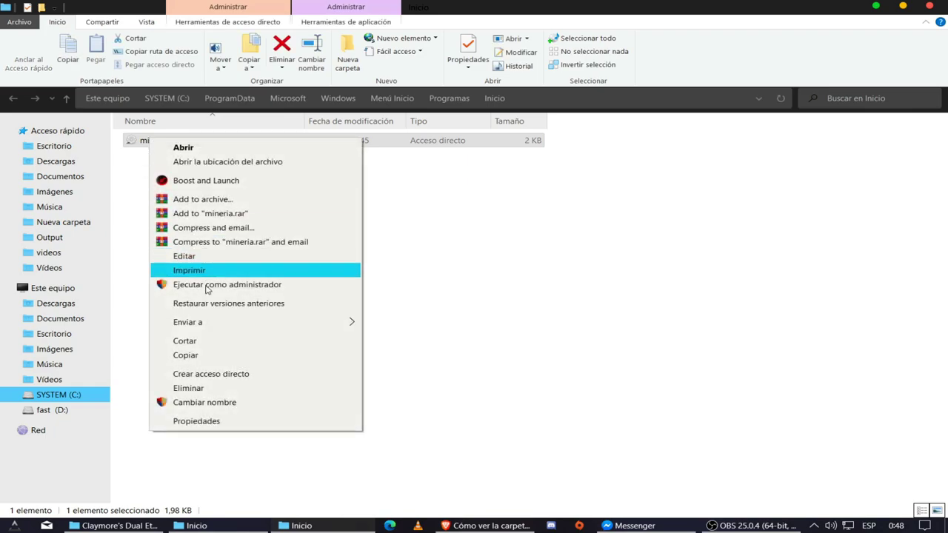
pyautogui.click(198, 341)
pyautogui.press('super+d')
pyautogui.rightClick(731, 49)
pyautogui.click(766, 126)
pyautogui.rightClick(564, 159)
pyautogui.click(592, 214)
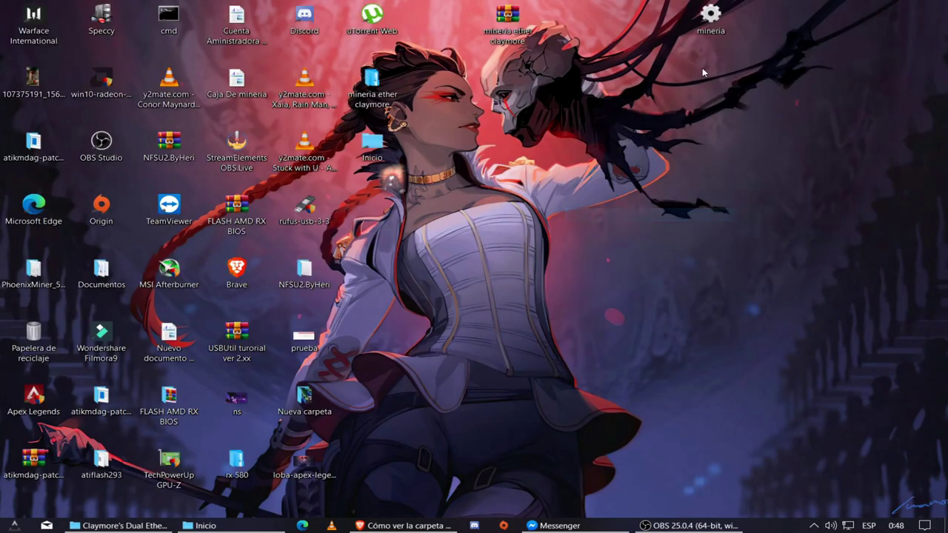
# Step: Cut the mineria shortcut from the desktop, paste it into the Inicio folder with administrator permission and refresh the folder
pyautogui.rightClick(710, 23)
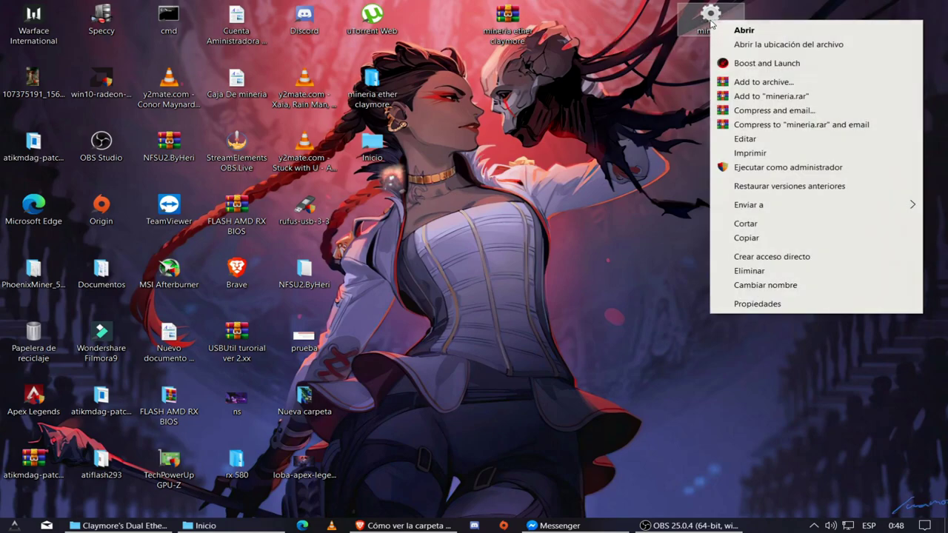
pyautogui.click(737, 223)
pyautogui.doubleClick(374, 145)
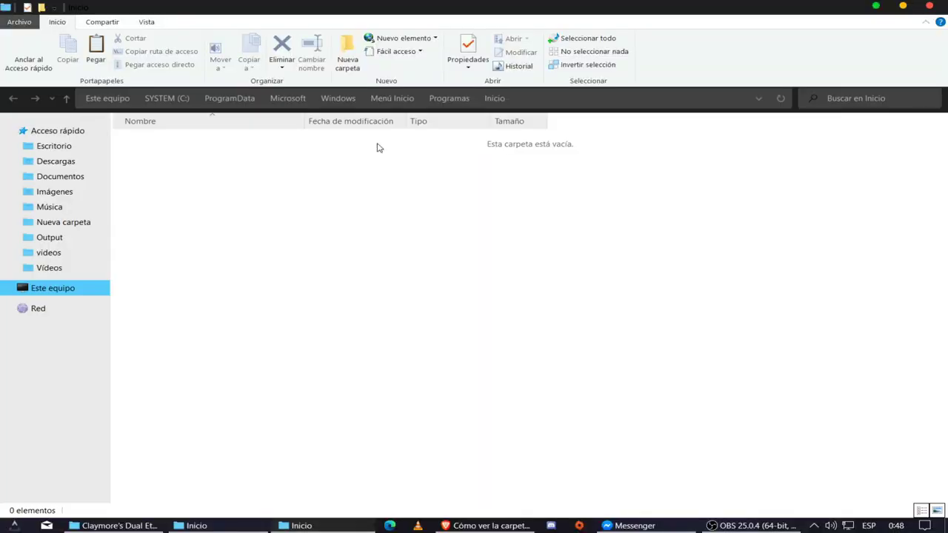
pyautogui.rightClick(313, 203)
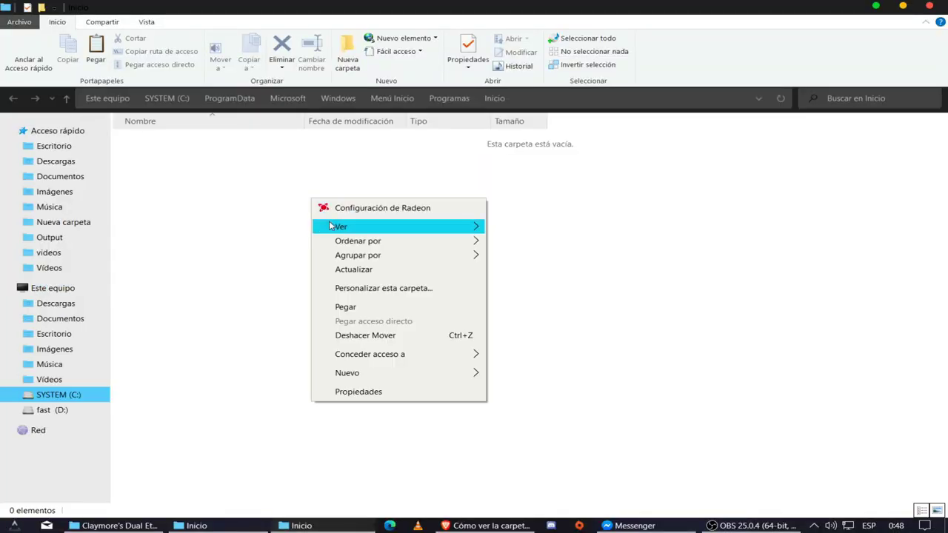
pyautogui.click(362, 308)
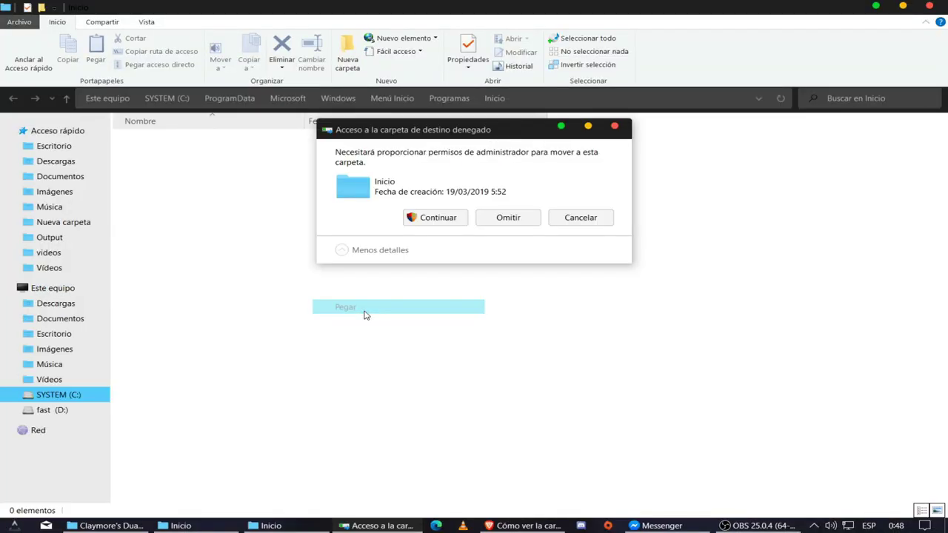
pyautogui.click(425, 219)
pyautogui.rightClick(257, 210)
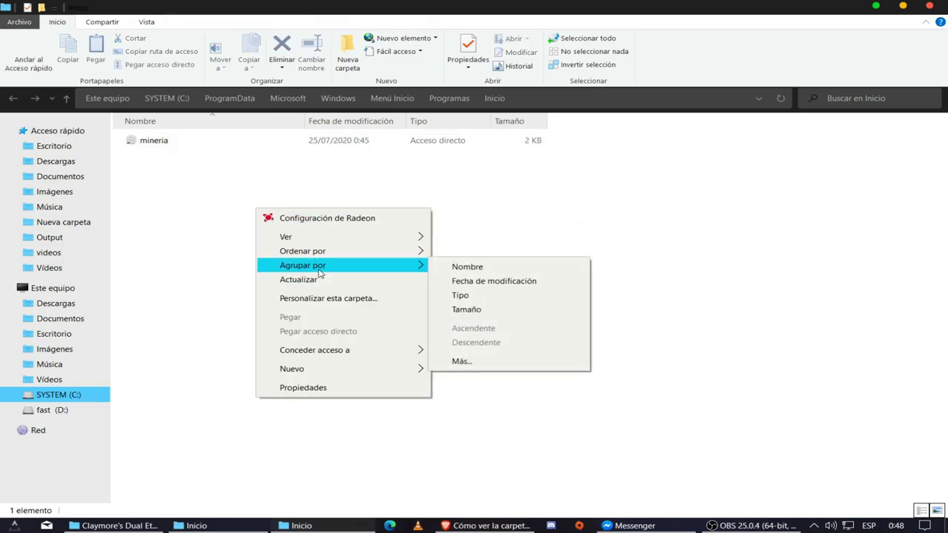
pyautogui.click(320, 280)
# Step: Start the miner by opening the mineria shortcut inside the Inicio folder
pyautogui.rightClick(153, 146)
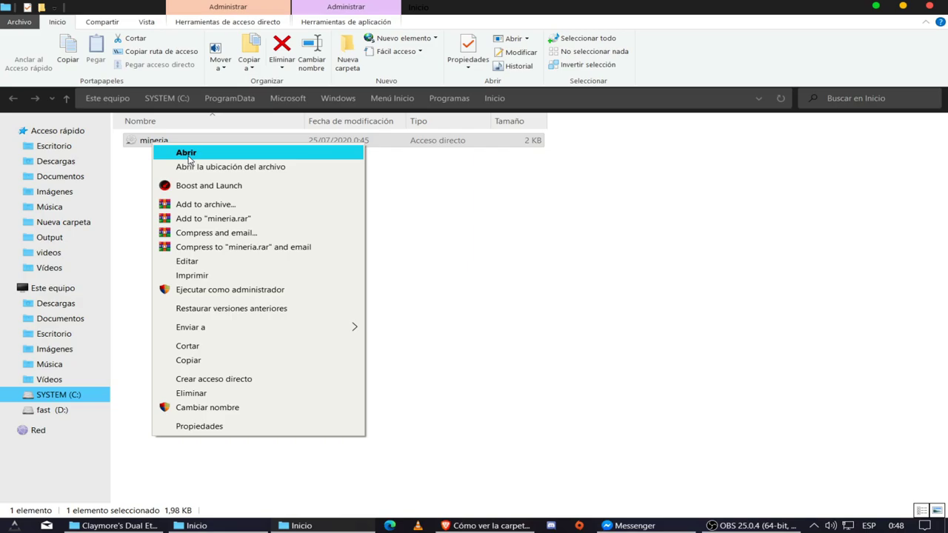
pyautogui.click(187, 154)
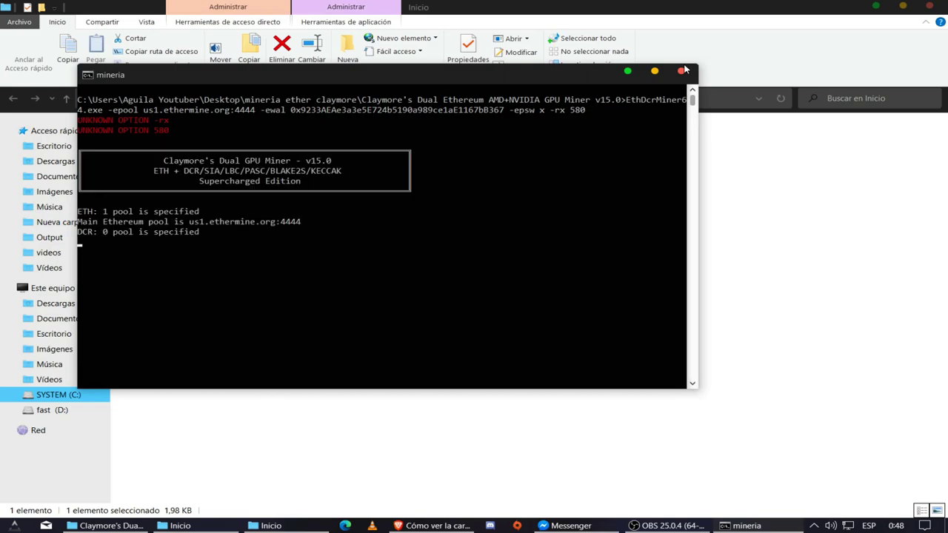
pyautogui.click(682, 71)
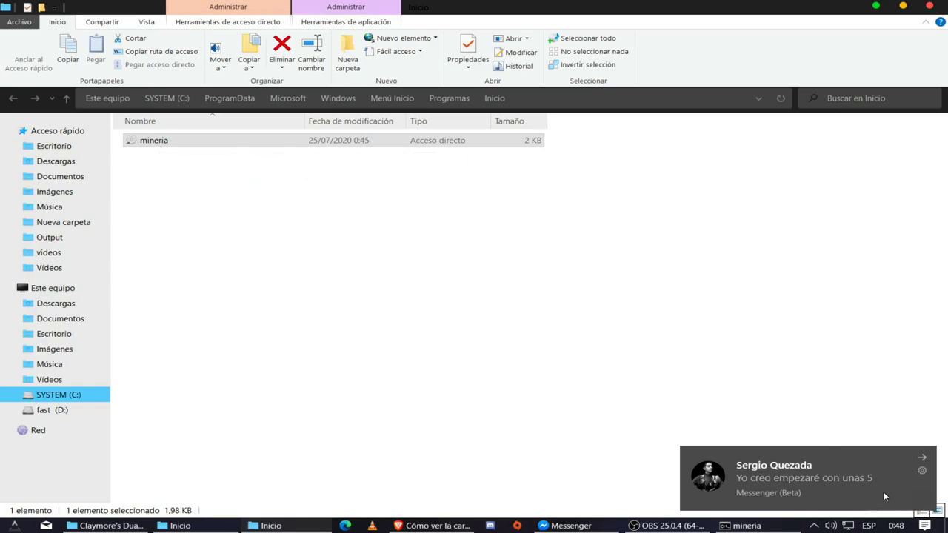
# Step: Send the mineria shortcut from the Inicio folder to the desktop as a shortcut and close the folder window
pyautogui.rightClick(150, 143)
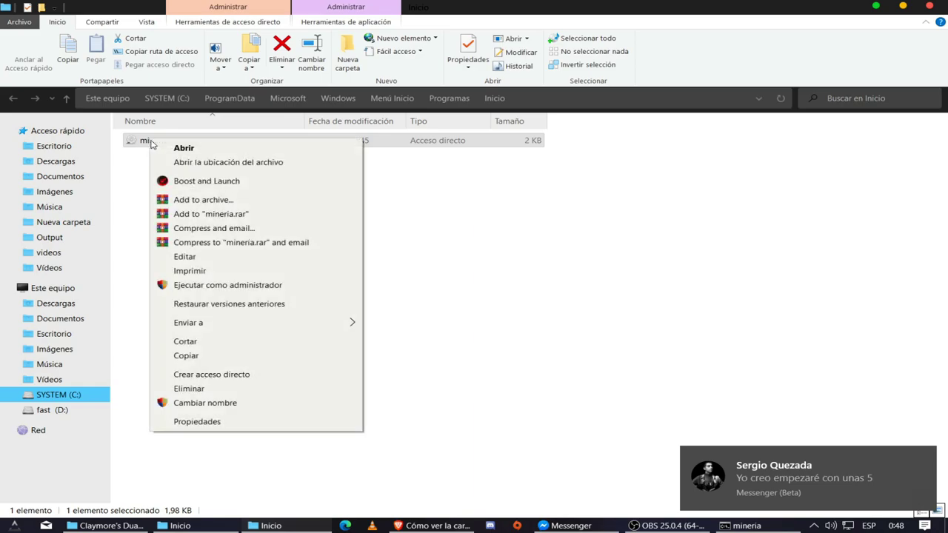
pyautogui.click(575, 200)
pyautogui.click(142, 145)
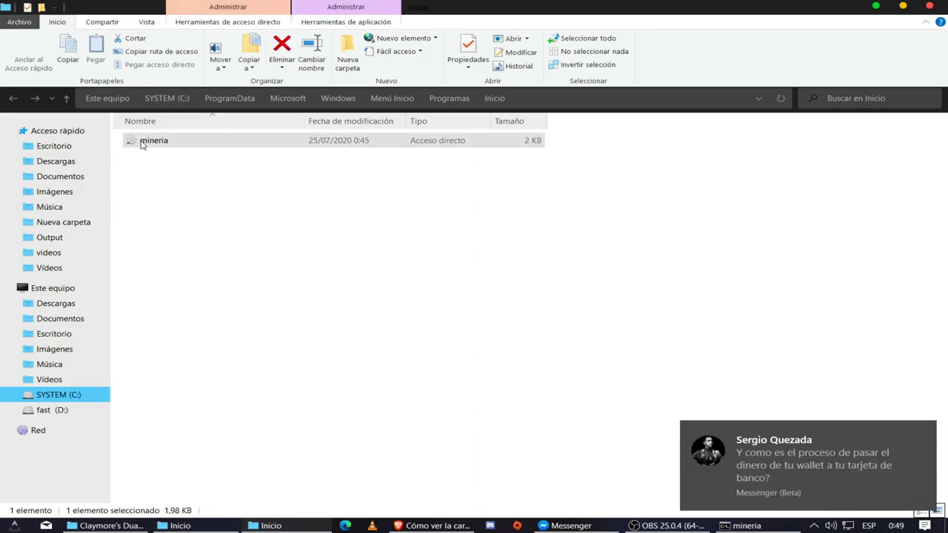
pyautogui.rightClick(143, 145)
pyautogui.click(459, 235)
pyautogui.click(145, 146)
pyautogui.rightClick(145, 145)
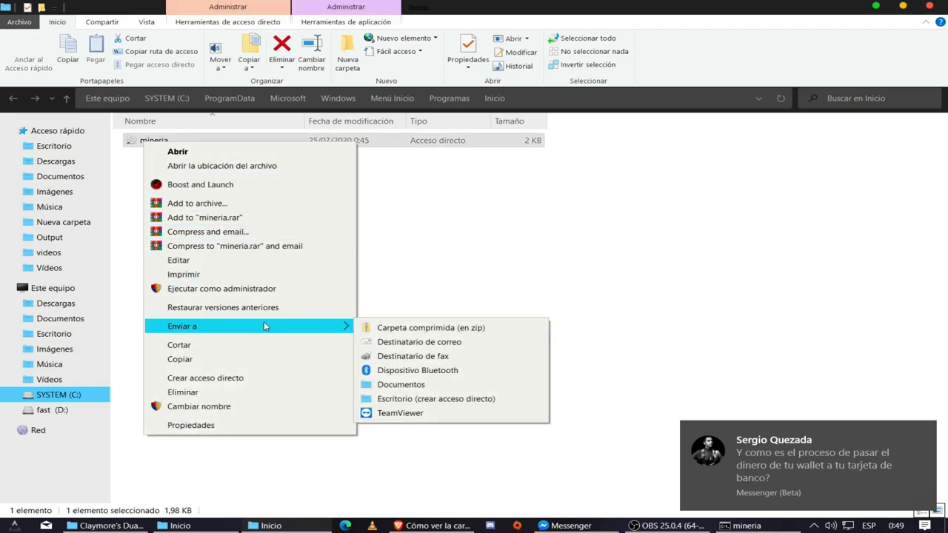
pyautogui.moveTo(317, 328)
pyautogui.click(423, 398)
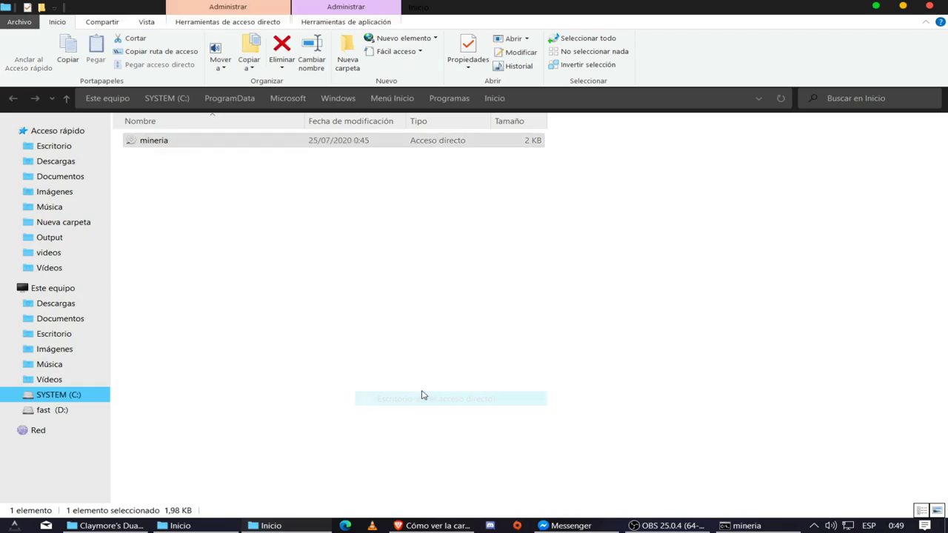
pyautogui.hotkey('alt', 'F4')
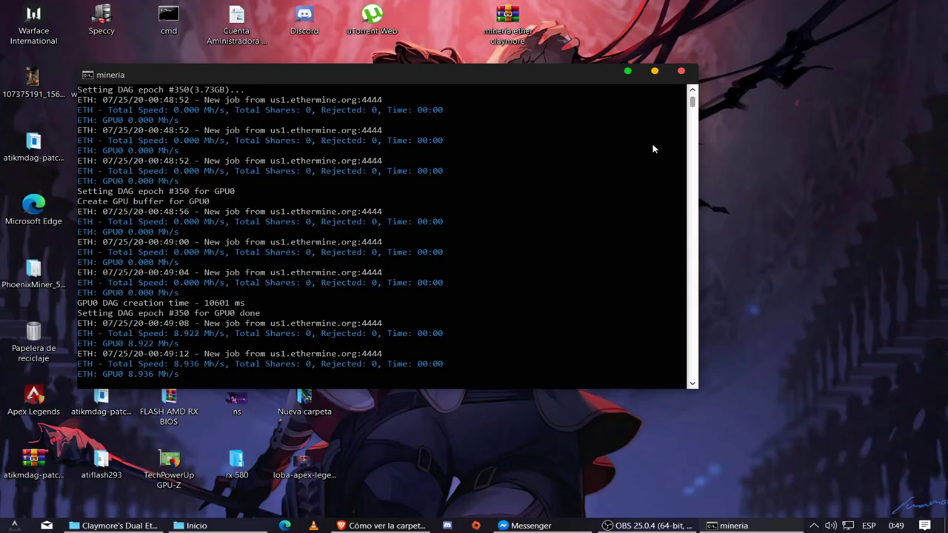
# Step: Close the running mineria console window and refresh the desktop
pyautogui.click(681, 77)
pyautogui.rightClick(641, 117)
pyautogui.click(688, 182)
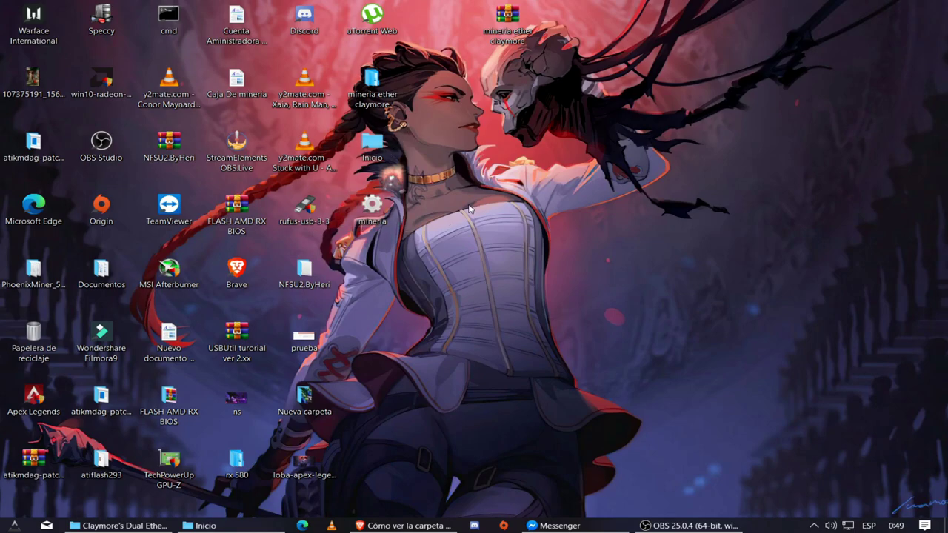
# Step: Check the contents of the Inicio folder from the desktop and view the Reiniciar power option without restarting
pyautogui.doubleClick(372, 145)
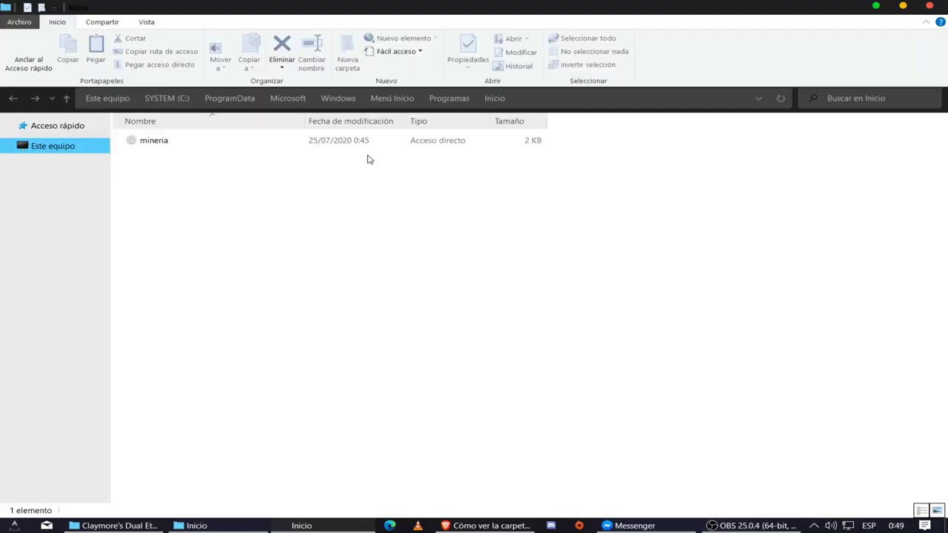
pyautogui.rightClick(560, 199)
pyautogui.click(585, 256)
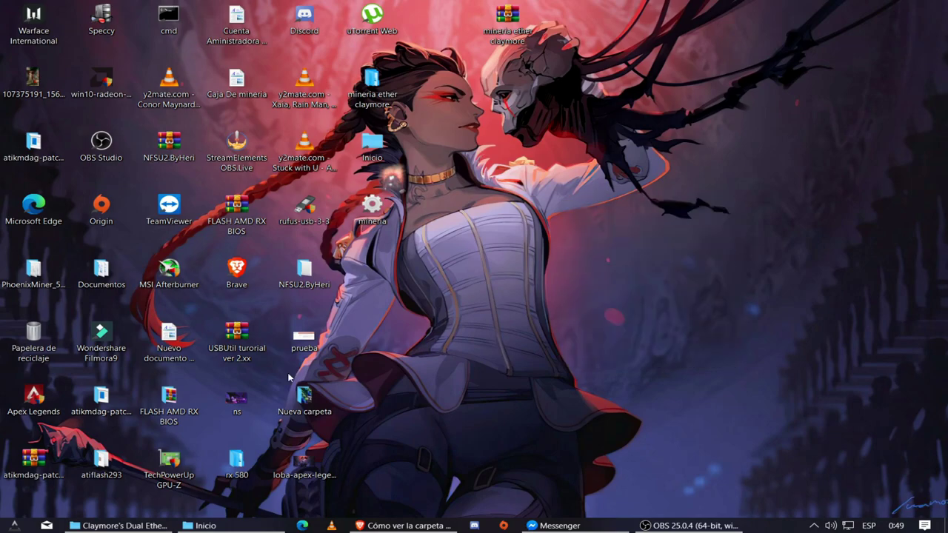
pyautogui.press('super')
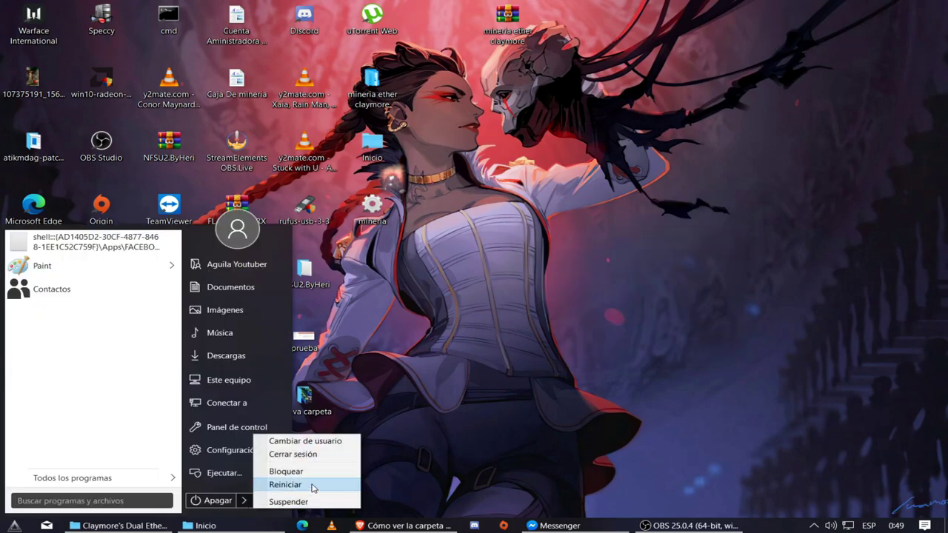
pyautogui.click(784, 296)
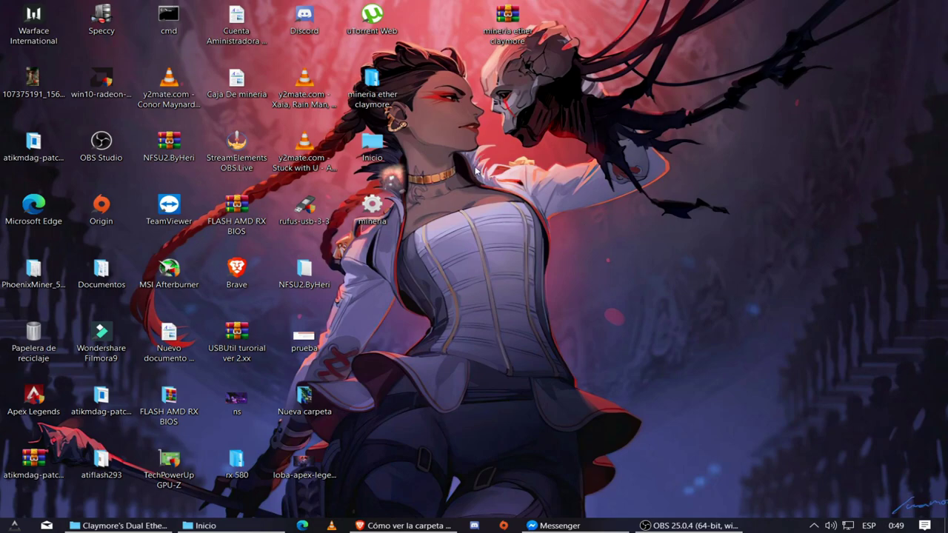
# Step: Launch the miner from the desktop's mineria shortcut and examine the console output for pool connection, detected GPU, mining speed and power consumption
pyautogui.doubleClick(372, 205)
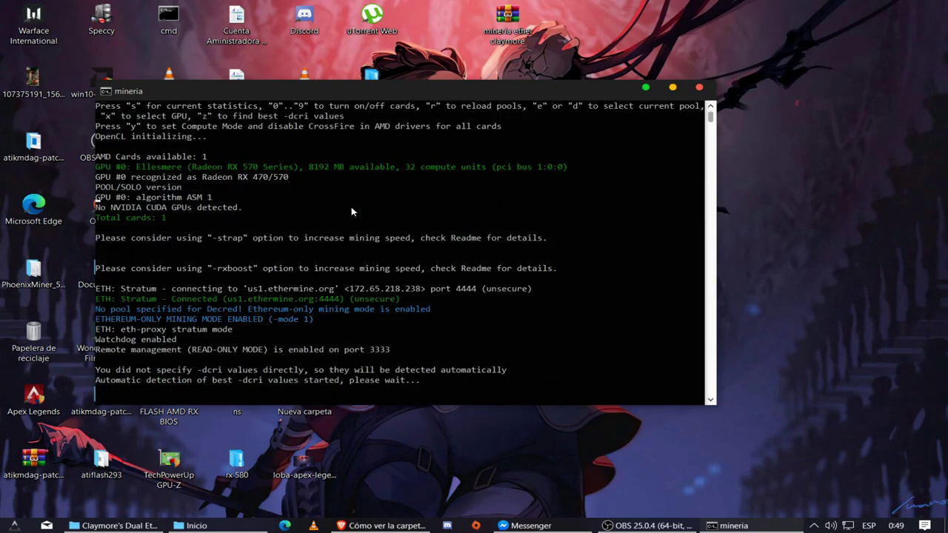
pyautogui.scroll(5, 354, 196)
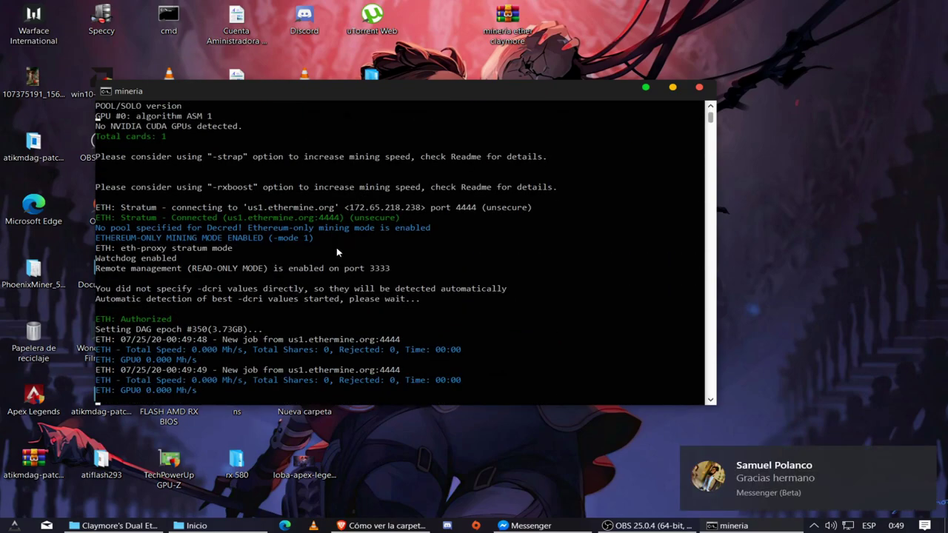
pyautogui.click(359, 290)
pyautogui.press('Escape')
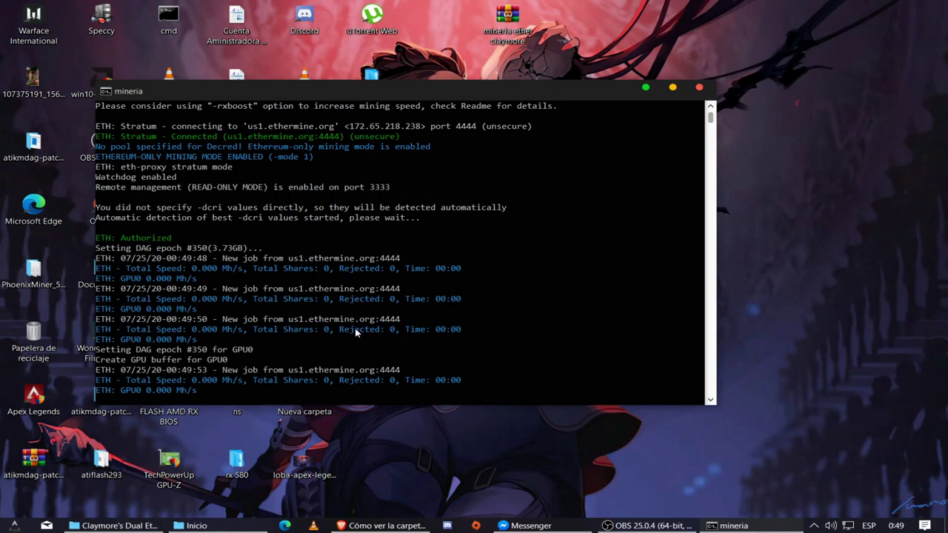
pyautogui.scroll(10, 356, 333)
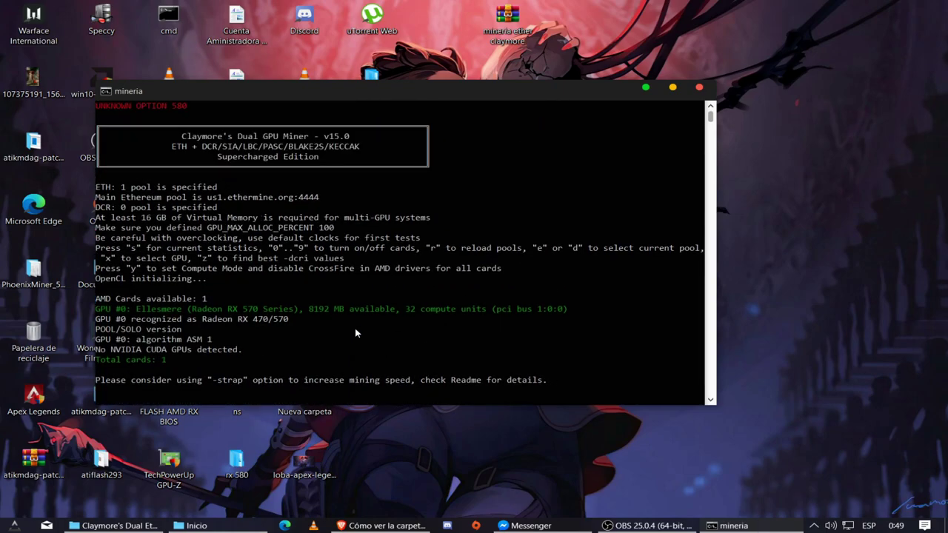
pyautogui.scroll(5, 355, 332)
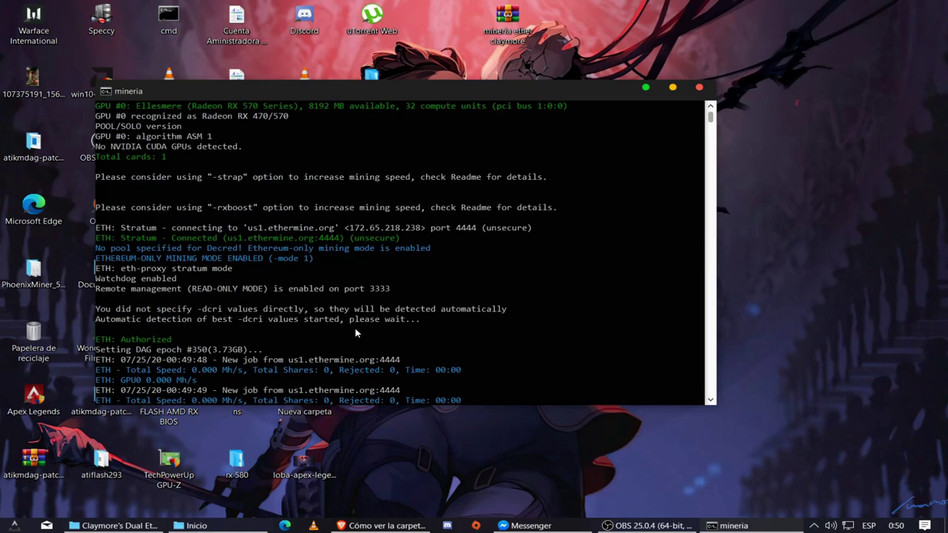
pyautogui.scroll(10, 355, 333)
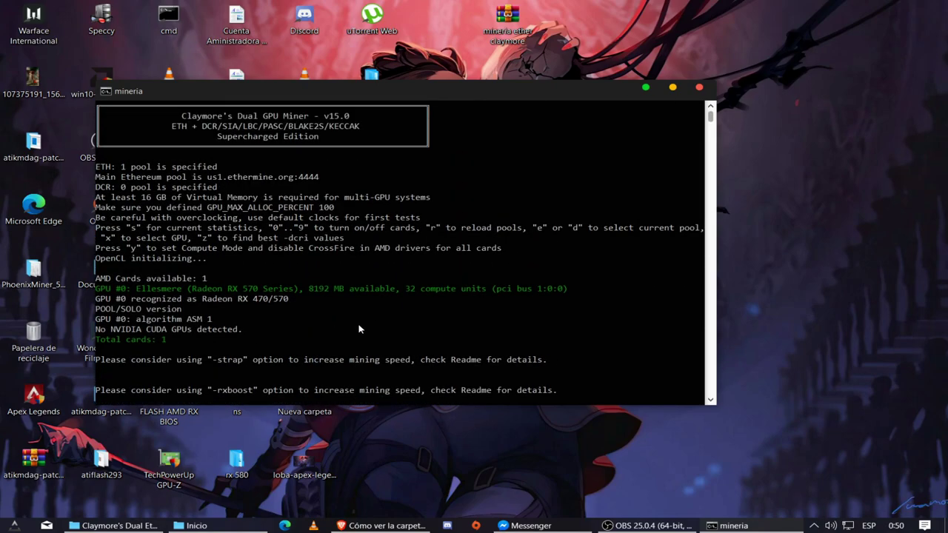
pyautogui.scroll(10, 361, 324)
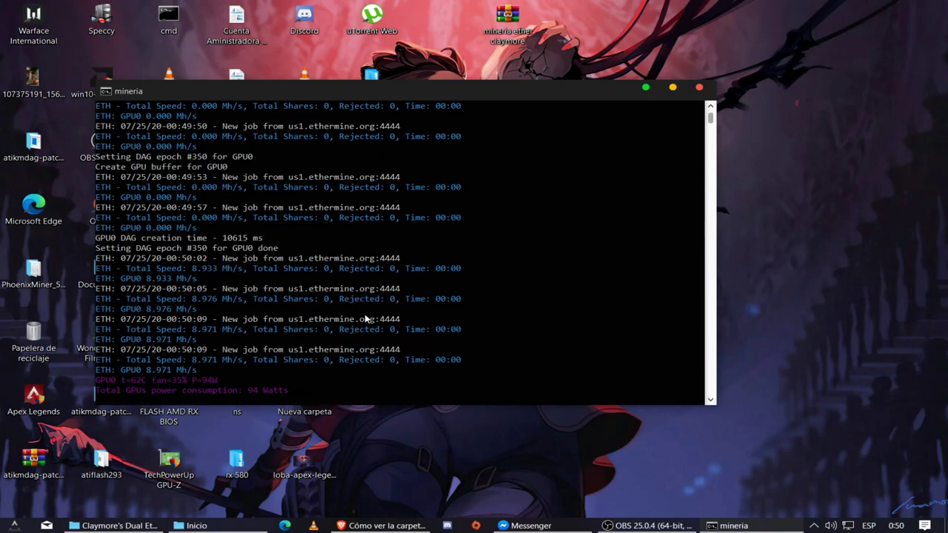
pyautogui.scroll(5, 365, 319)
pyautogui.scroll(7, 365, 318)
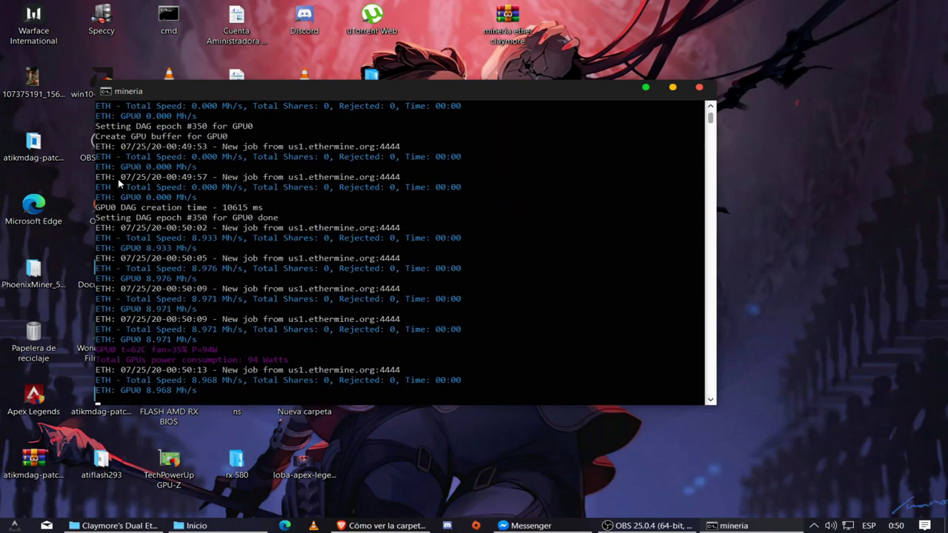
pyautogui.scroll(12, 141, 197)
pyautogui.scroll(1, 141, 197)
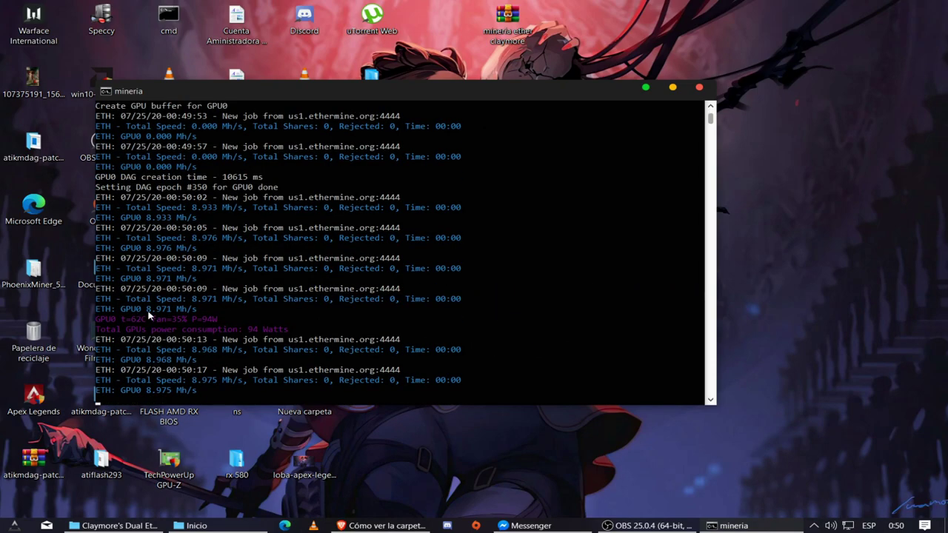
# Step: Stop the miner by closing its console window and refresh the desktop several times
pyautogui.click(700, 94)
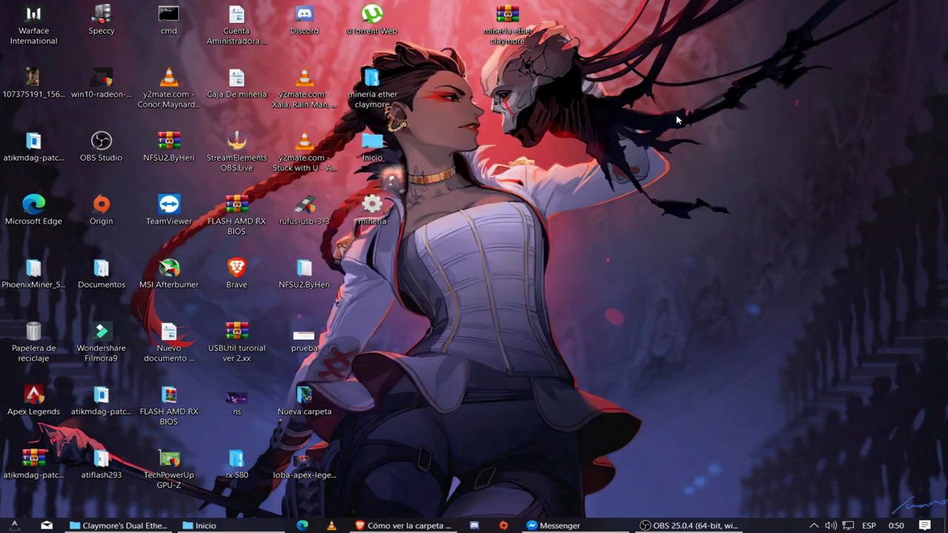
pyautogui.rightClick(592, 178)
pyautogui.click(633, 233)
pyautogui.rightClick(496, 207)
pyautogui.click(582, 256)
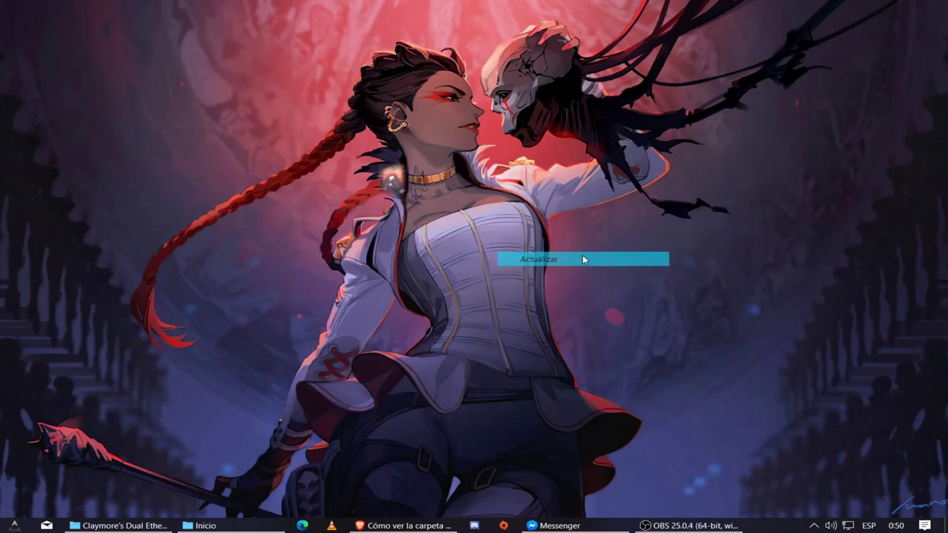
pyautogui.rightClick(660, 203)
pyautogui.click(705, 265)
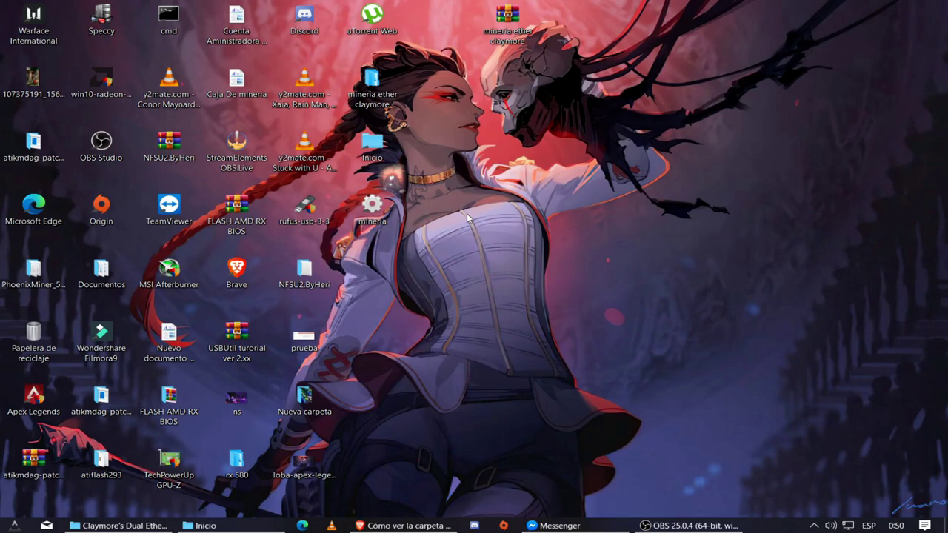
# Step: Run the desktop's mineria shortcut once more to view the mining output, close the console and refresh the desktop
pyautogui.doubleClick(372, 205)
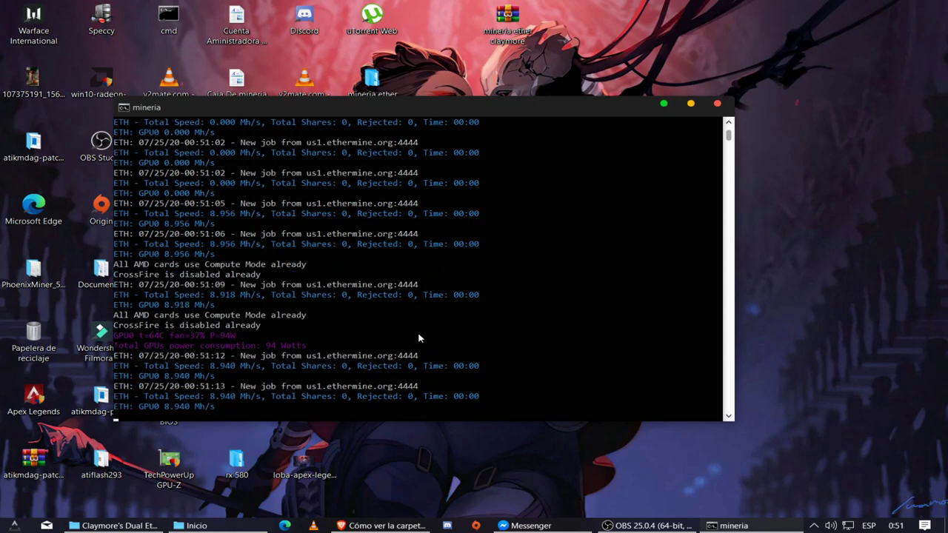
pyautogui.click(718, 106)
pyautogui.rightClick(672, 106)
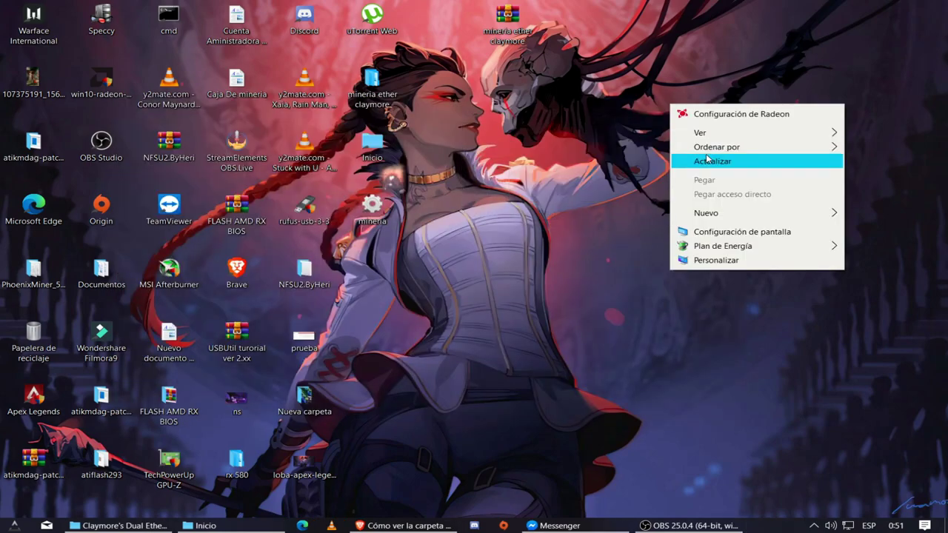
pyautogui.click(707, 158)
pyautogui.rightClick(530, 198)
pyautogui.click(585, 259)
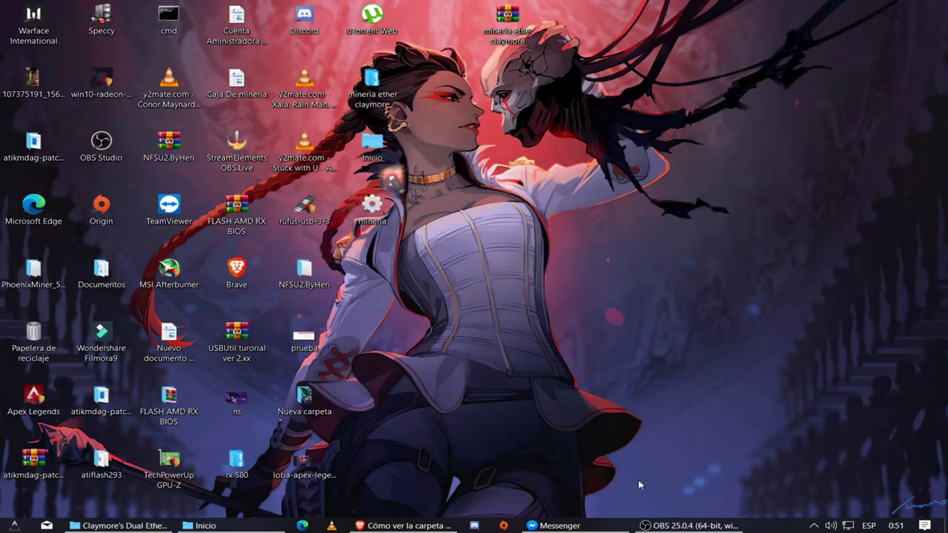
pyautogui.rightClick(619, 328)
pyautogui.click(648, 382)
# Step: Switch to the Brave browser and show Ethermine's Getting Started page
pyautogui.click(412, 526)
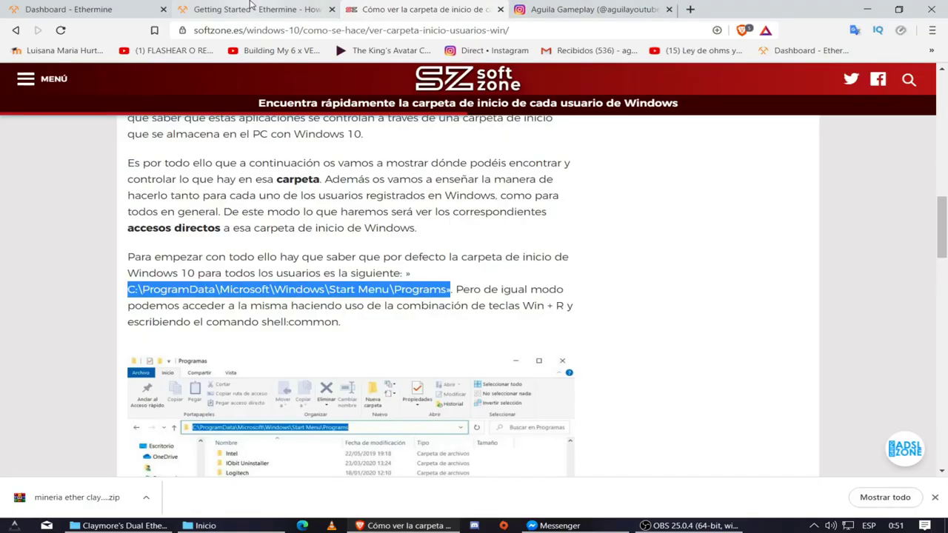
pyautogui.click(199, 7)
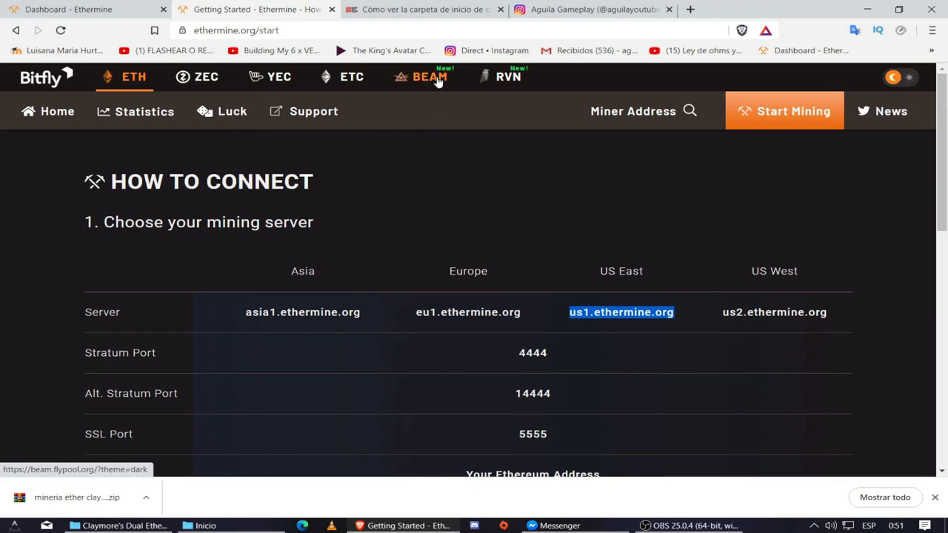
# Step: Show the BEAM pool's home page and open its Start Mining connection instructions
pyautogui.click(429, 77)
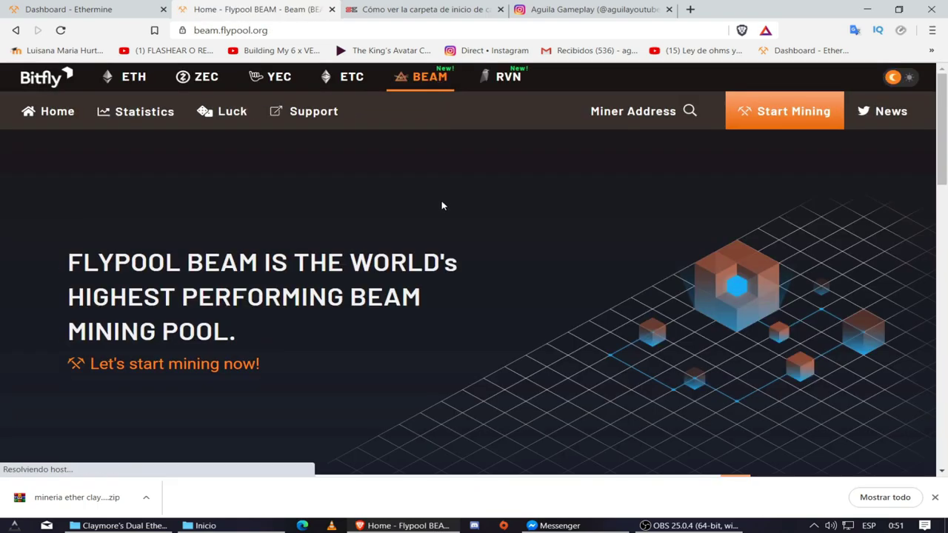
pyautogui.scroll(-3, 459, 237)
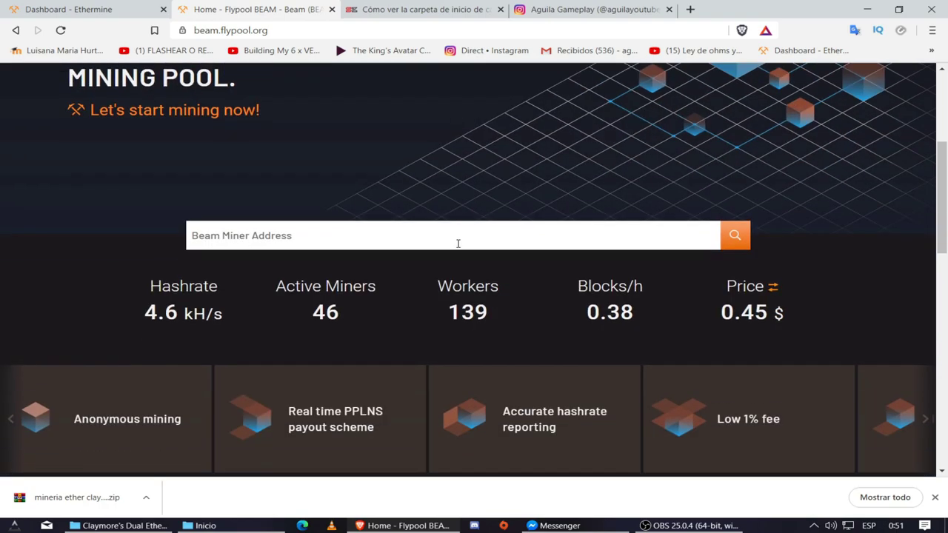
pyautogui.scroll(3, 436, 288)
pyautogui.click(760, 114)
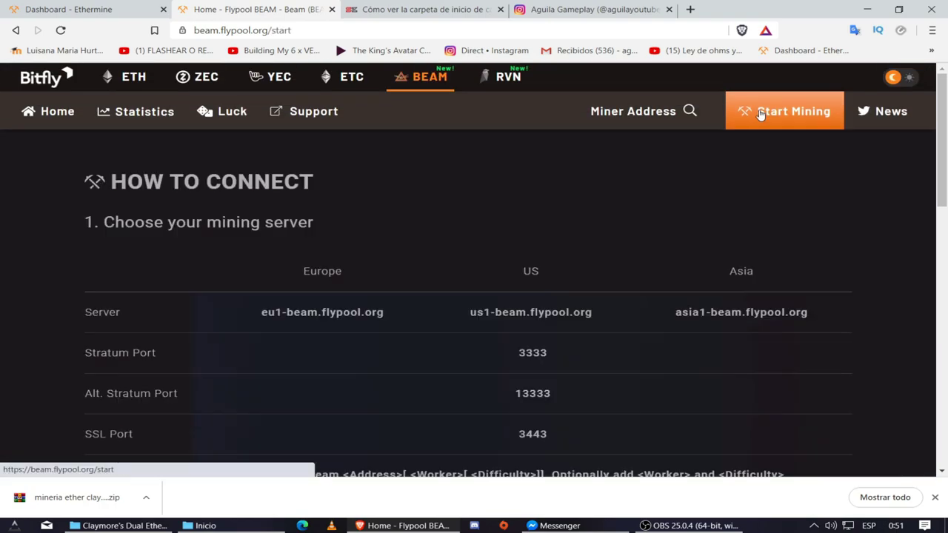
pyautogui.scroll(-3, 518, 223)
pyautogui.scroll(3, 407, 245)
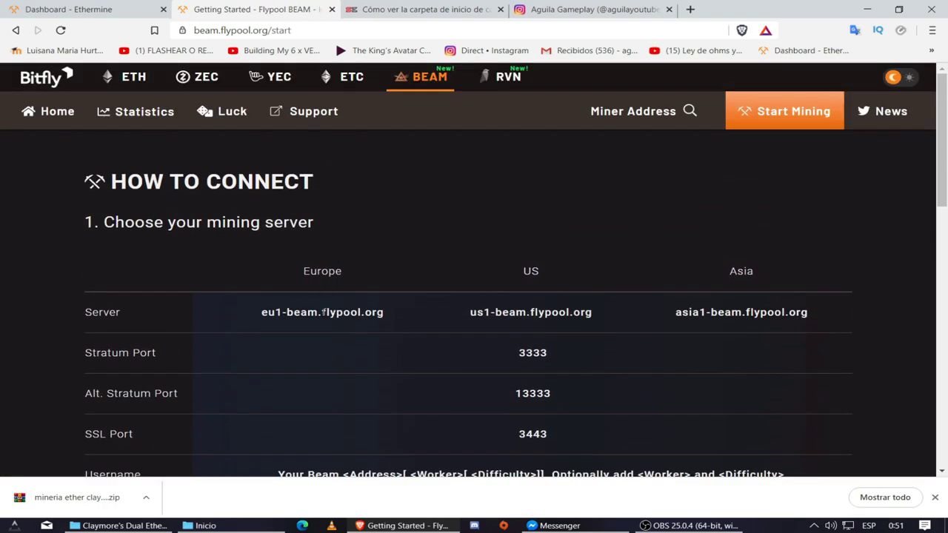
# Step: Examine the BEAM pool's US server address, stratum ports, and username and password requirements
pyautogui.doubleClick(511, 312)
pyautogui.scroll(-3, 124, 255)
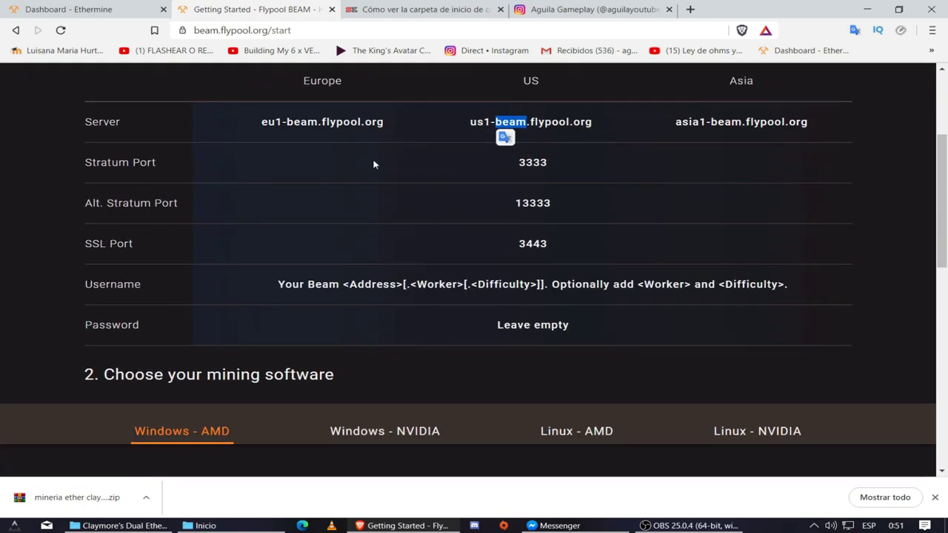
pyautogui.click(328, 164)
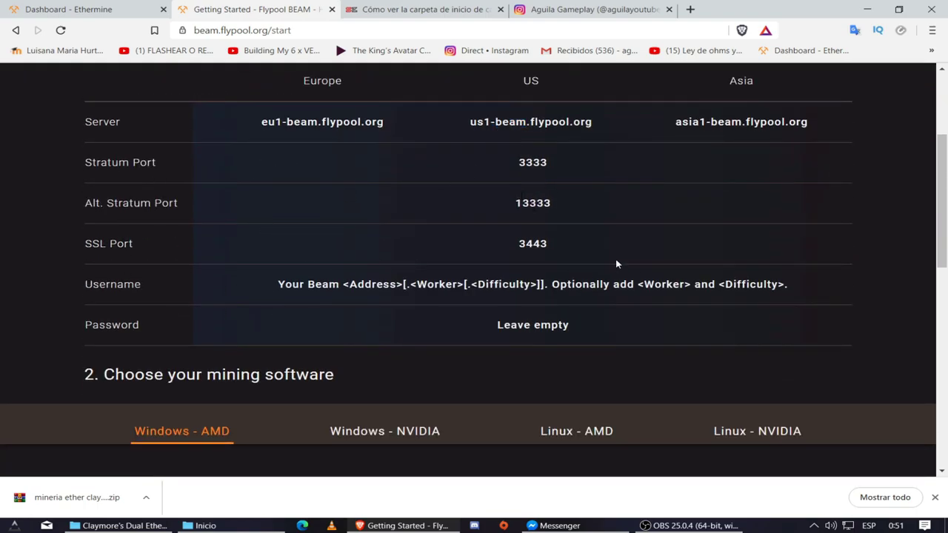
pyautogui.scroll(-2, 385, 300)
pyautogui.scroll(-1, 342, 298)
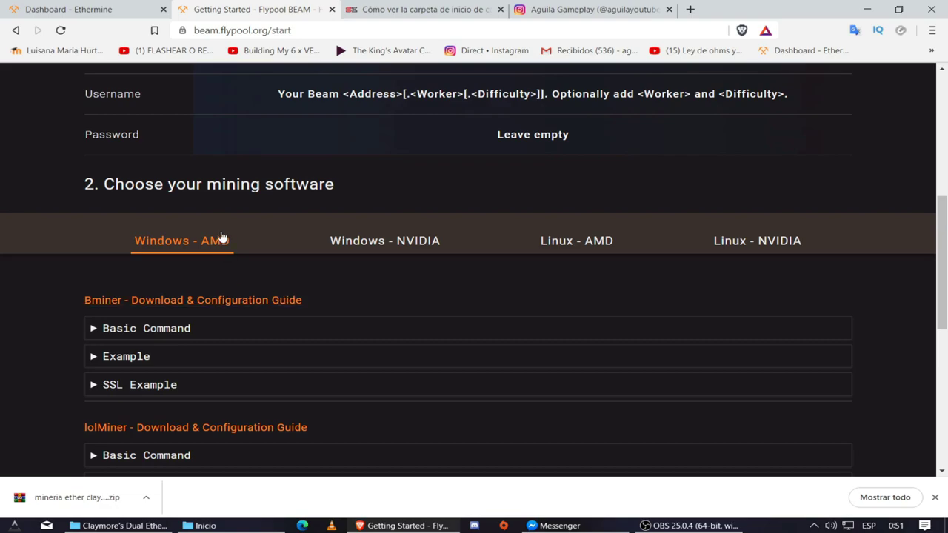
# Step: Compare BEAM's mining software lists for Windows - NVIDIA, Linux - AMD and Linux - NVIDIA, ending on Windows - AMD
pyautogui.click(386, 241)
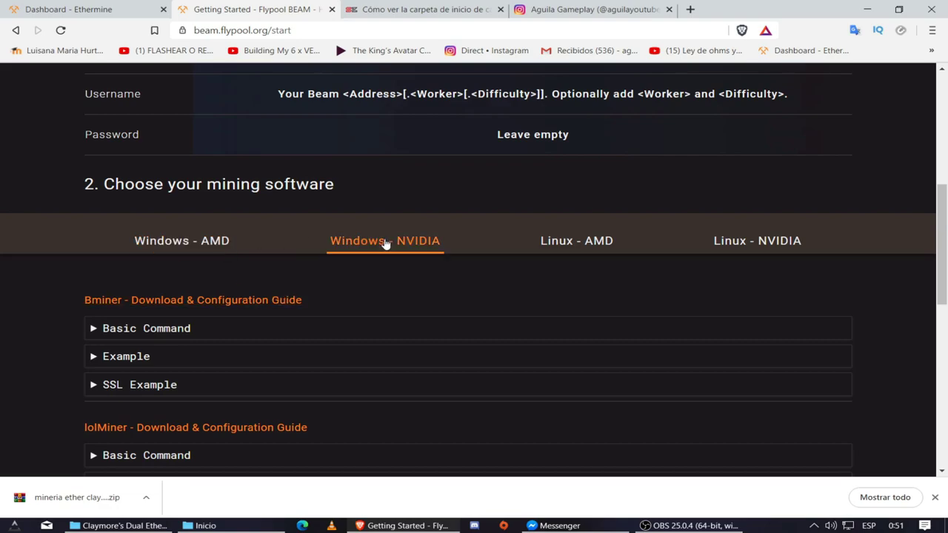
pyautogui.click(605, 243)
pyautogui.click(764, 246)
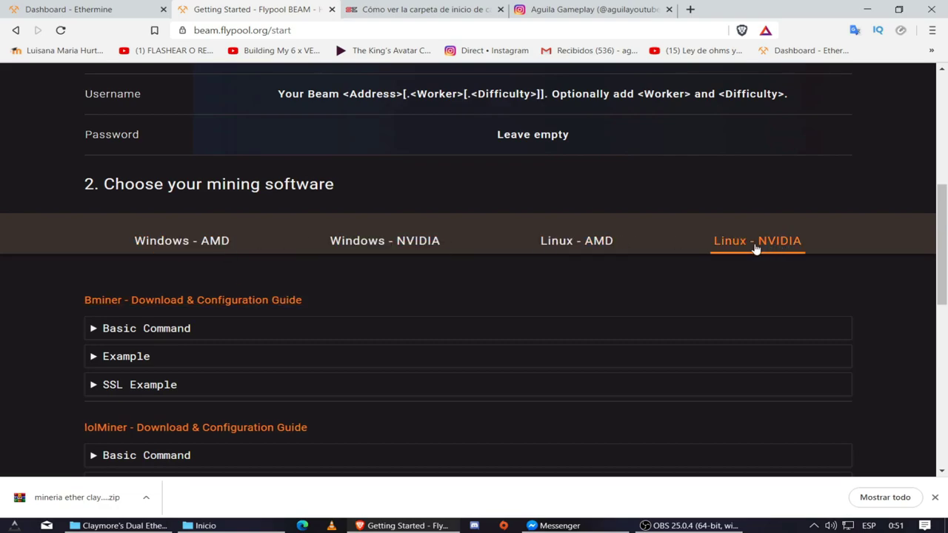
pyautogui.click(216, 252)
pyautogui.scroll(-3, 216, 252)
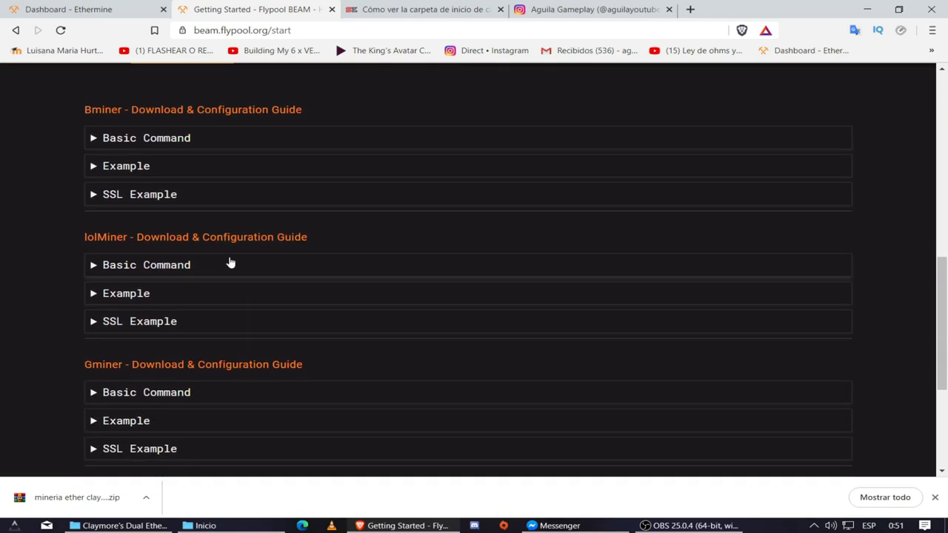
# Step: Examine the Bminer, lolMiner and Gminer download and configuration entries offered for BEAM on Windows - AMD
pyautogui.scroll(3, 152, 259)
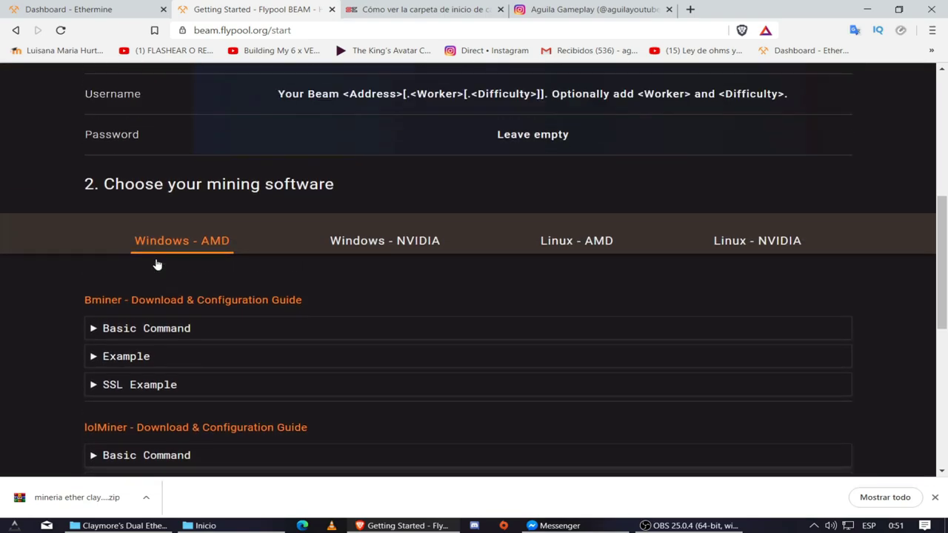
pyautogui.scroll(-3, 210, 328)
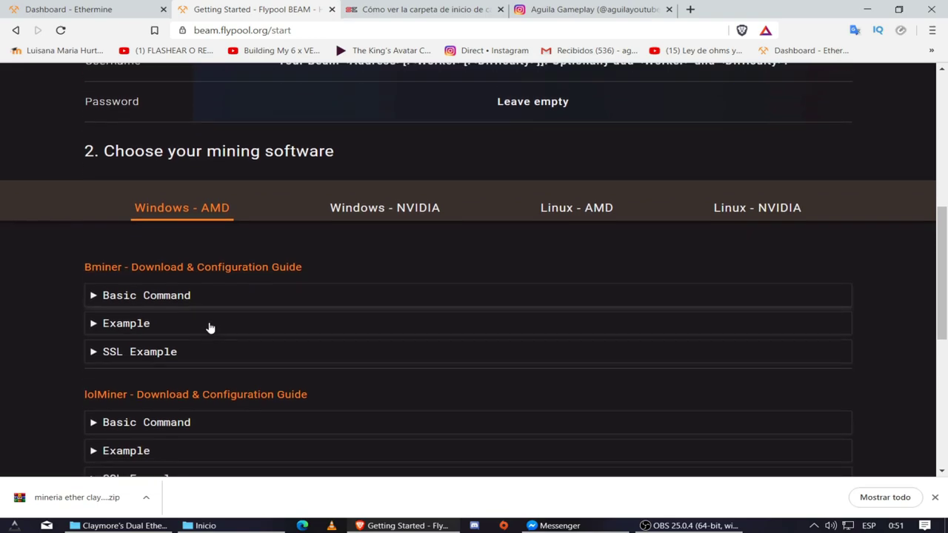
pyautogui.scroll(-1, 212, 328)
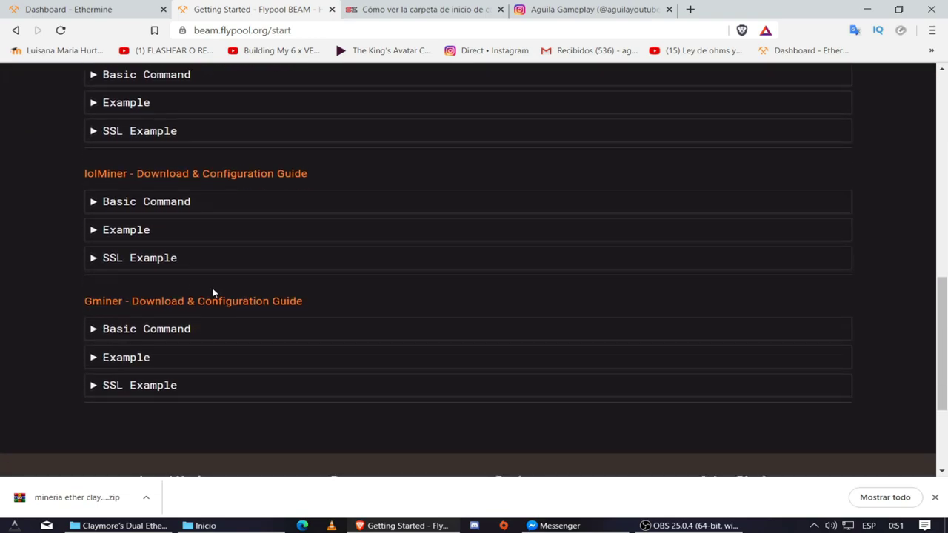
pyautogui.scroll(4, 212, 294)
pyautogui.scroll(-2, 222, 291)
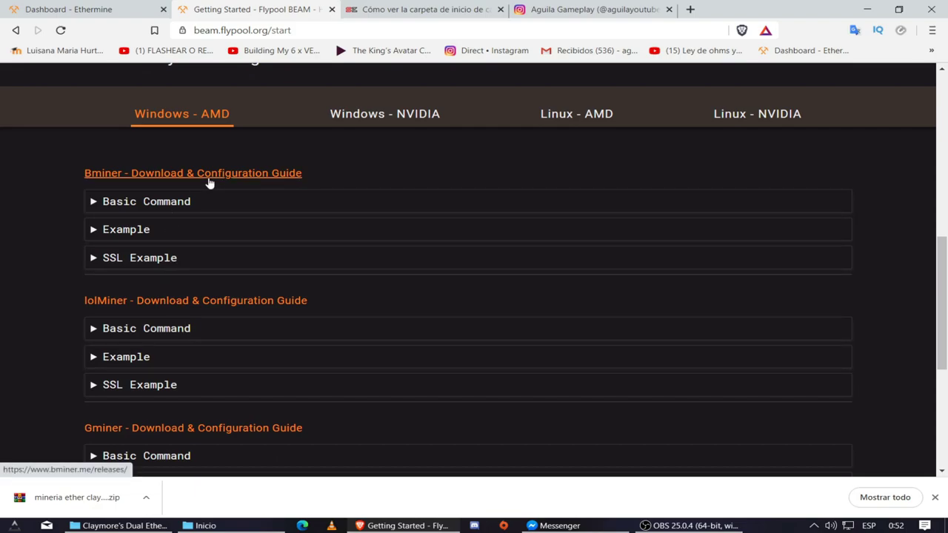
pyautogui.scroll(-2, 209, 182)
pyautogui.scroll(3, 209, 179)
pyautogui.scroll(-3, 209, 178)
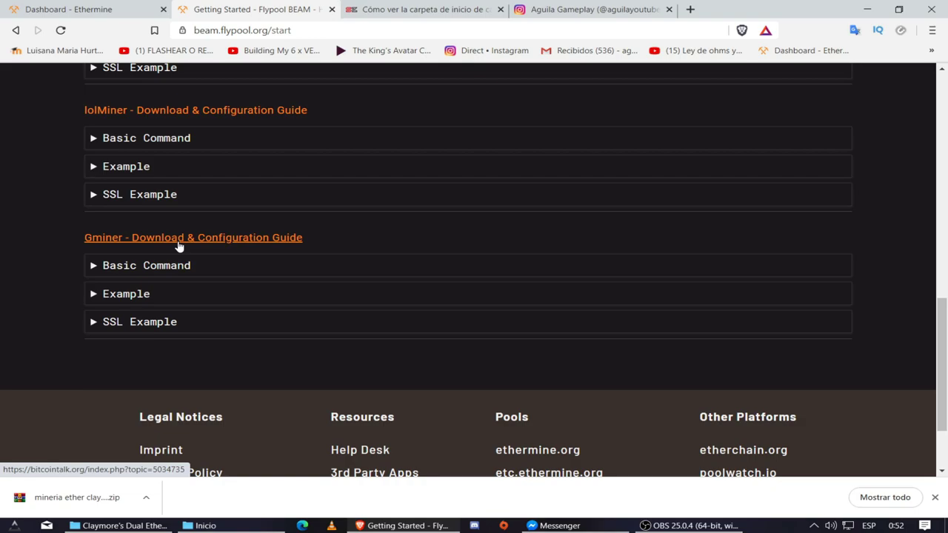
pyautogui.scroll(4, 215, 263)
pyautogui.scroll(5, 217, 264)
pyautogui.scroll(-4, 218, 265)
pyautogui.scroll(4, 192, 313)
pyautogui.scroll(2, 412, 165)
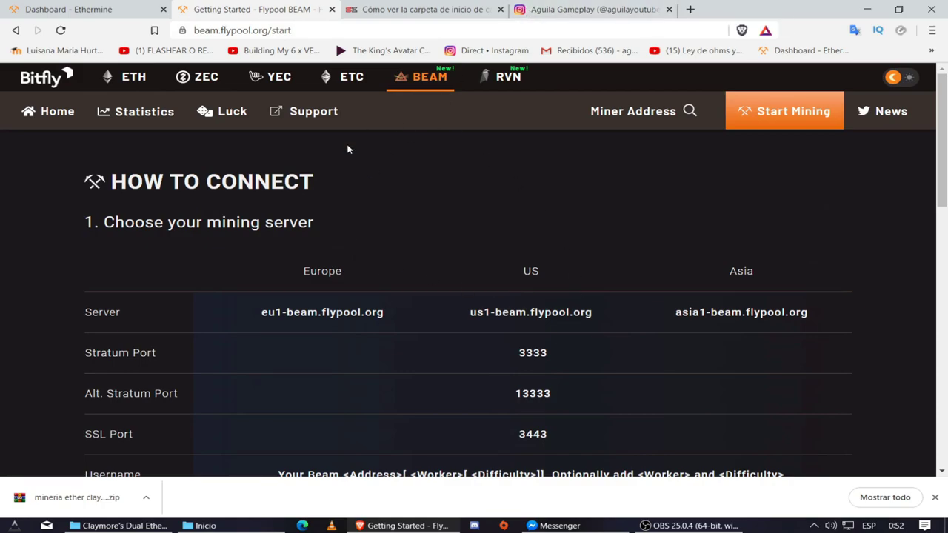
# Step: Switch to the Ravencoin (RVN) pool and examine its Start Mining server and port settings
pyautogui.click(485, 79)
pyautogui.scroll(-5, 412, 203)
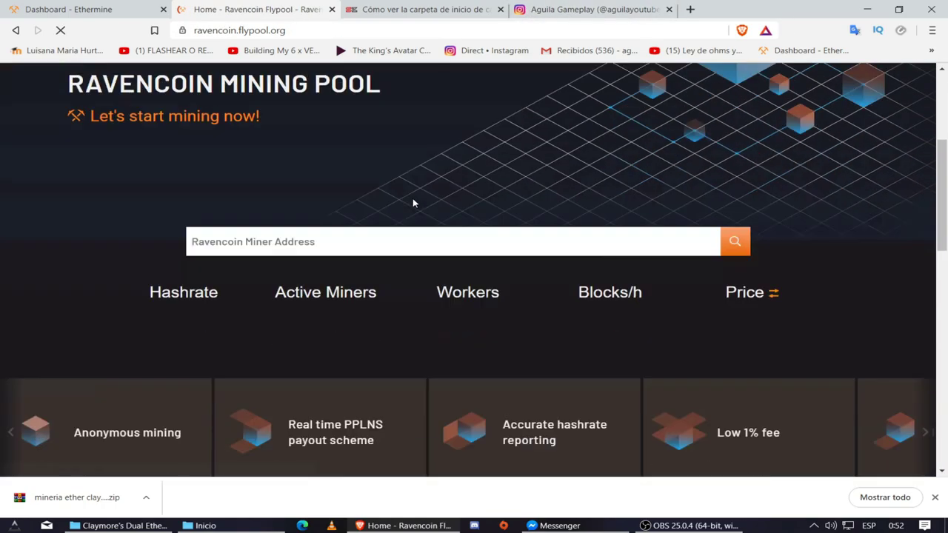
pyautogui.scroll(5, 412, 203)
pyautogui.click(775, 114)
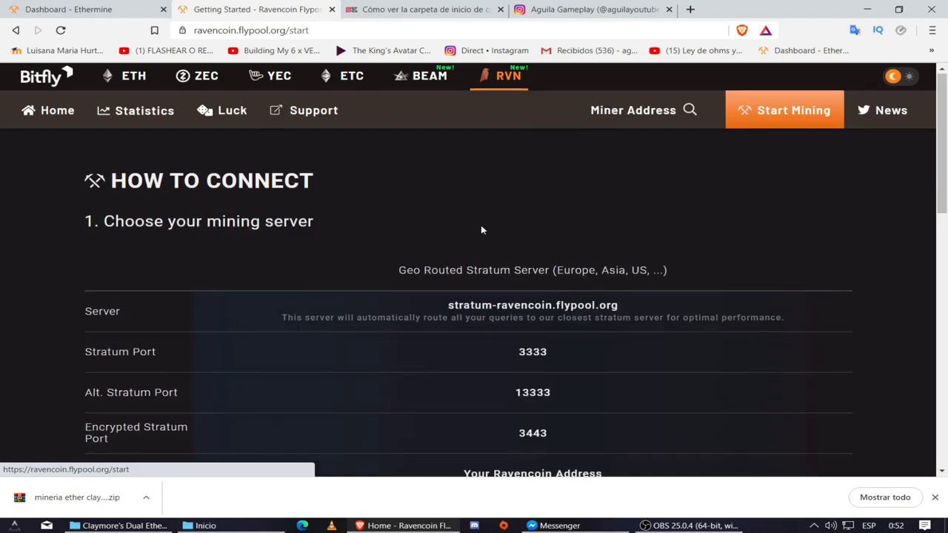
pyautogui.scroll(-4, 474, 230)
pyautogui.scroll(1, 458, 230)
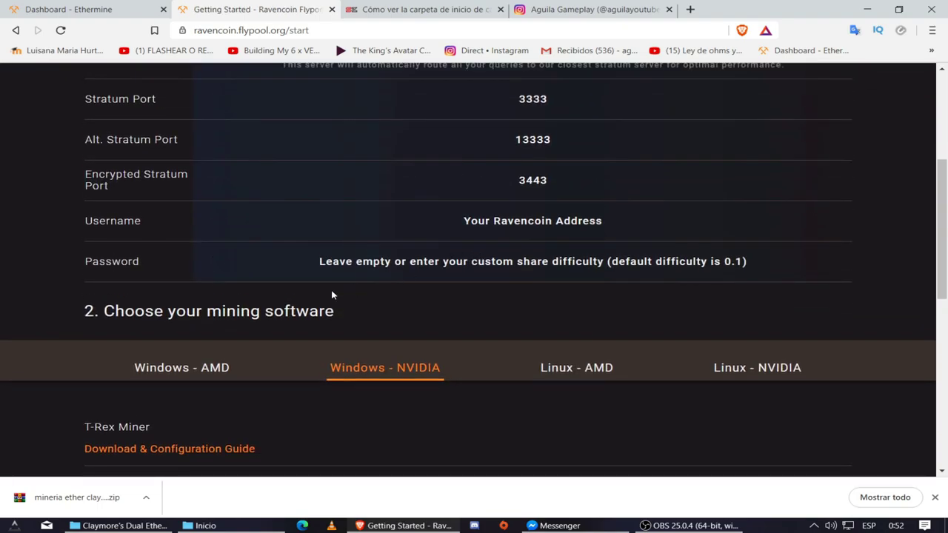
pyautogui.scroll(-2, 353, 290)
# Step: View the Windows - AMD mining software for Ravencoin and highlight the NBMiner entry
pyautogui.click(205, 243)
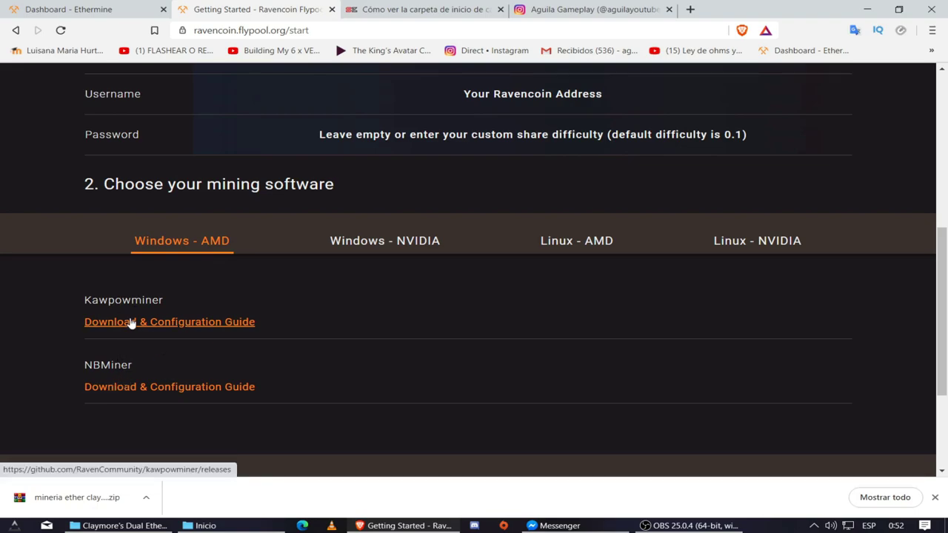
pyautogui.moveTo(82, 370); pyautogui.dragTo(153, 368)
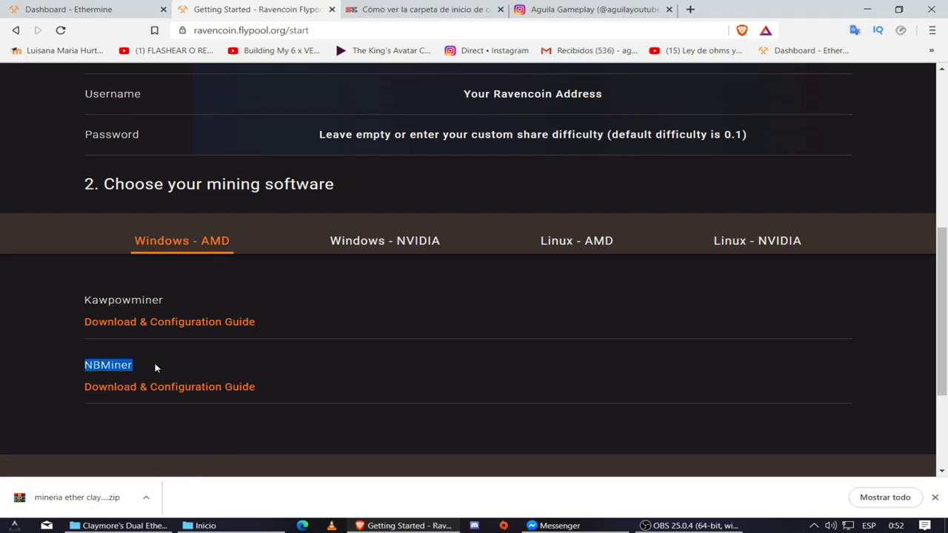
pyautogui.scroll(3, 98, 391)
pyautogui.scroll(-3, 104, 385)
pyautogui.scroll(4, 376, 305)
pyautogui.scroll(2, 379, 305)
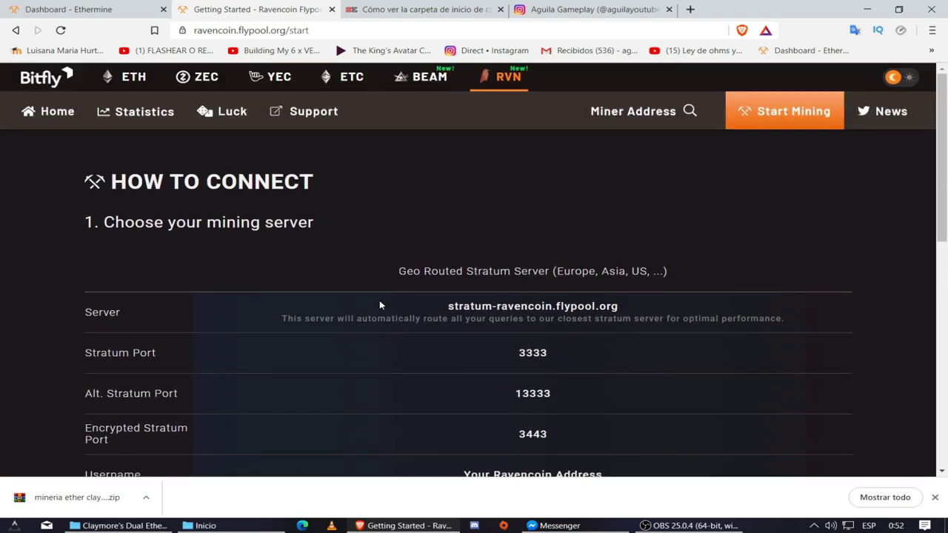
# Step: Switch to the Ethereum Classic (ETC) pool and open its Start Mining connection instructions
pyautogui.click(343, 77)
pyautogui.scroll(-2, 393, 138)
pyautogui.scroll(-4, 393, 138)
pyautogui.scroll(6, 625, 227)
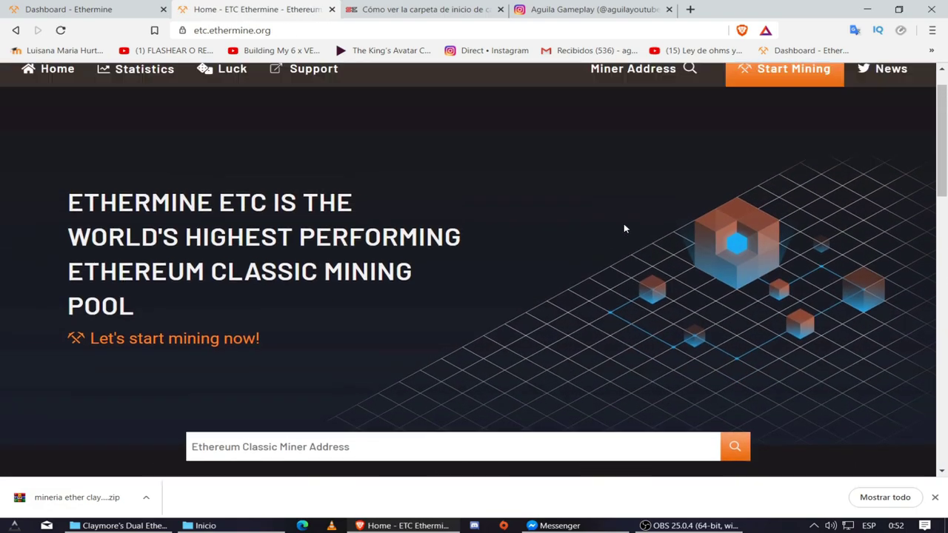
pyautogui.click(770, 118)
pyautogui.scroll(-4, 324, 253)
pyautogui.scroll(4, 175, 249)
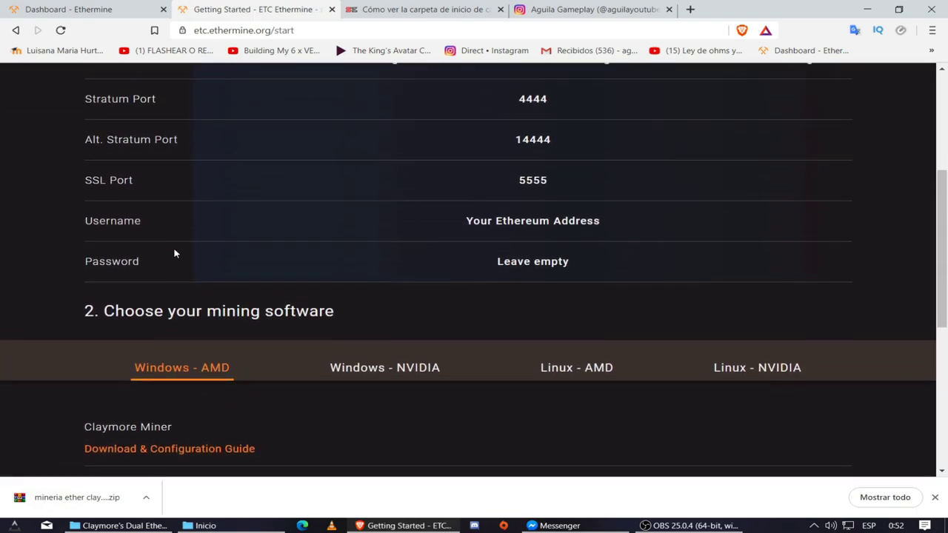
# Step: Examine the ETC pool's Asia and US server addresses in the mining server table
pyautogui.scroll(-3, 407, 205)
pyautogui.doubleClick(274, 185)
pyautogui.click(274, 185)
pyautogui.scroll(-3, 239, 258)
pyautogui.scroll(2, 710, 203)
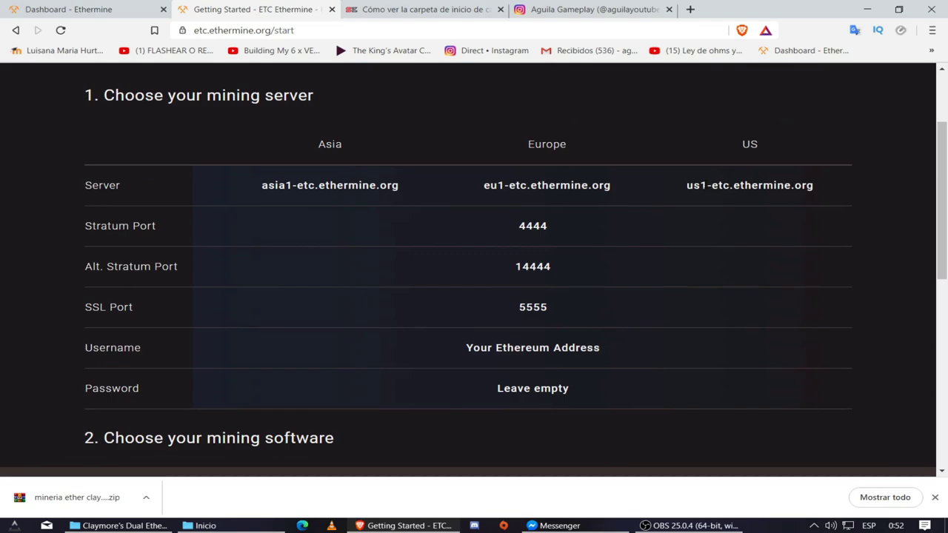
pyautogui.doubleClick(747, 185)
pyautogui.doubleClick(719, 185)
pyautogui.click(739, 180)
# Step: Review the ETC pool's Windows - AMD mining software and highlight the Ethminer entry
pyautogui.scroll(-5, 477, 191)
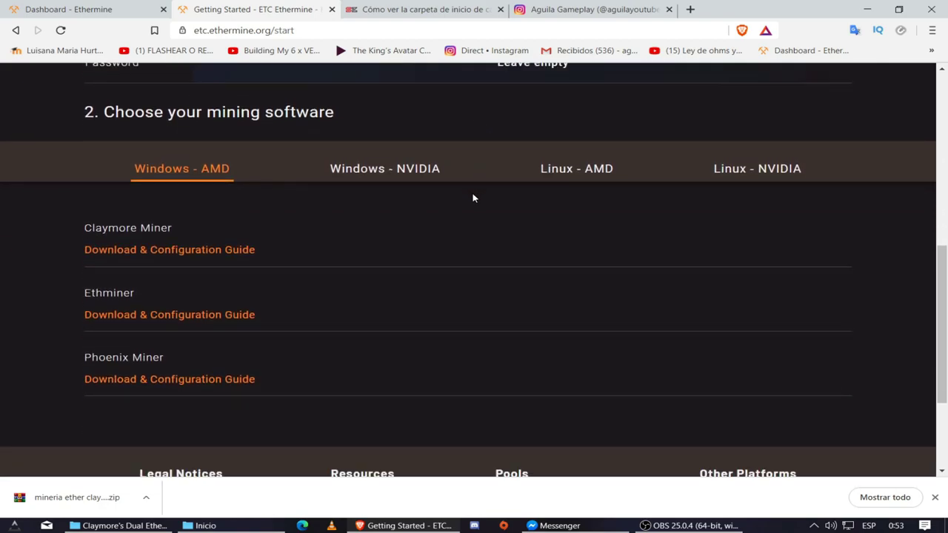
pyautogui.scroll(2, 68, 326)
pyautogui.scroll(-2, 115, 321)
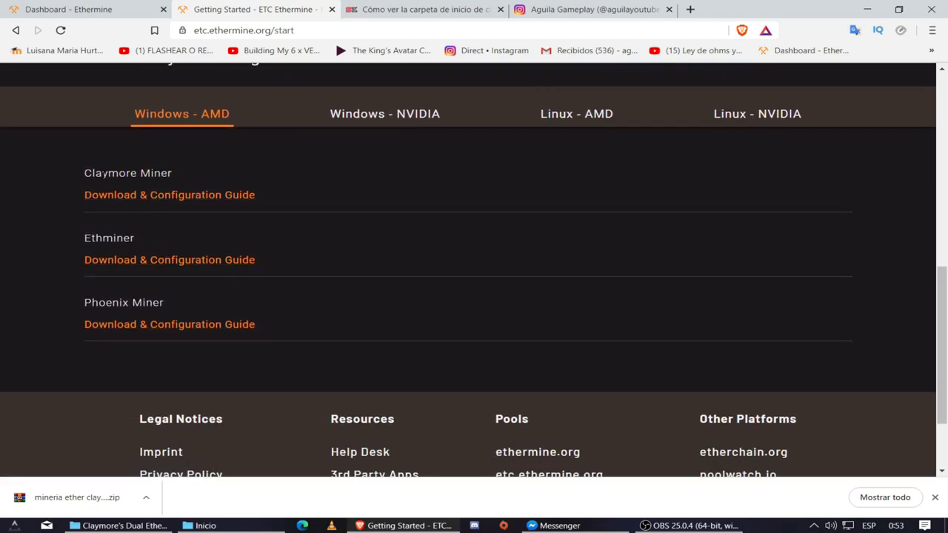
pyautogui.doubleClick(109, 238)
pyautogui.scroll(5, 469, 243)
pyautogui.scroll(-5, 463, 254)
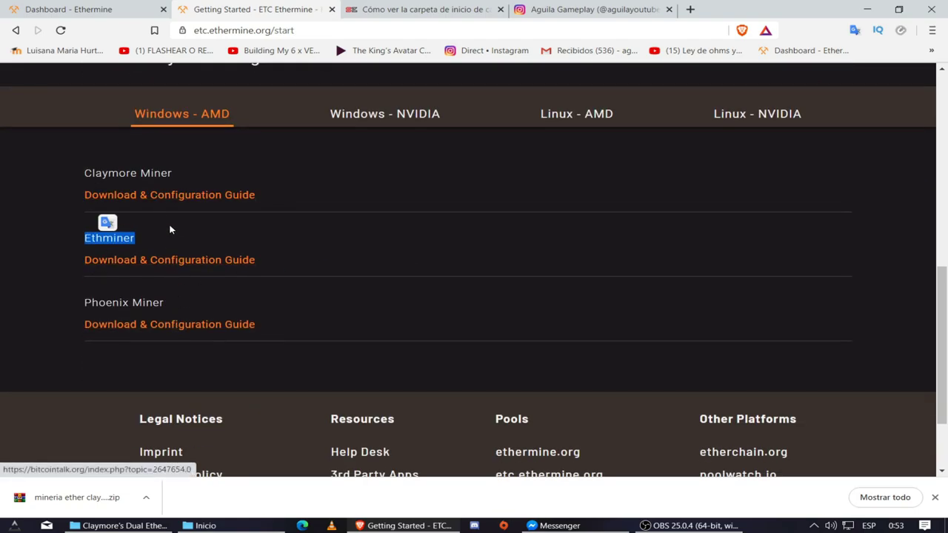
# Step: Open the Claymore Miner download guide and follow its MEGA link to the folder of miner releases
pyautogui.click(170, 194)
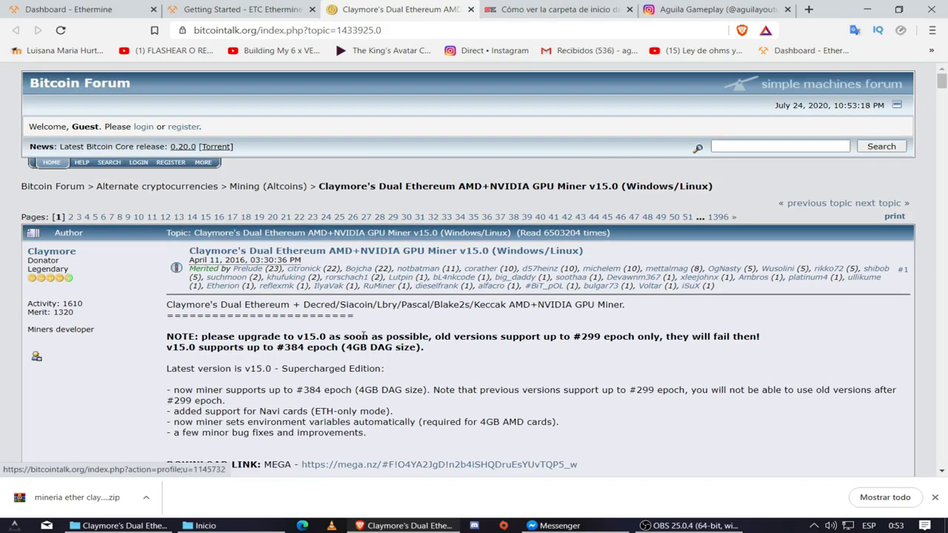
pyautogui.scroll(-3, 364, 337)
pyautogui.click(383, 275)
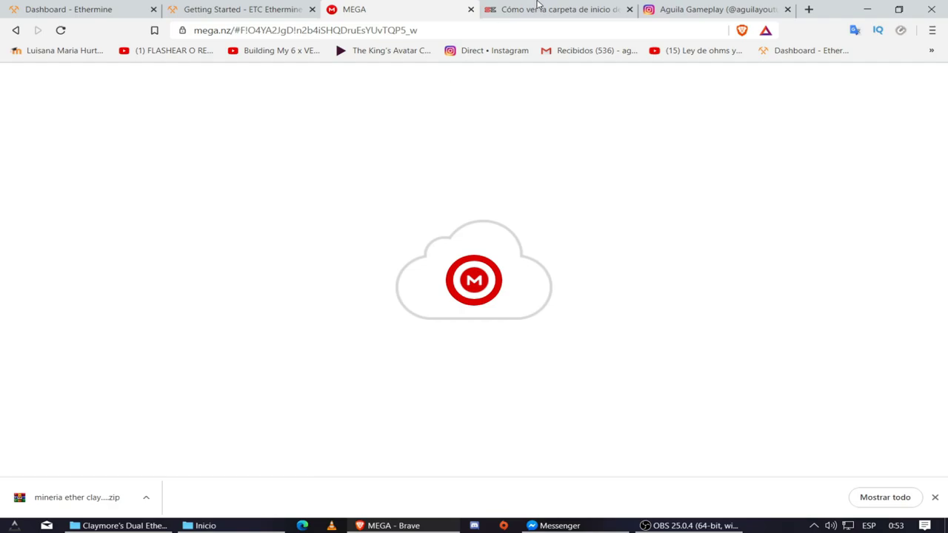
pyautogui.click(530, 9)
pyautogui.click(385, 9)
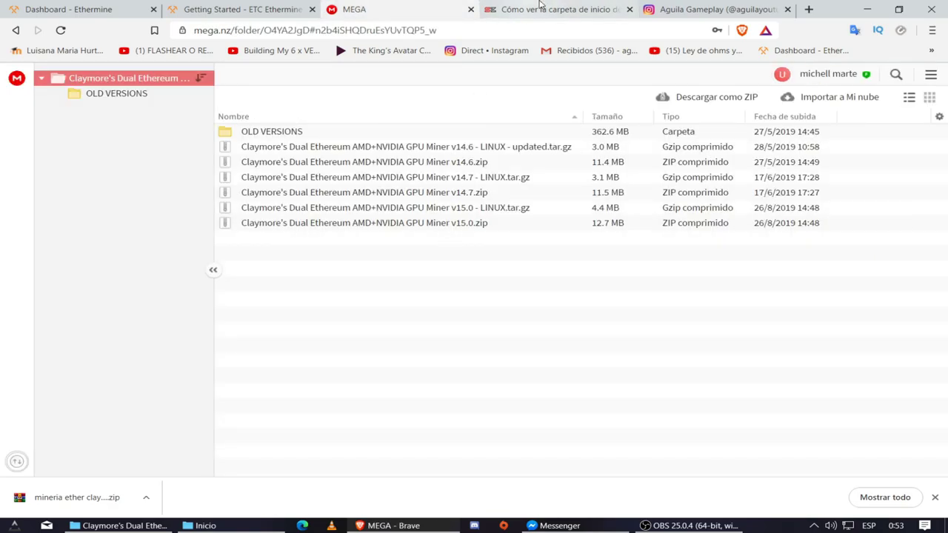
pyautogui.click(501, 11)
# Step: Return to the ETC pool's Getting Started page and show the BEAM pool's home page and statistics again
pyautogui.click(244, 8)
pyautogui.scroll(5, 437, 245)
pyautogui.scroll(2, 438, 246)
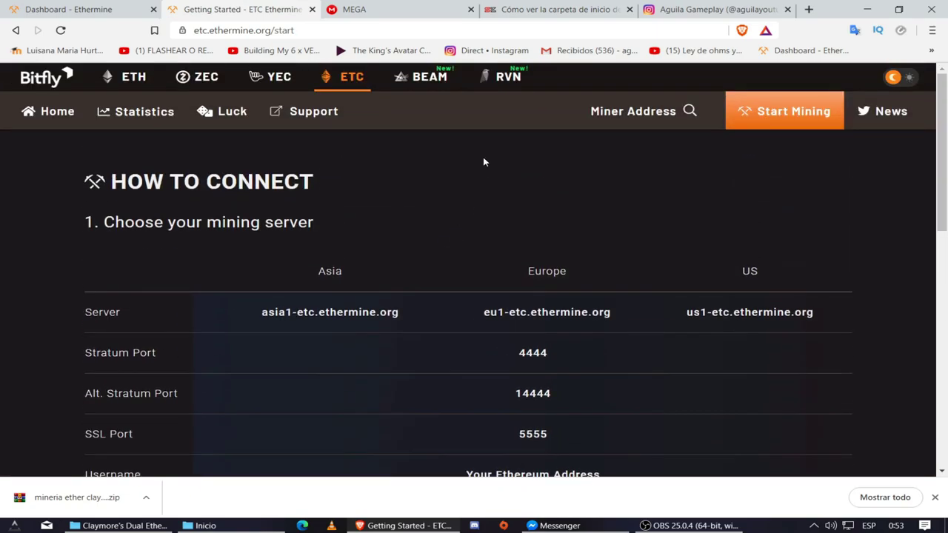
pyautogui.click(419, 74)
pyautogui.scroll(-4, 430, 162)
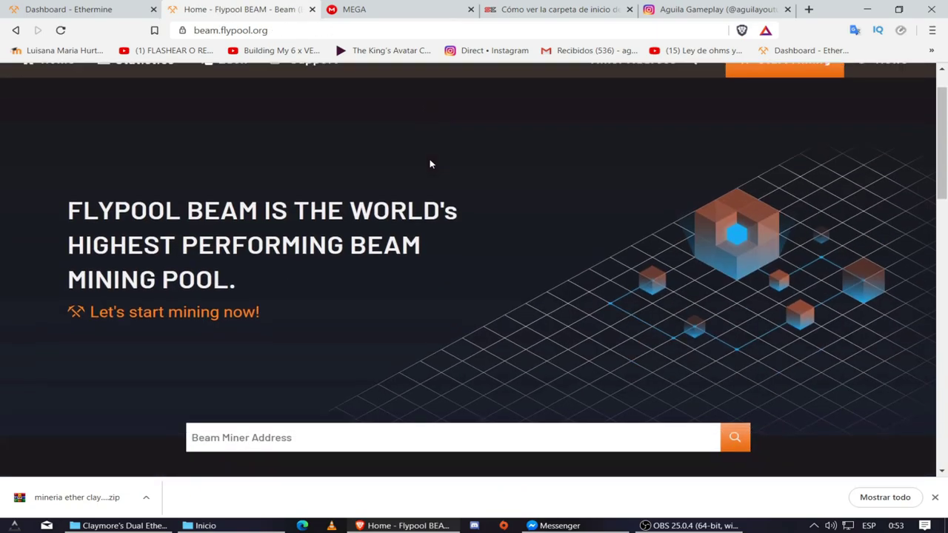
pyautogui.scroll(4, 430, 163)
pyautogui.scroll(-3, 437, 174)
pyautogui.scroll(3, 440, 175)
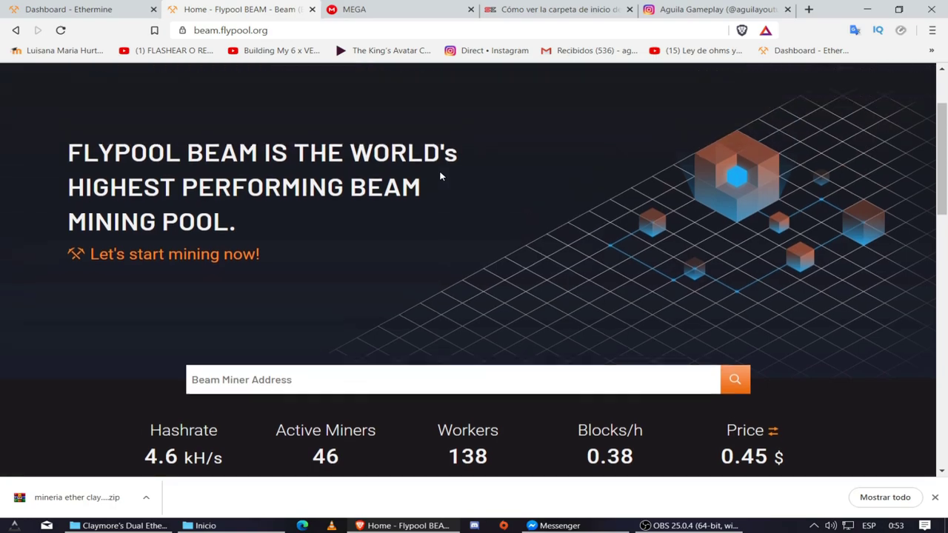
pyautogui.scroll(-4, 437, 141)
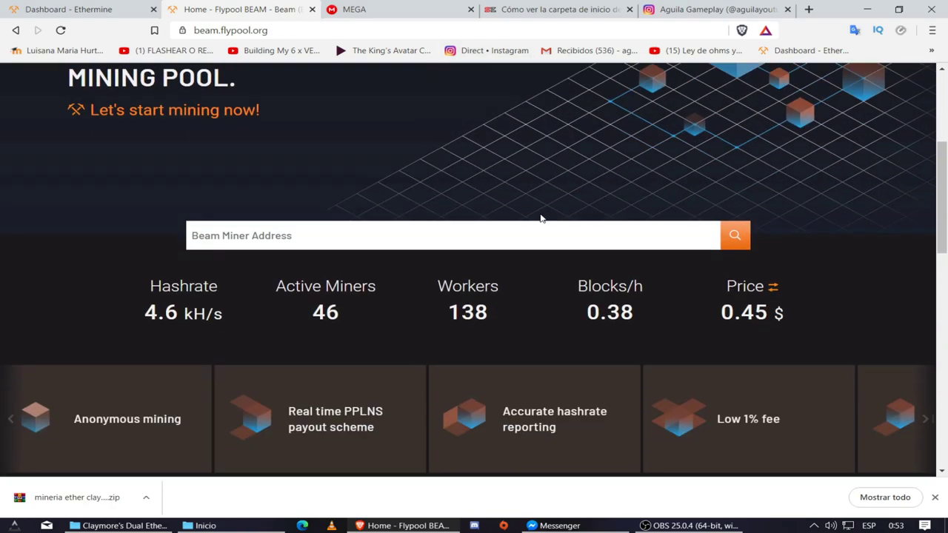
pyautogui.scroll(3, 560, 213)
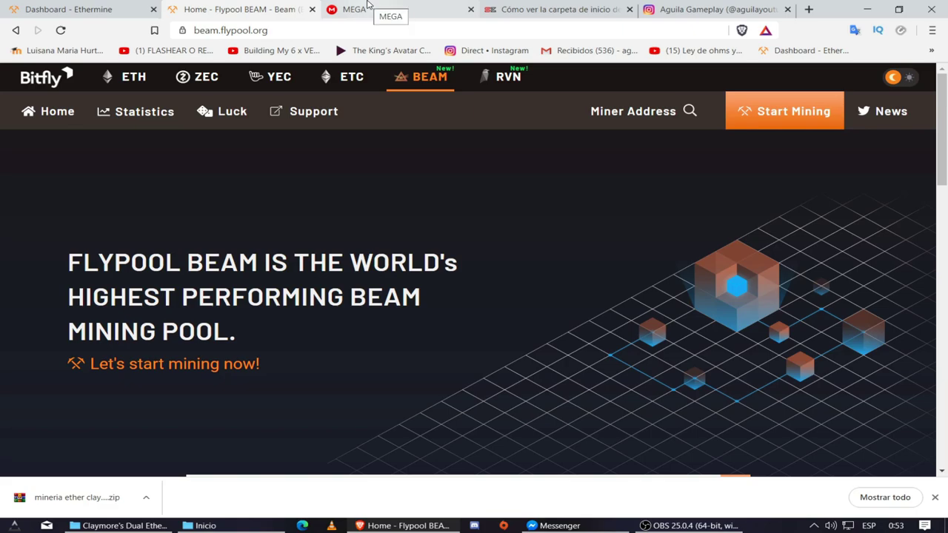
pyautogui.click(355, 7)
pyautogui.click(568, 7)
pyautogui.click(437, 7)
pyautogui.click(215, 9)
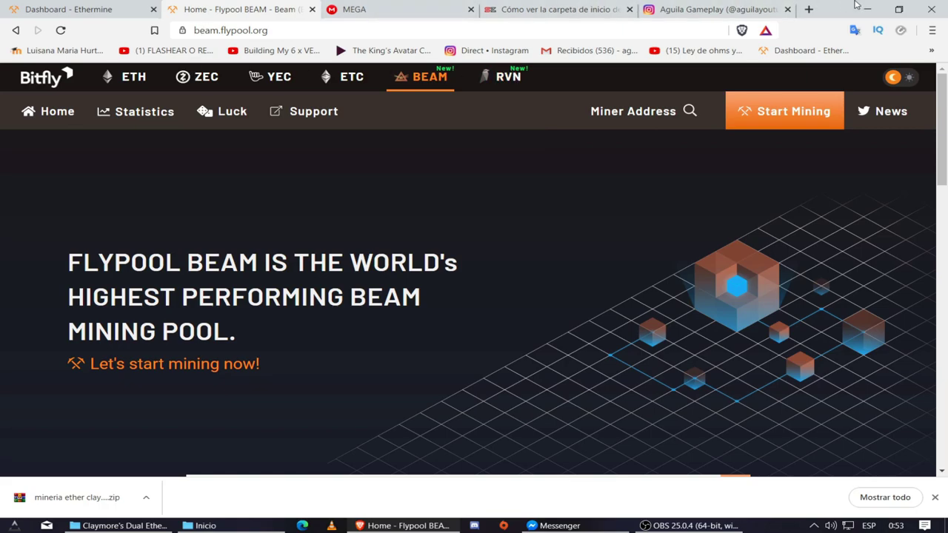
pyautogui.click(867, 9)
pyautogui.rightClick(506, 176)
pyautogui.click(550, 232)
pyautogui.rightClick(550, 232)
pyautogui.click(596, 290)
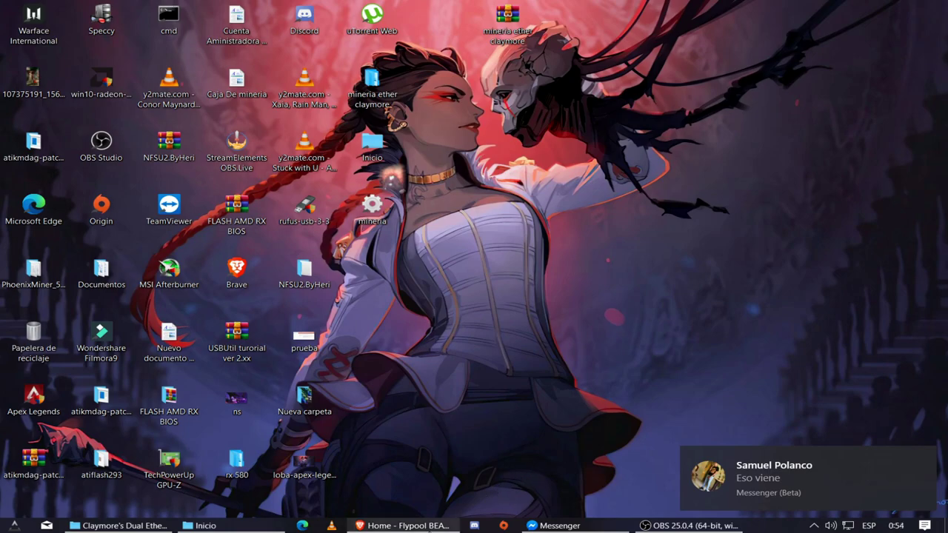
# Step: Switch to Messenger and reply "no bro" to the contact's question about whether the fans are included
pyautogui.click(406, 526)
pyautogui.click(547, 524)
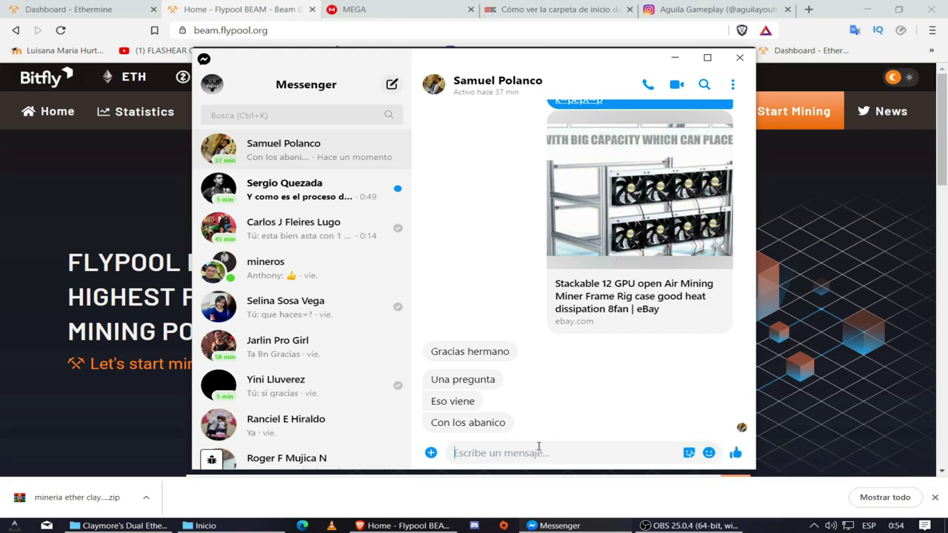
pyautogui.write('no bto')
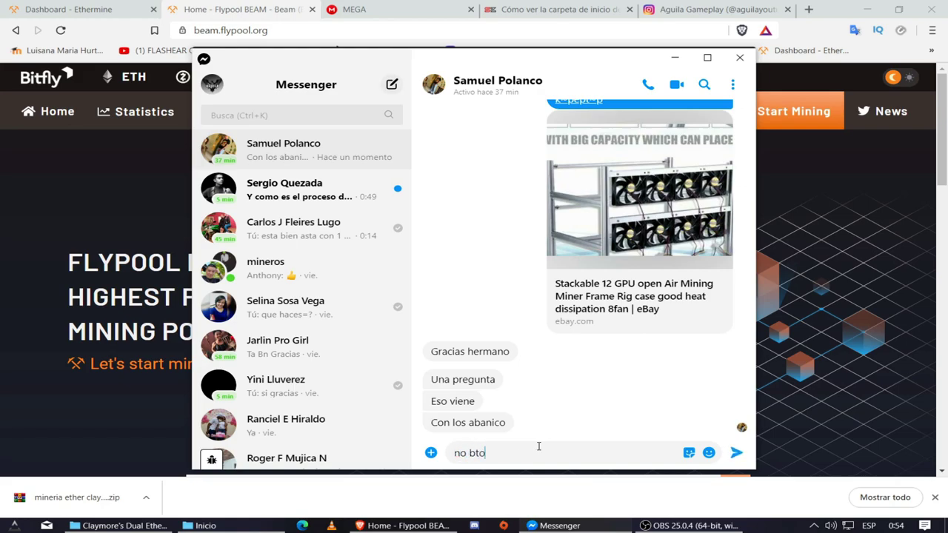
pyautogui.write('o')
pyautogui.press('Return')
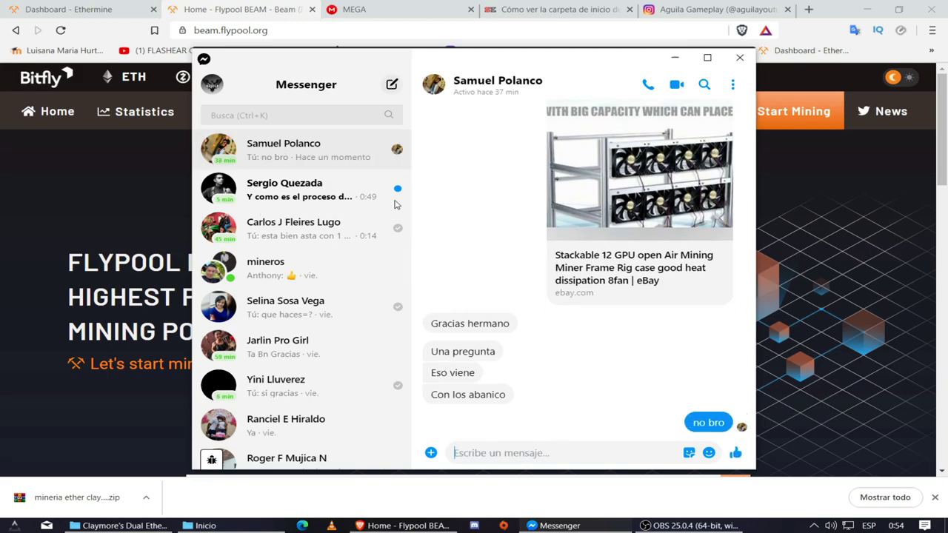
# Step: Check the unread conversation and read back through the mineros group's messages about power supplies and graphics cards
pyautogui.click(319, 203)
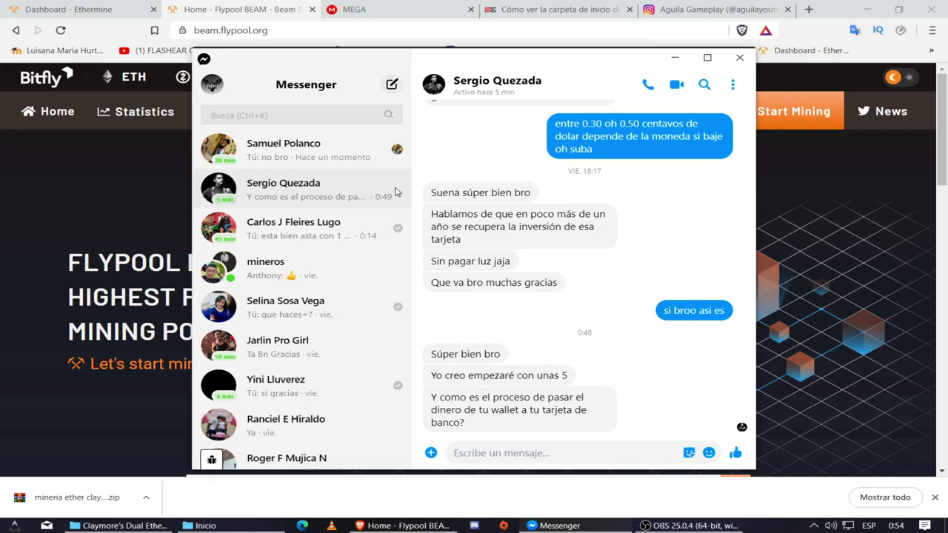
pyautogui.click(326, 275)
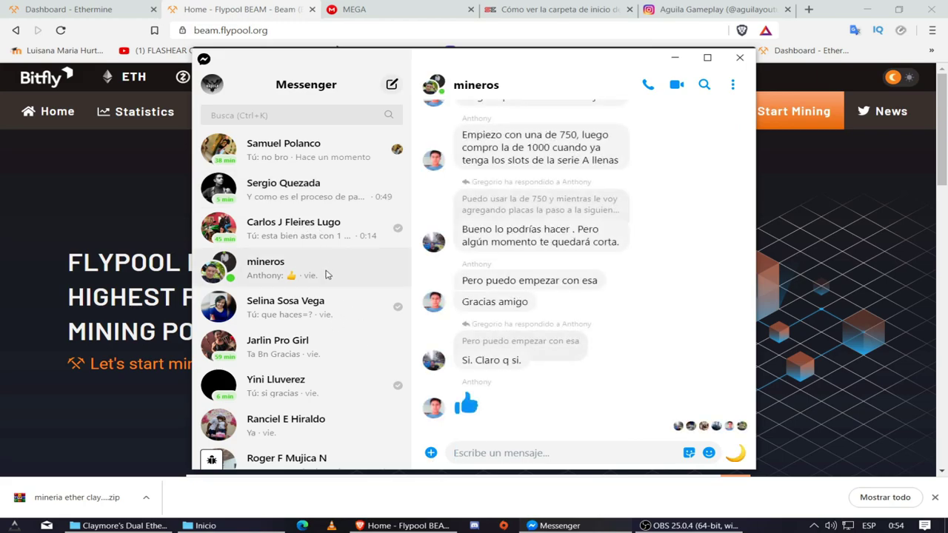
pyautogui.scroll(3, 617, 302)
pyautogui.scroll(2, 617, 300)
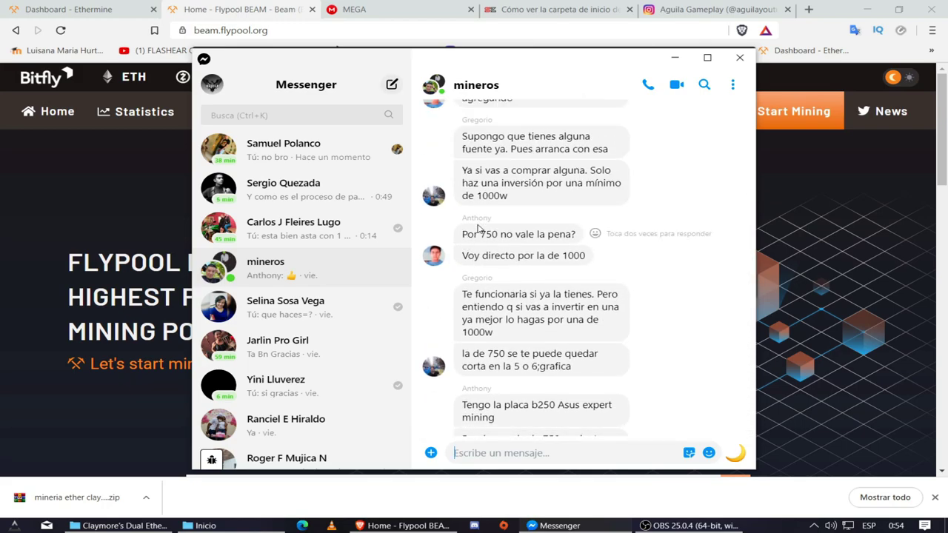
pyautogui.scroll(-1, 493, 291)
pyautogui.scroll(-2, 490, 281)
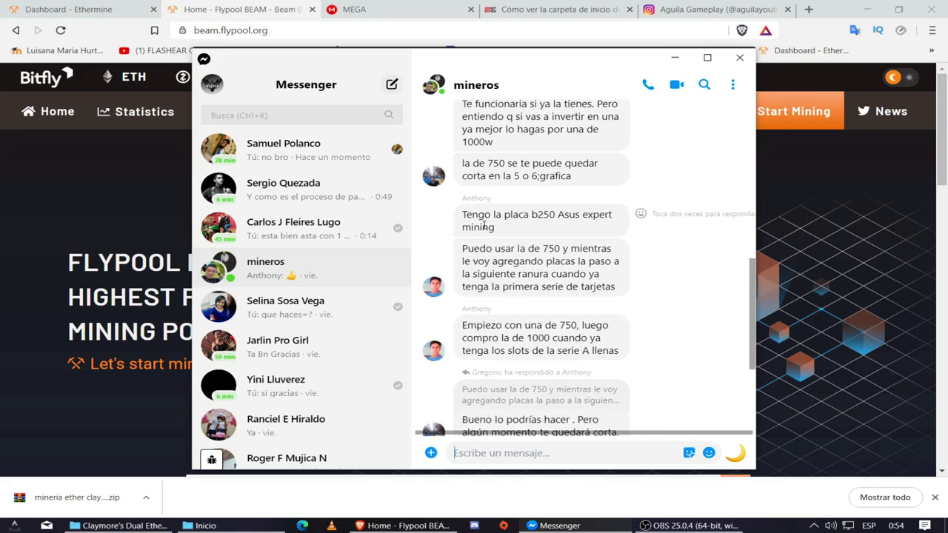
pyautogui.scroll(-2, 483, 237)
pyautogui.scroll(-1, 481, 255)
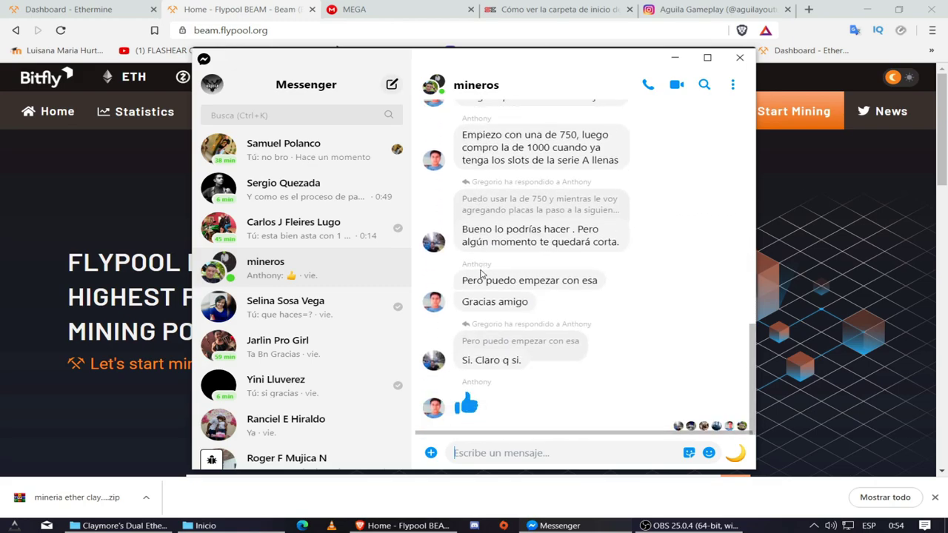
pyautogui.scroll(15, 599, 369)
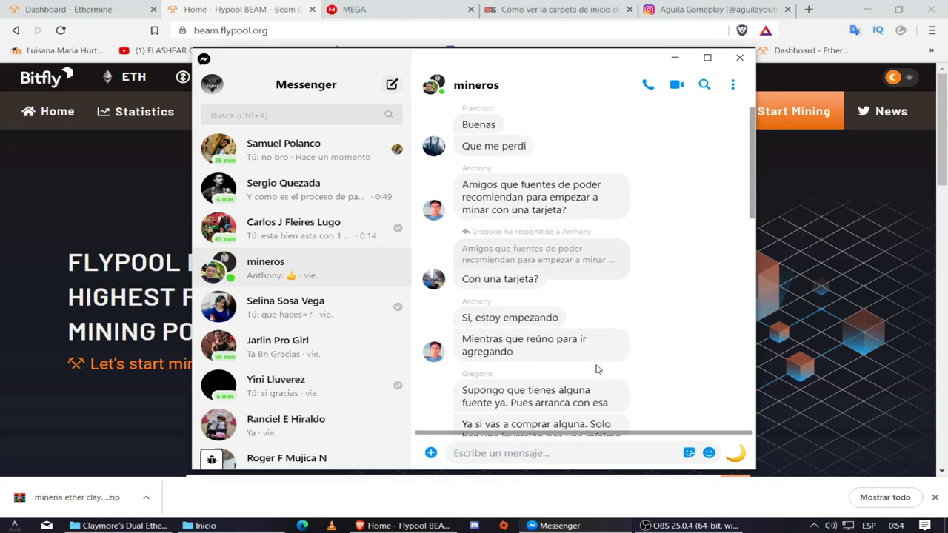
pyautogui.scroll(3, 598, 368)
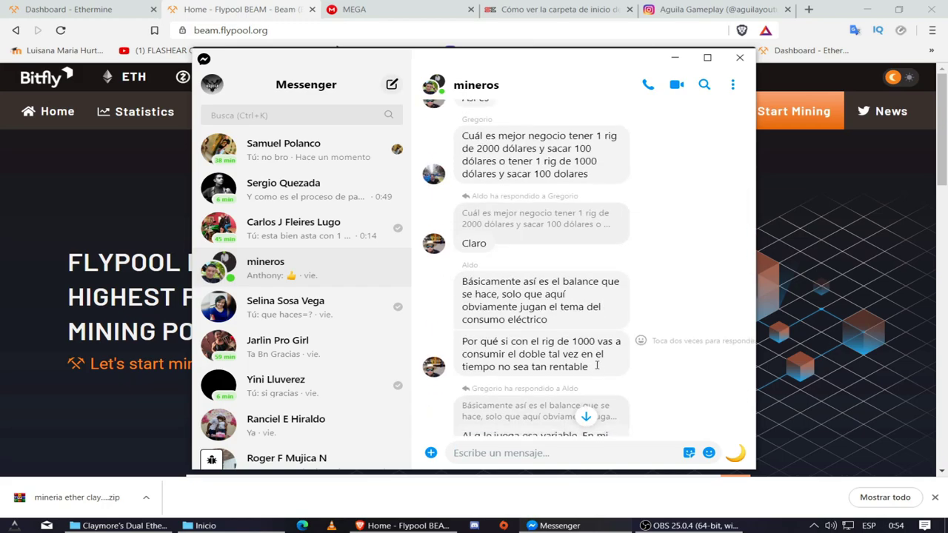
pyautogui.scroll(3, 519, 371)
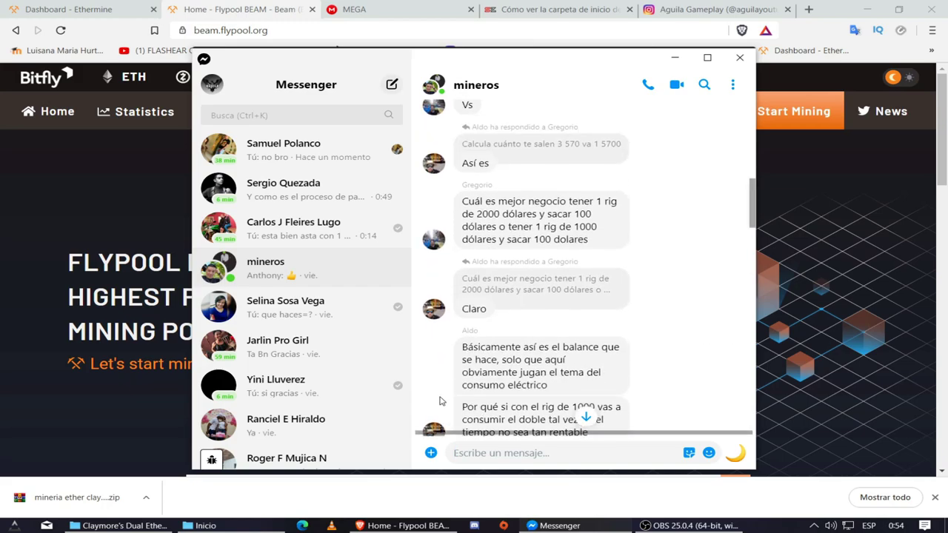
pyautogui.scroll(2, 465, 396)
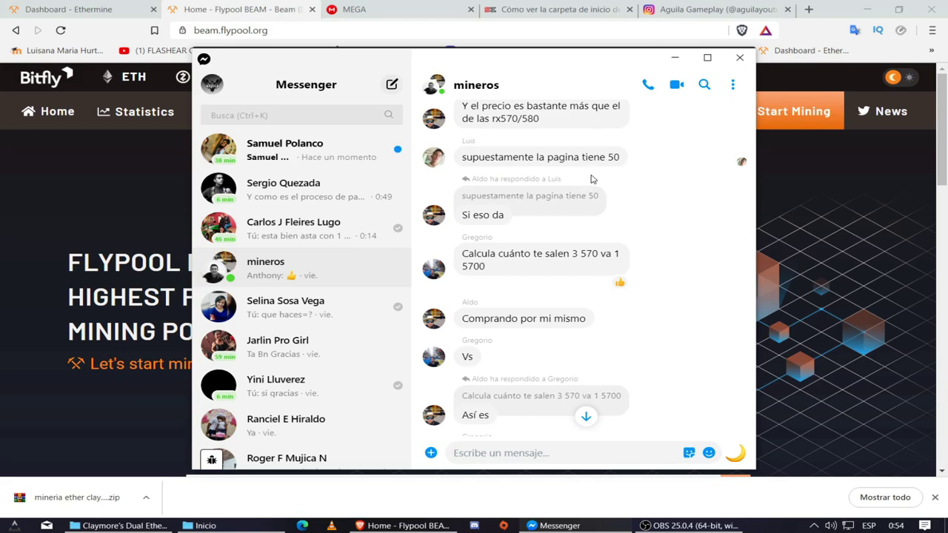
pyautogui.scroll(1, 591, 181)
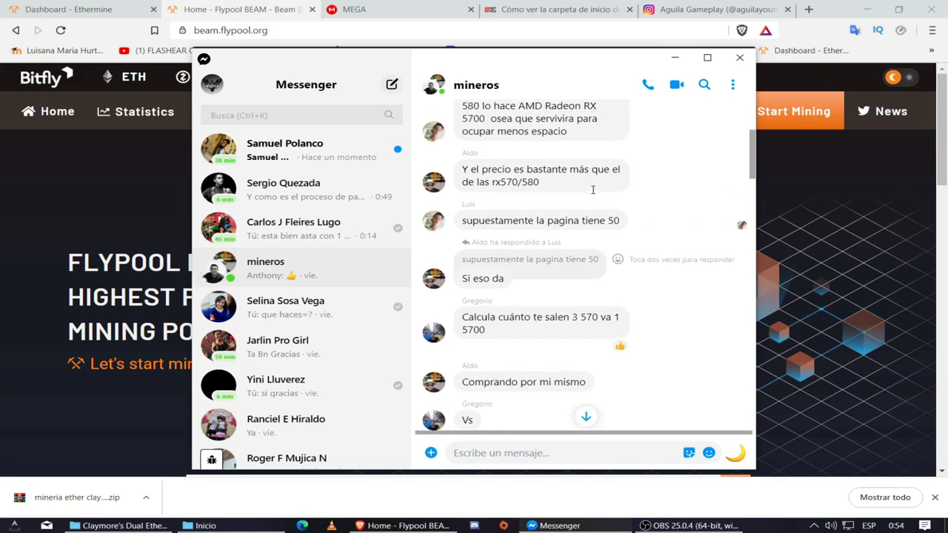
pyautogui.scroll(3, 592, 192)
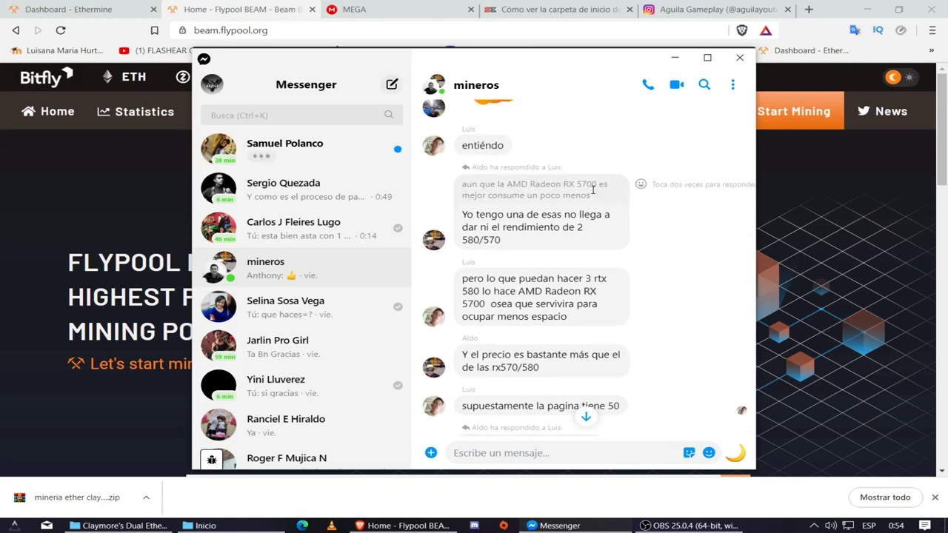
pyautogui.scroll(3, 592, 196)
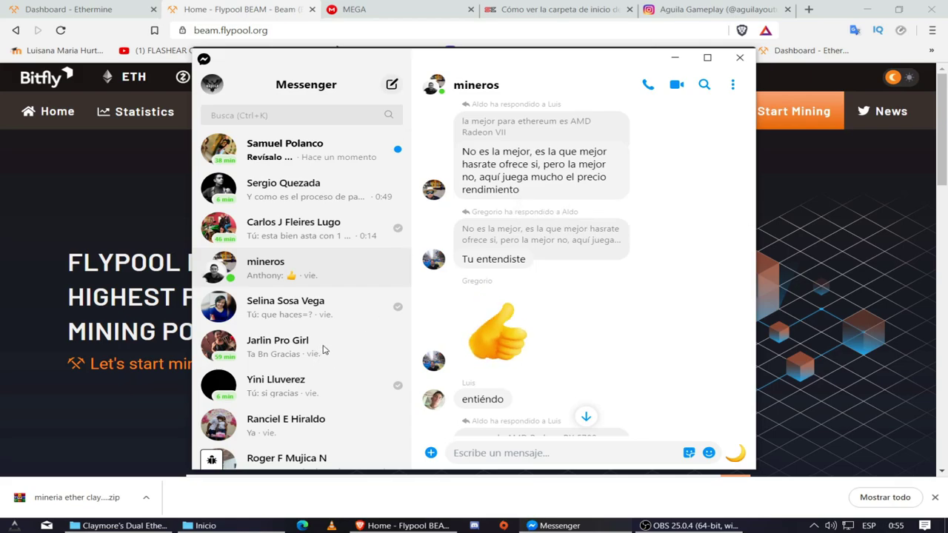
# Step: Look through the rest of the conversation list and minimize Messenger
pyautogui.scroll(-2, 323, 351)
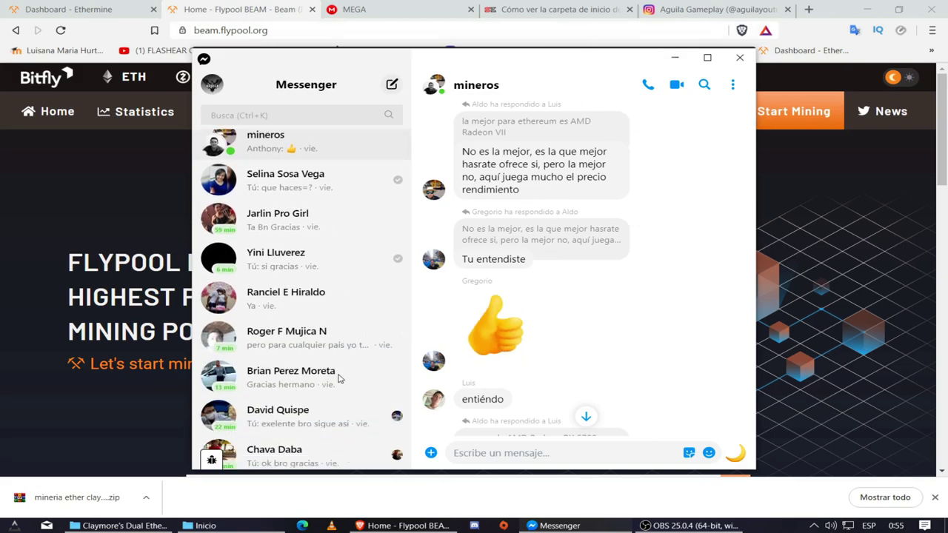
pyautogui.scroll(-2, 371, 377)
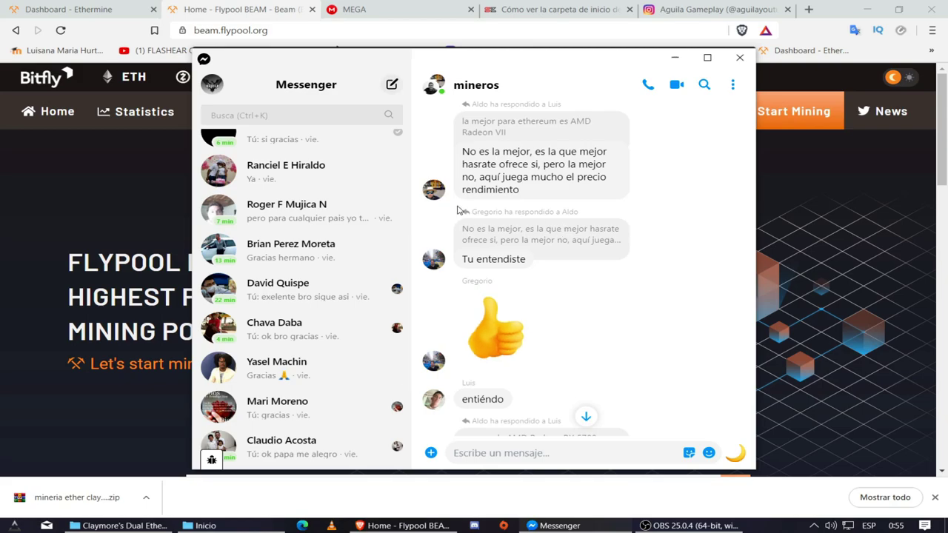
pyautogui.click(675, 56)
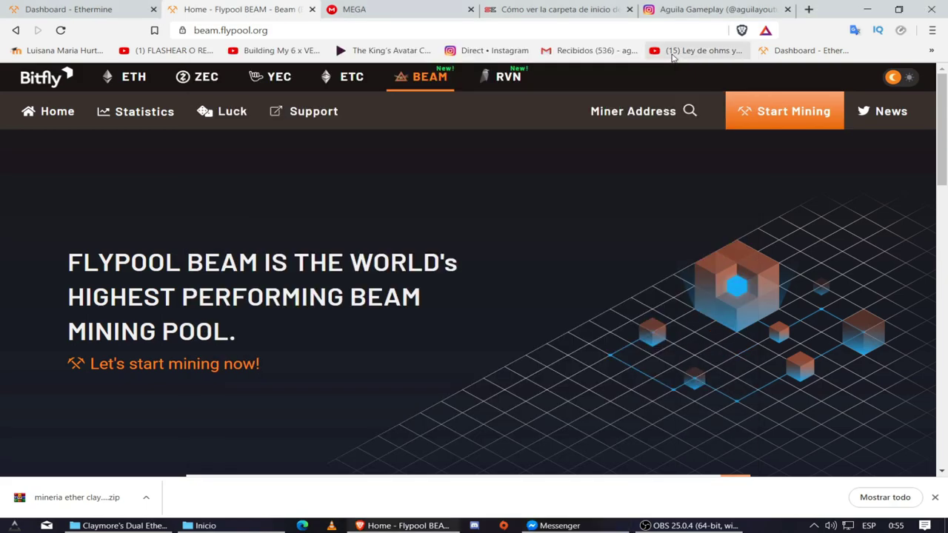
# Step: Show the startup-folder article briefly and review the Ethermine dashboard's balance, estimated earnings and hashrate chart
pyautogui.click(621, 11)
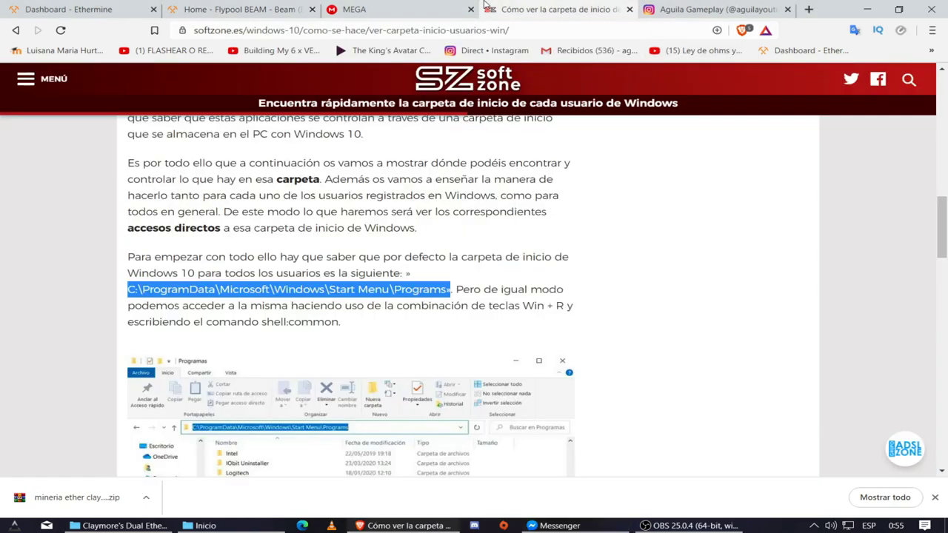
pyautogui.click(179, 6)
pyautogui.click(122, 7)
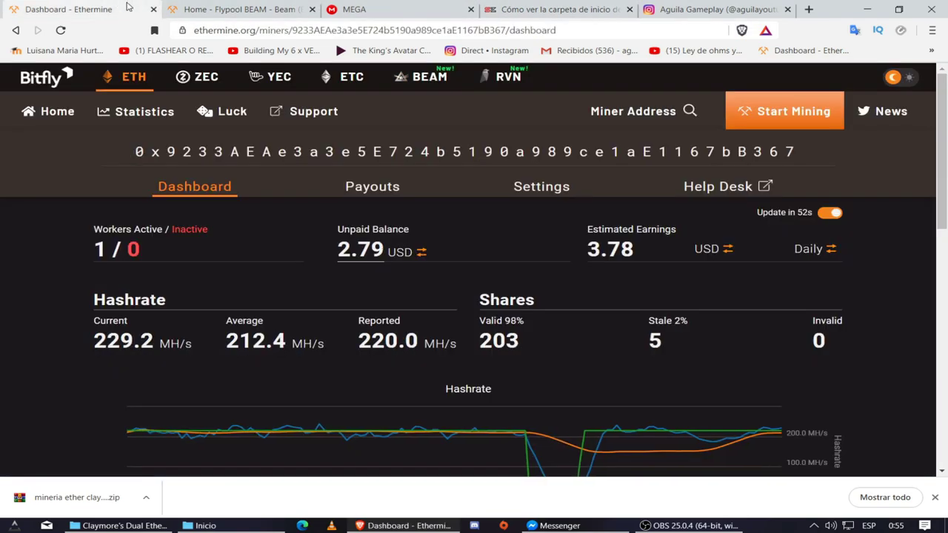
pyautogui.scroll(-2, 431, 234)
pyautogui.scroll(1, 431, 234)
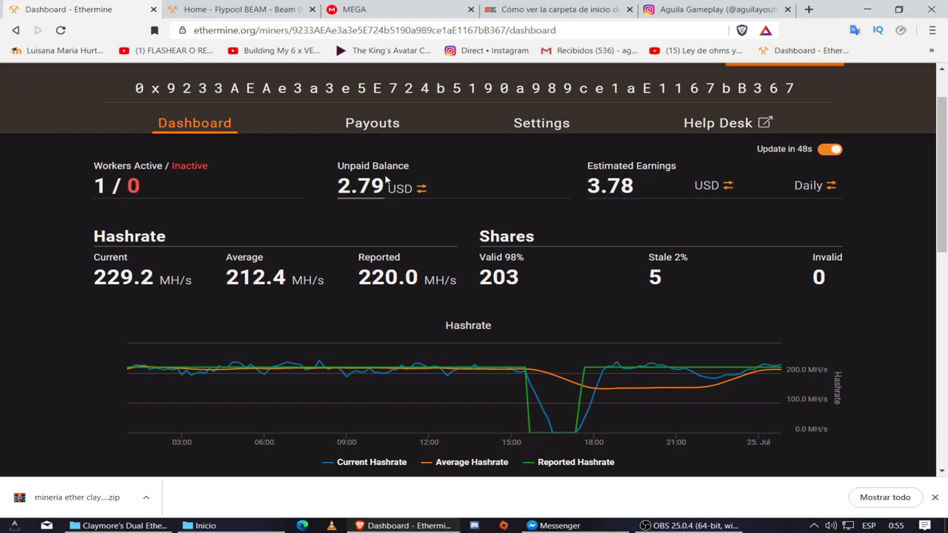
pyautogui.scroll(1, 278, 175)
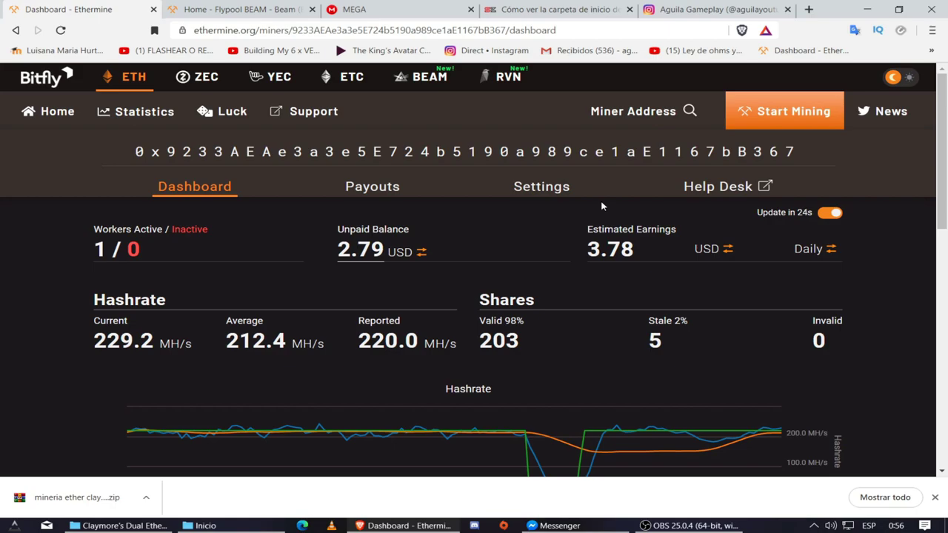
# Step: Check the OBS recording window and return to the Ethermine dashboard in the browser
pyautogui.click(867, 9)
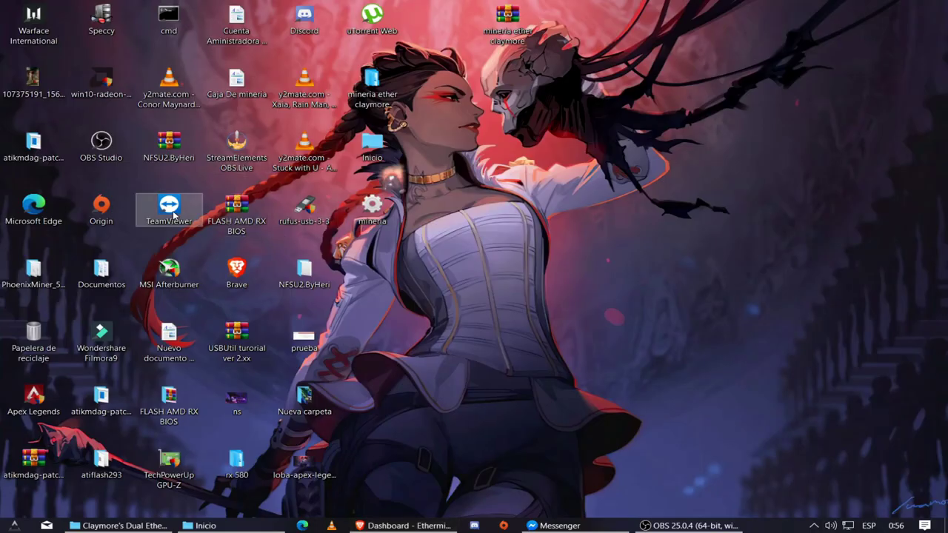
pyautogui.click(652, 524)
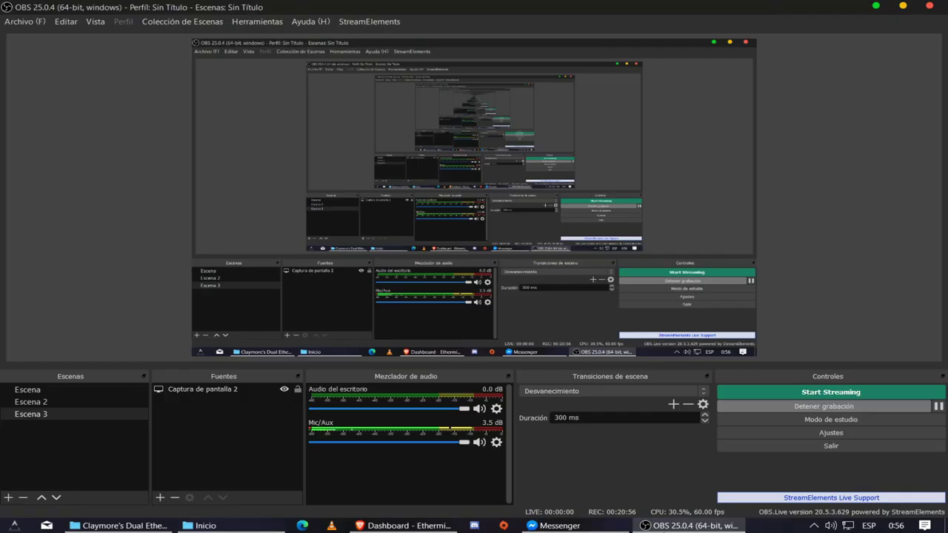
pyautogui.click(652, 524)
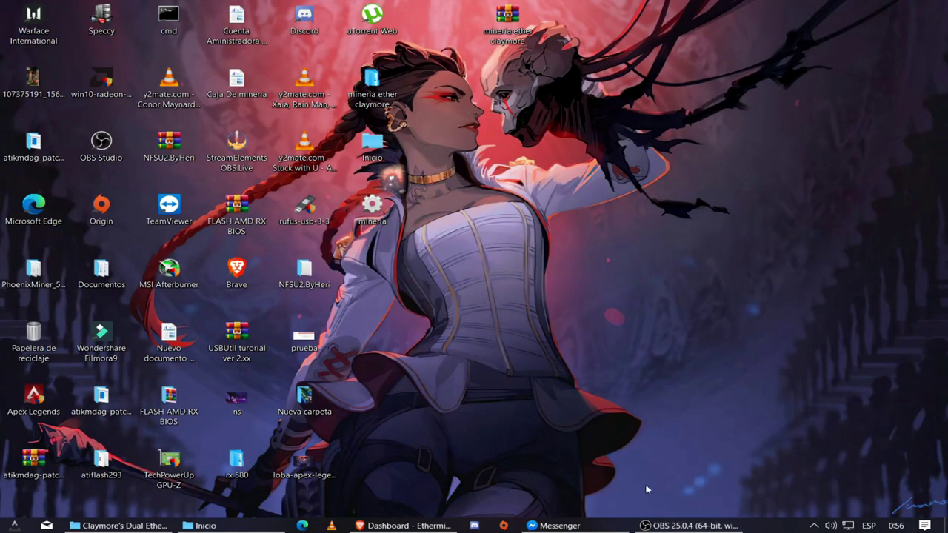
pyautogui.click(666, 525)
pyautogui.click(666, 525)
pyautogui.click(425, 526)
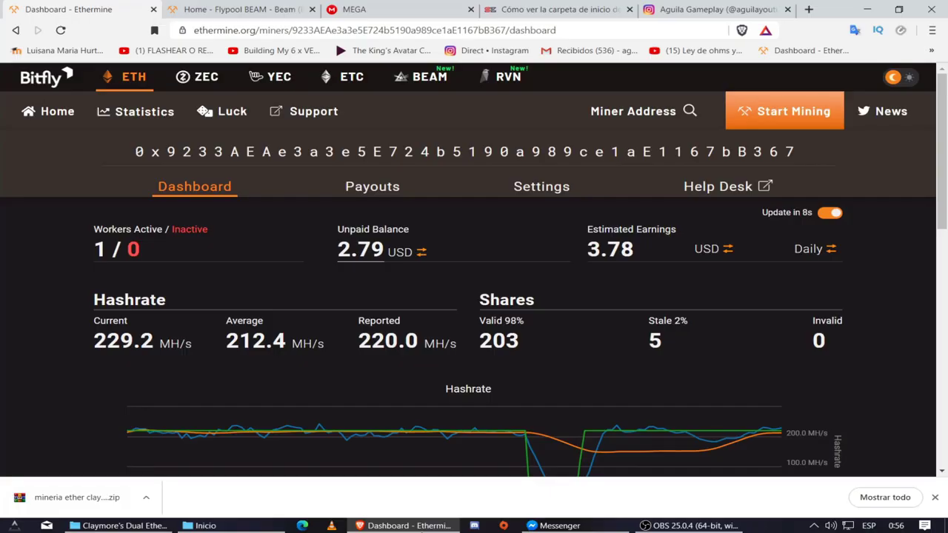
# Step: Show the channel's Instagram profile page and return to the desktop
pyautogui.click(670, 9)
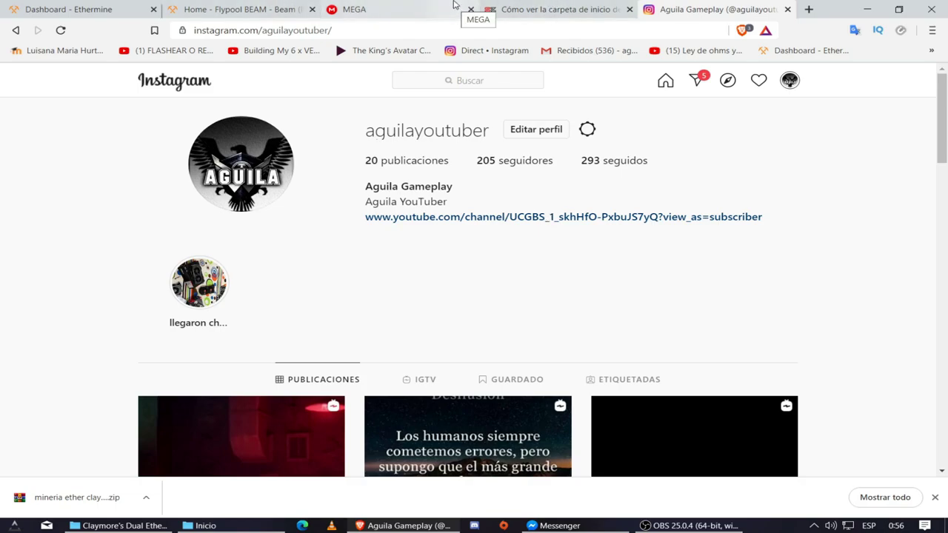
pyautogui.click(866, 9)
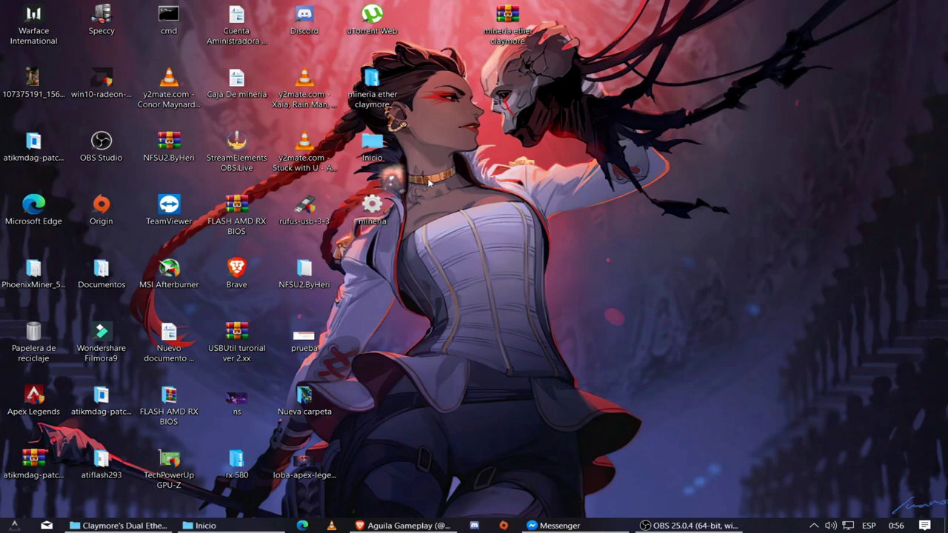
pyautogui.moveTo(404, 525)
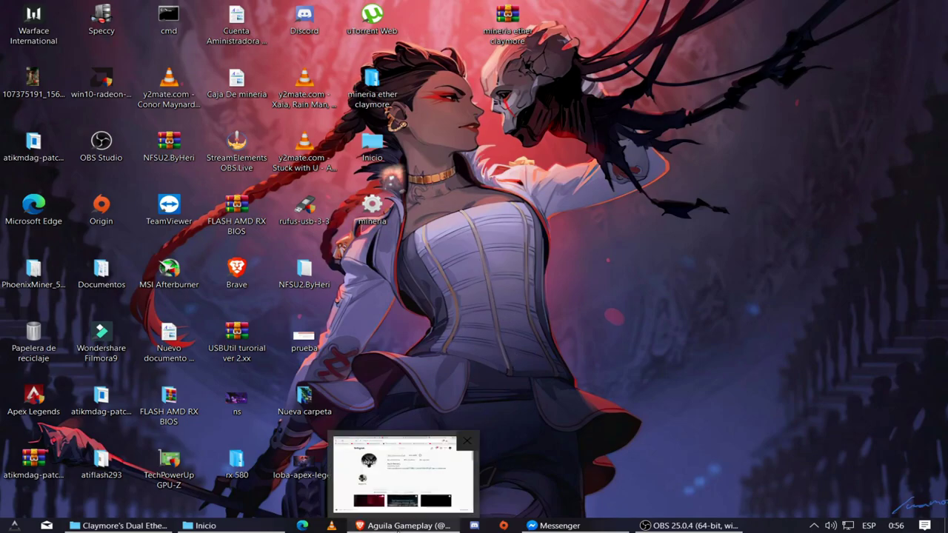